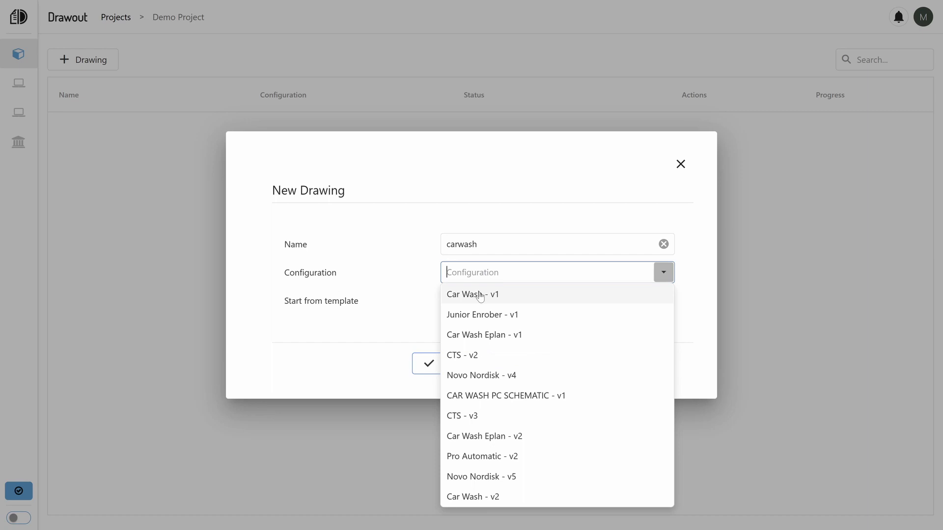
# Create the carwash drawing with the Car Wash - v1 configuration and open it.
pyautogui.click(480, 295)
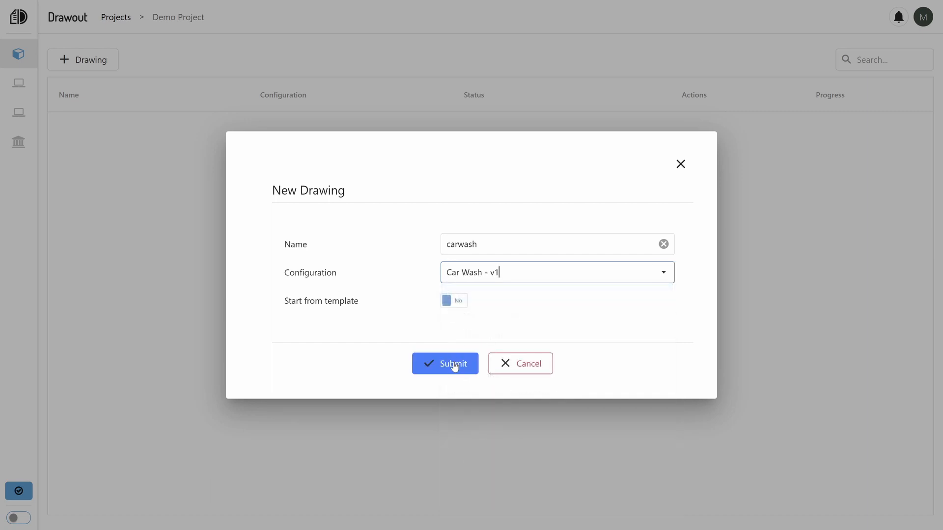
pyautogui.click(455, 366)
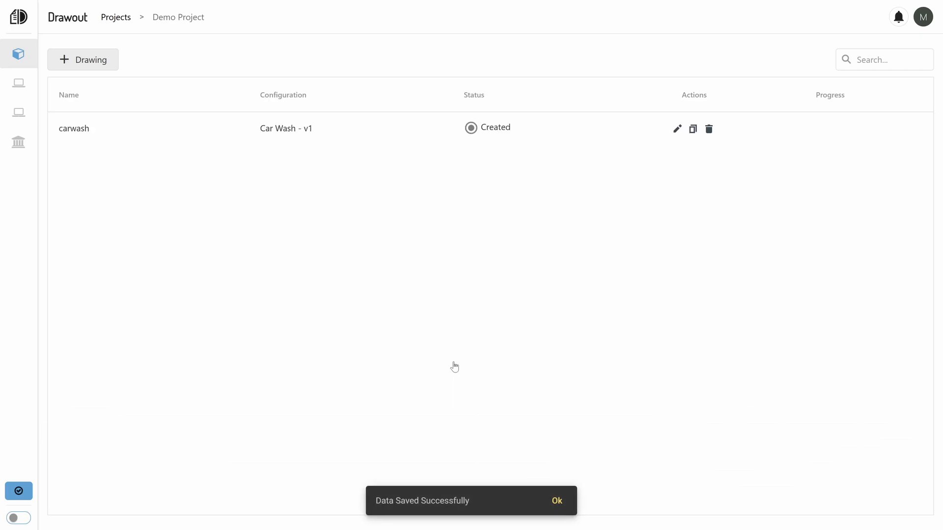
pyautogui.click(465, 131)
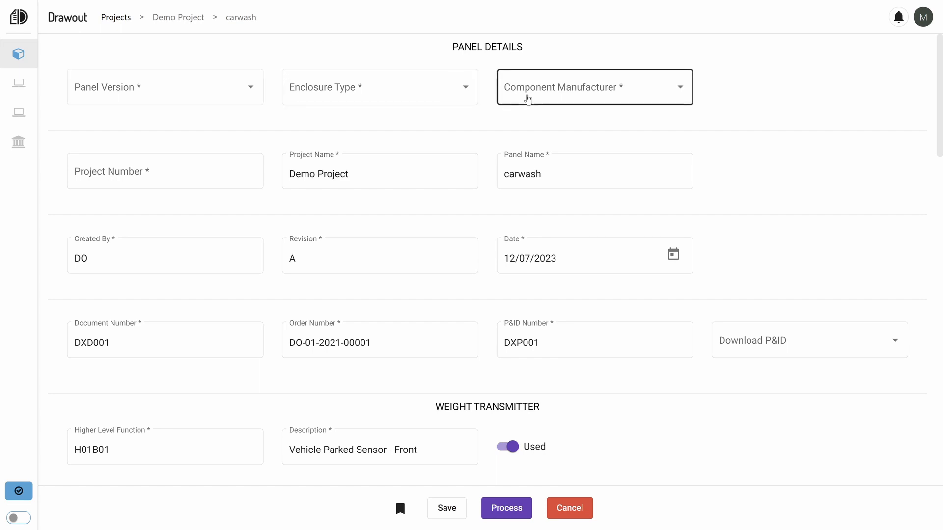
# Set the component manufacturer to Rockwell, the enclosure type to Stainless Steel and the panel version to Advance.
pyautogui.click(526, 102)
pyautogui.click(528, 105)
pyautogui.click(393, 99)
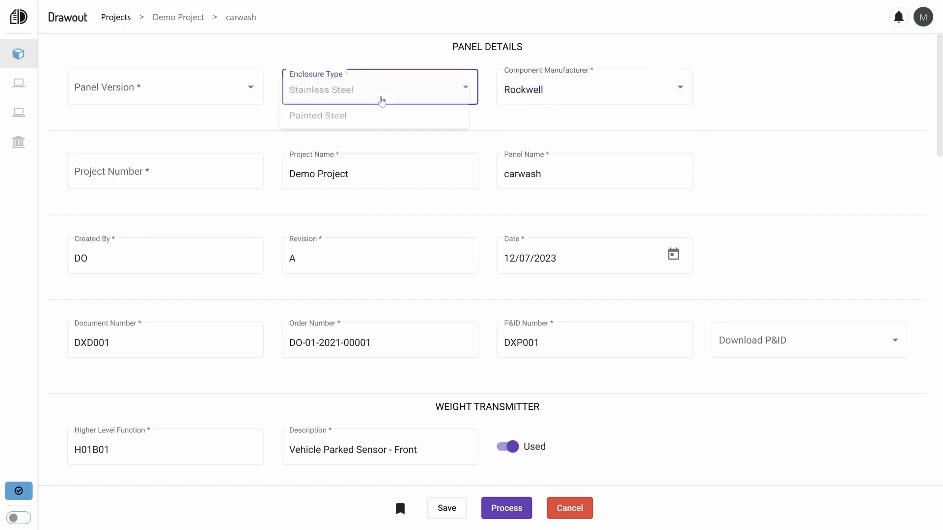
pyautogui.click(345, 96)
pyautogui.click(113, 103)
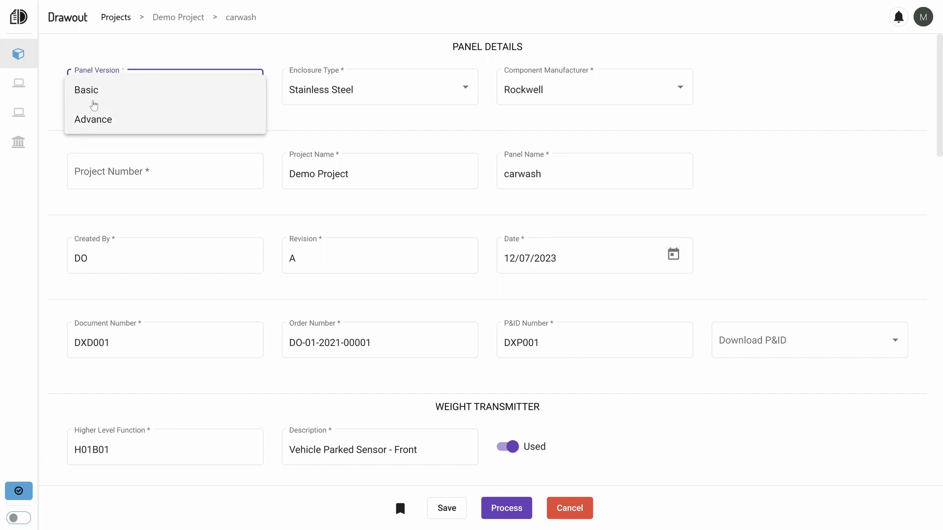
pyautogui.click(98, 123)
# Enter project123 as the project number and set the drawing date to 13/07/2023.
pyautogui.click(115, 170)
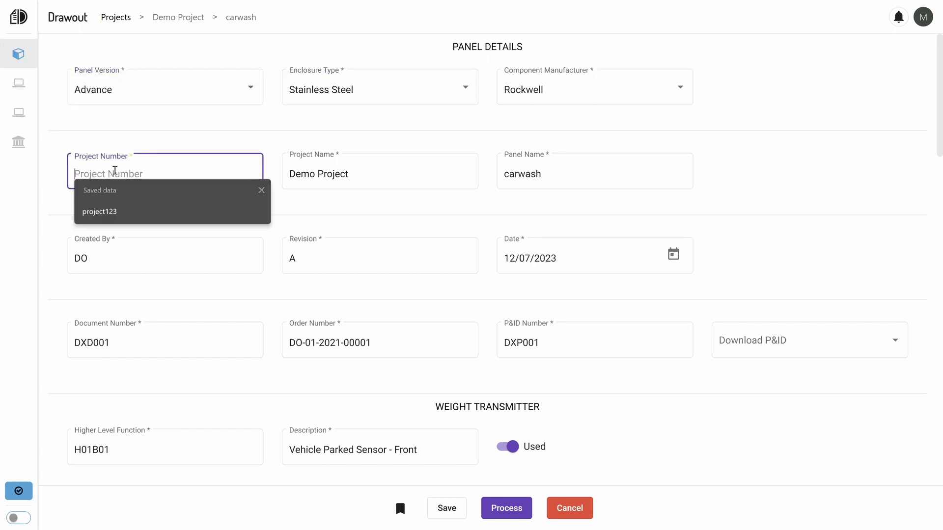
pyautogui.write('project123')
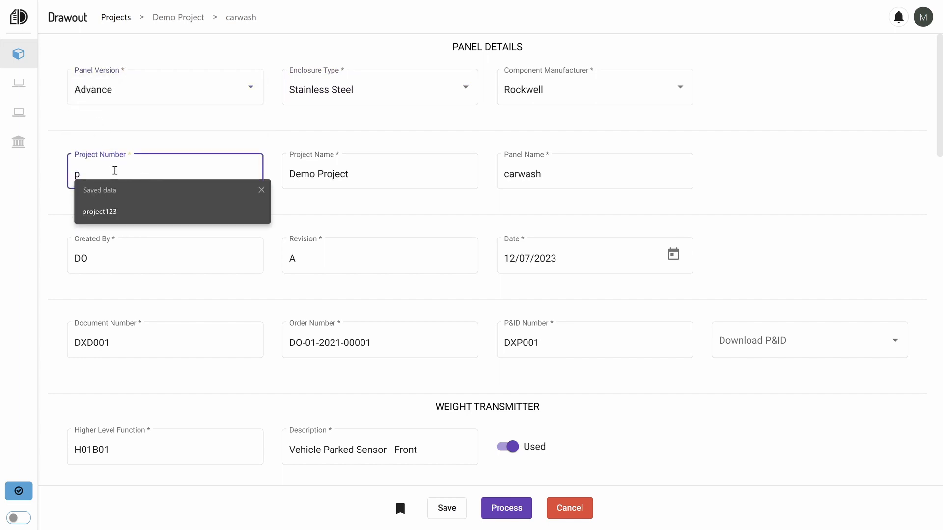
pyautogui.click(128, 211)
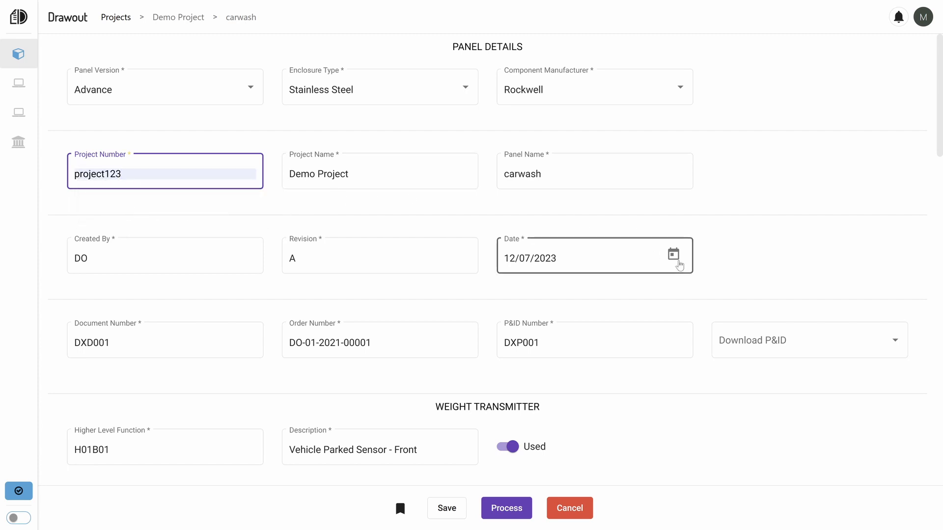
pyautogui.click(673, 255)
pyautogui.click(612, 401)
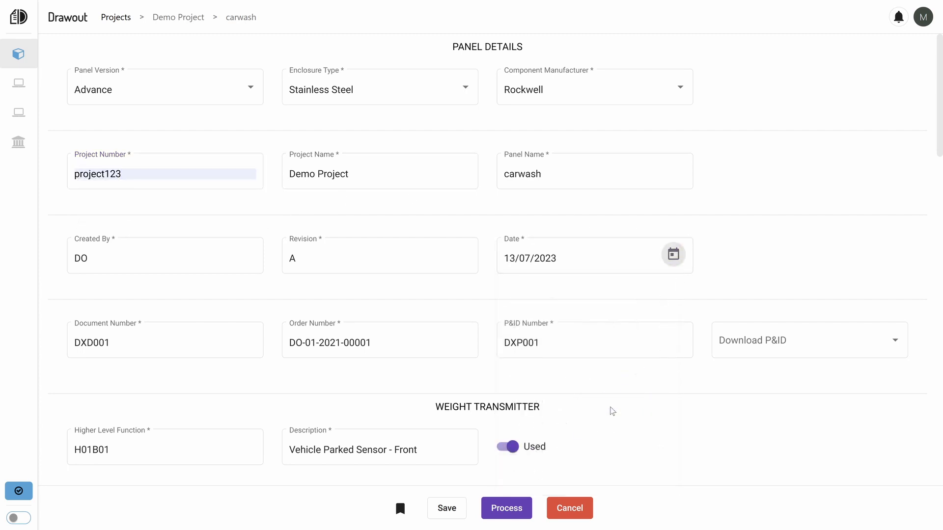
# Mark the park sensors H01B03, H01B04 and H01B05 as not used.
pyautogui.scroll(-9, 612, 411)
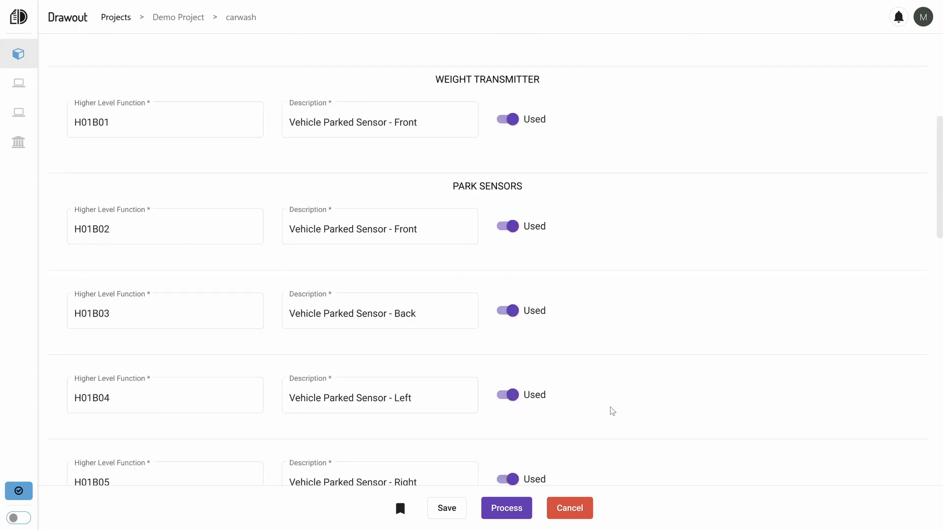
pyautogui.click(511, 187)
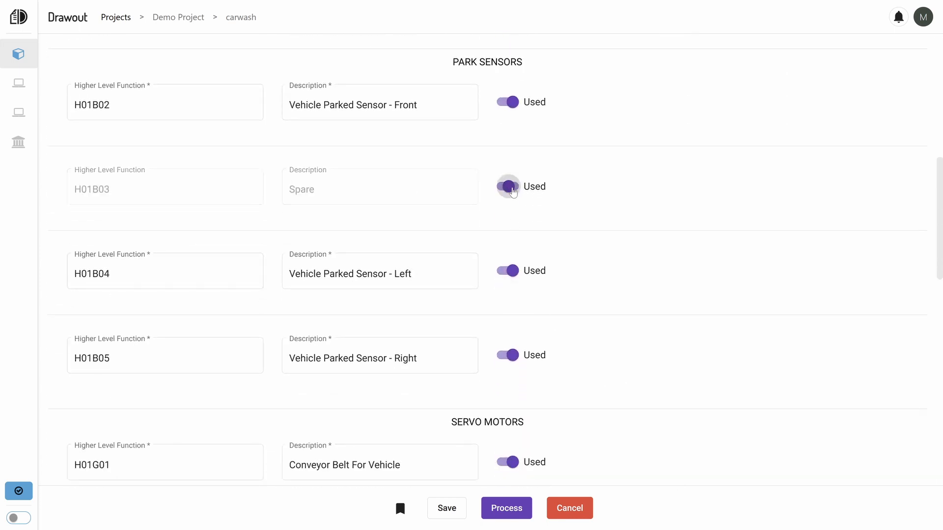
pyautogui.click(512, 271)
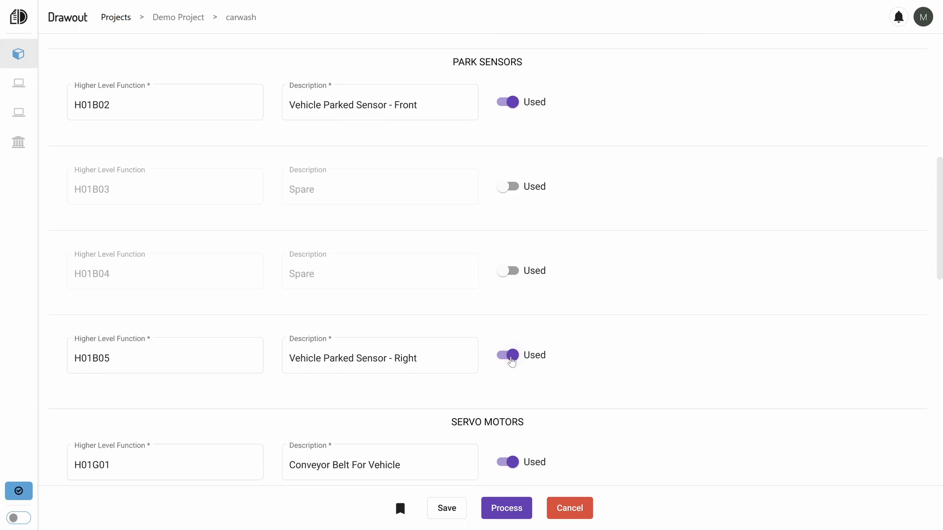
pyautogui.click(511, 358)
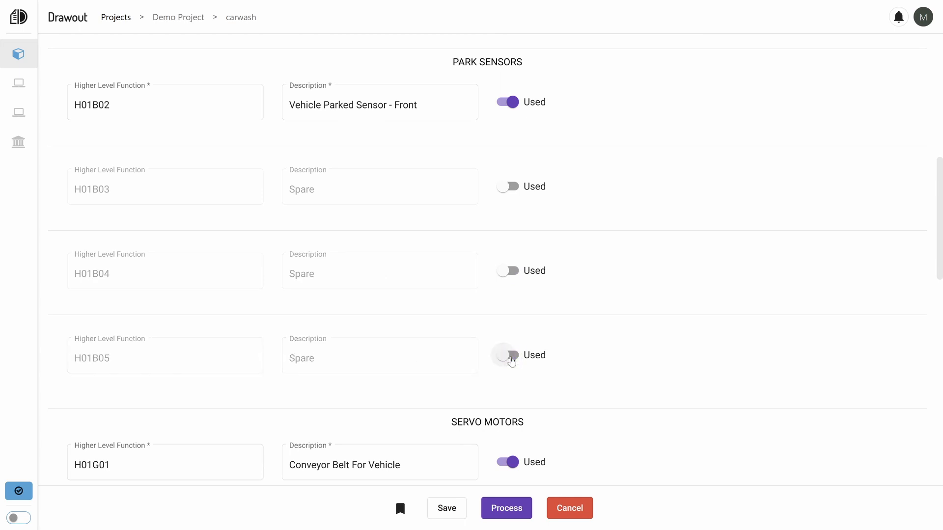
# Change the drying fan's higher level function to H01G122.
pyautogui.scroll(-15, 646, 356)
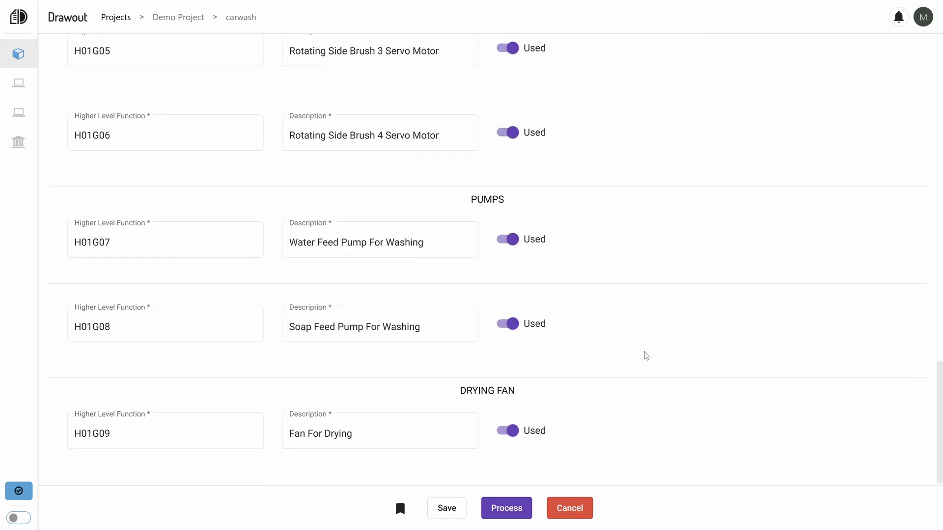
pyautogui.moveTo(99, 429); pyautogui.dragTo(146, 426)
pyautogui.write('12')
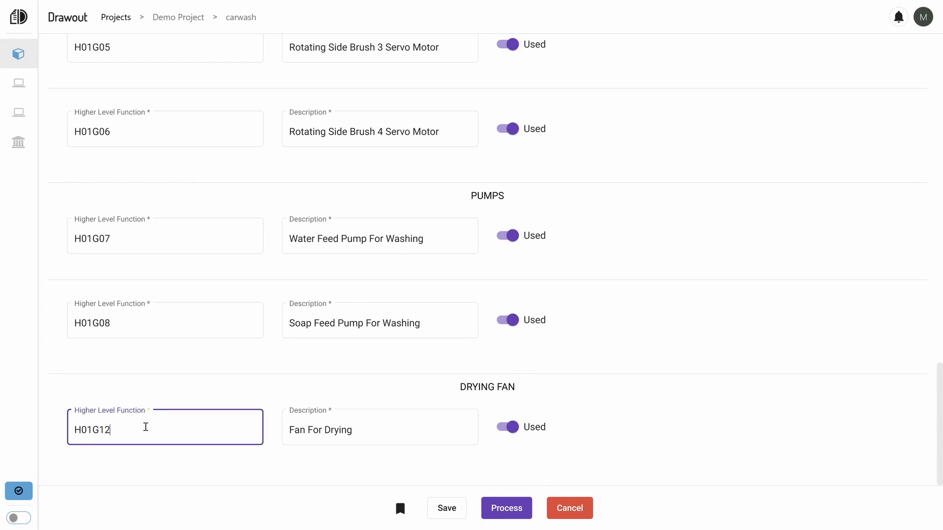
pyautogui.write('2')
pyautogui.click(544, 466)
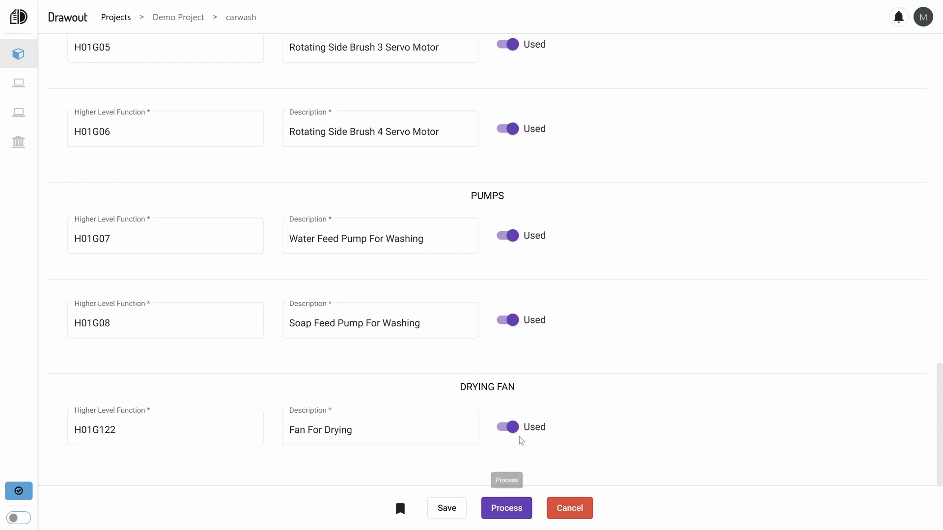
# Submit the completed carwash panel form for processing.
pyautogui.scroll(1, 521, 429)
pyautogui.scroll(20, 521, 429)
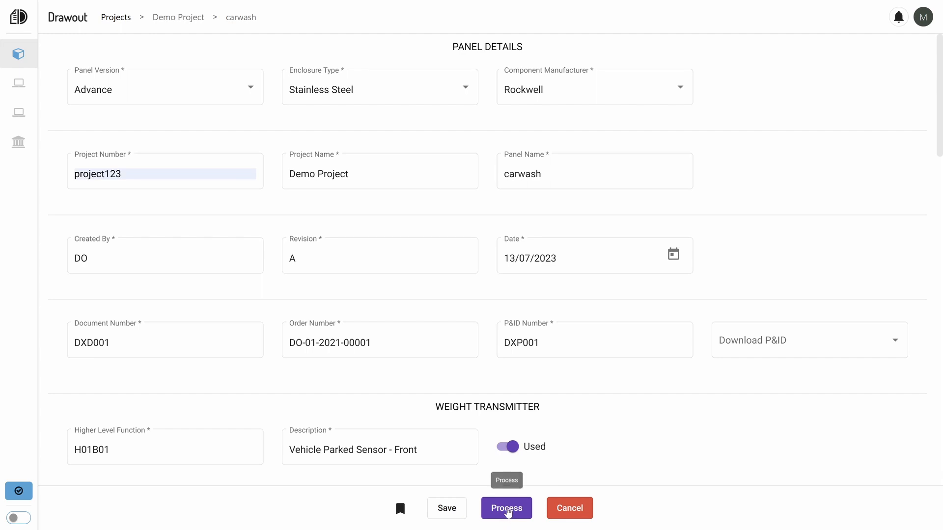
pyautogui.click(507, 511)
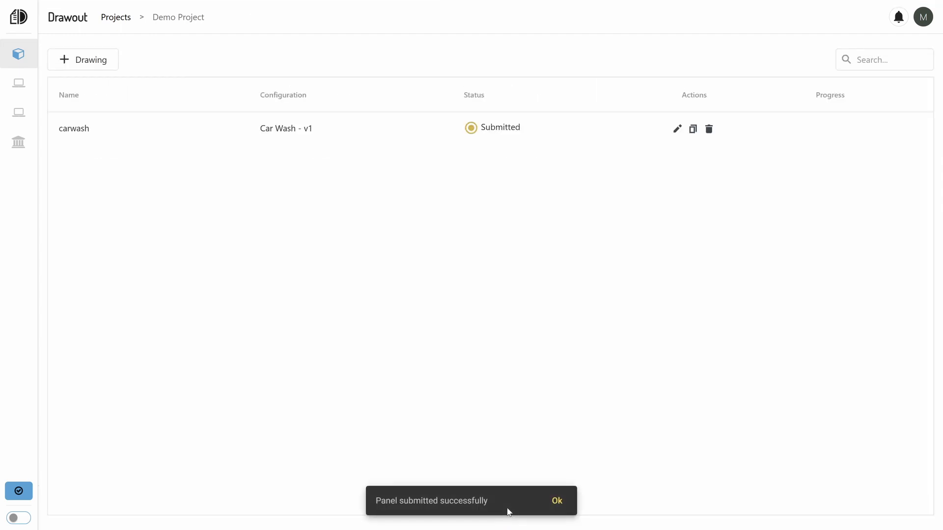
pyautogui.click(550, 506)
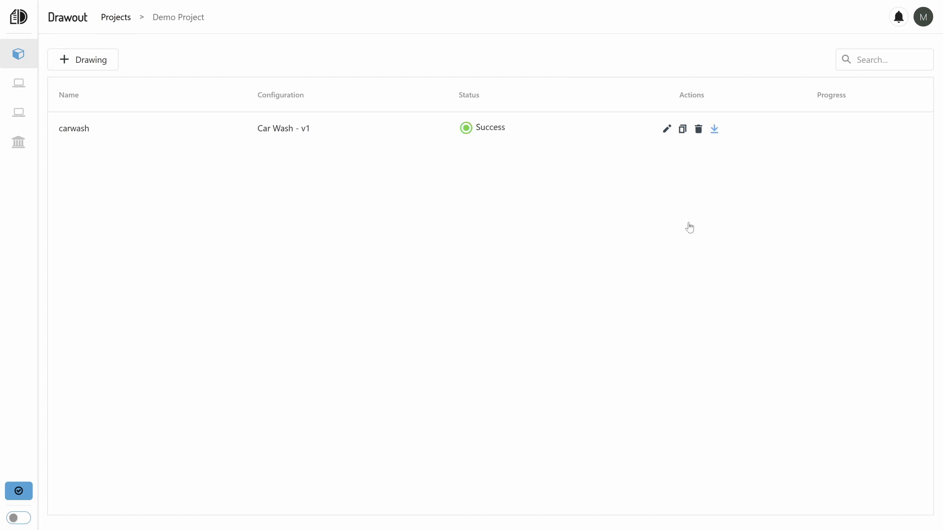
# Download the generated carwash package and look through its Output and Datasheets folders.
pyautogui.click(714, 130)
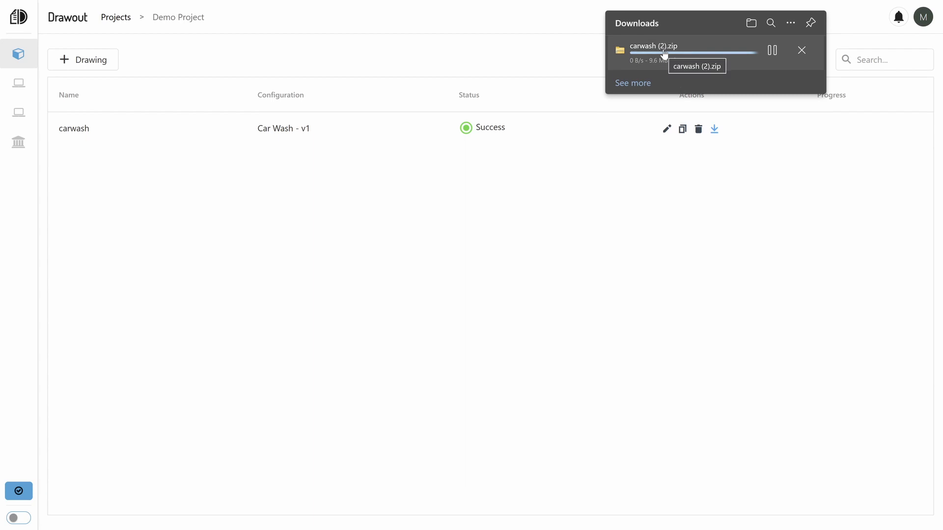
pyautogui.click(642, 55)
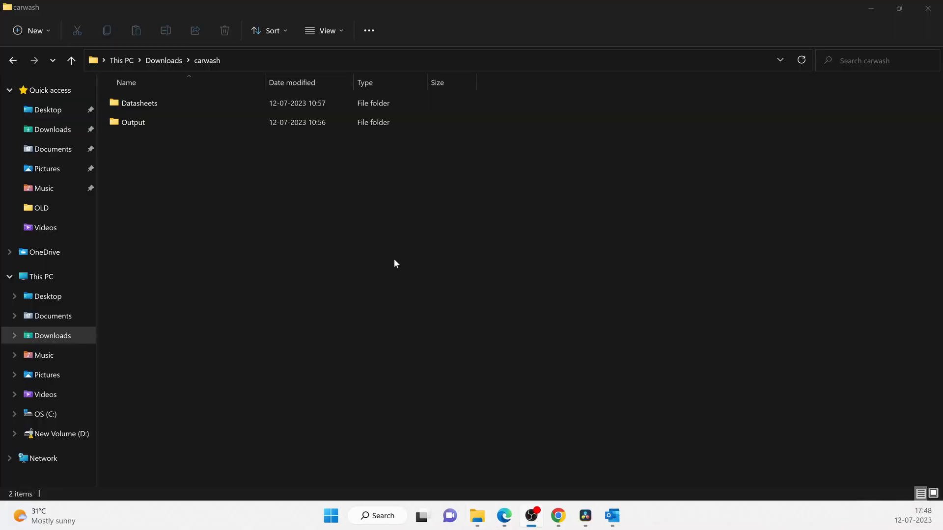
pyautogui.doubleClick(146, 124)
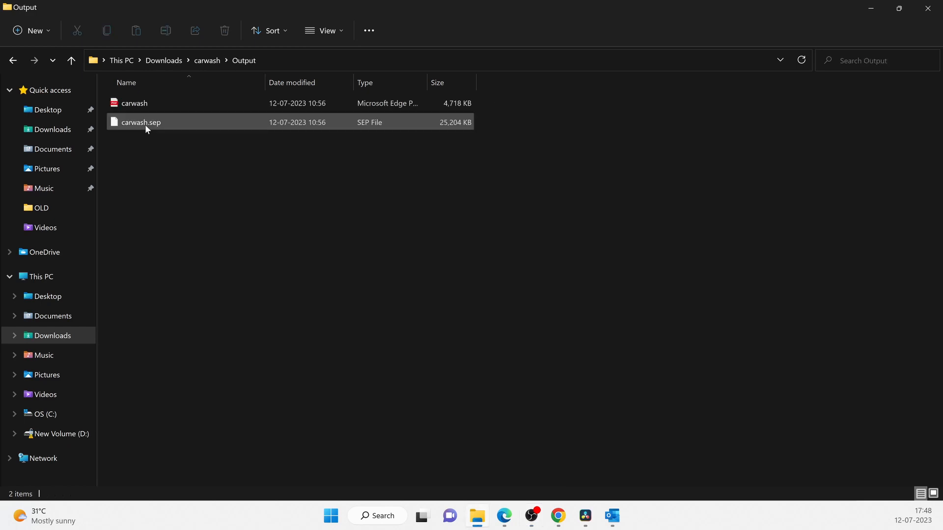
pyautogui.click(71, 60)
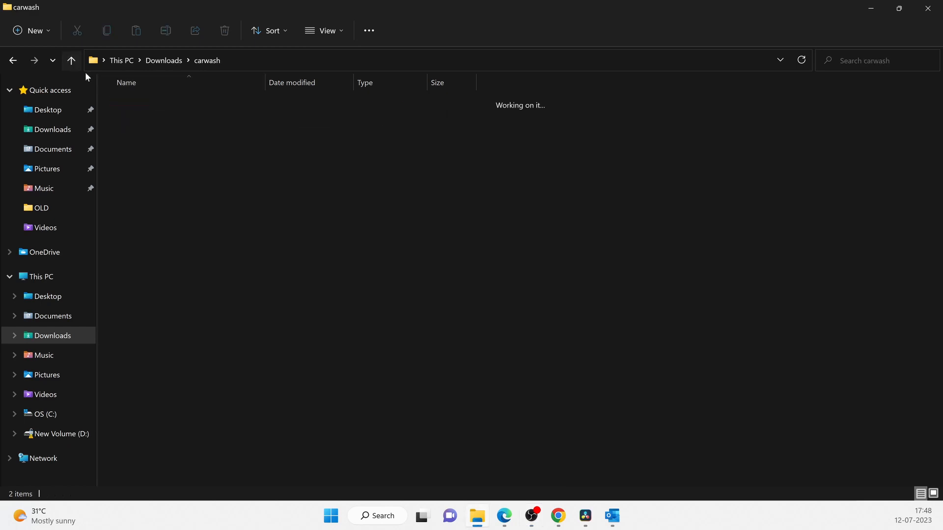
pyautogui.doubleClick(132, 103)
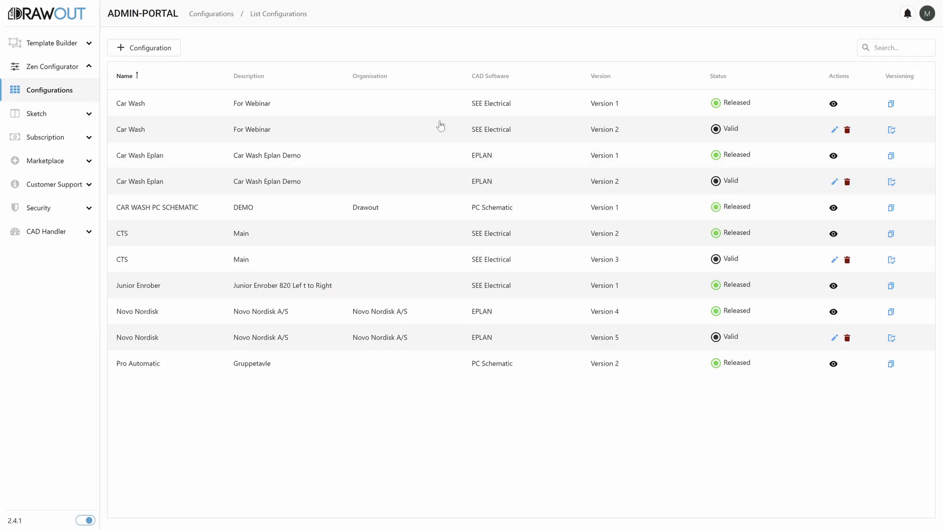
# Open the Car Wash version 2 configuration in the Drawout admin portal and examine the type options for variable CONNECTION_000 without saving changes.
pyautogui.click(440, 126)
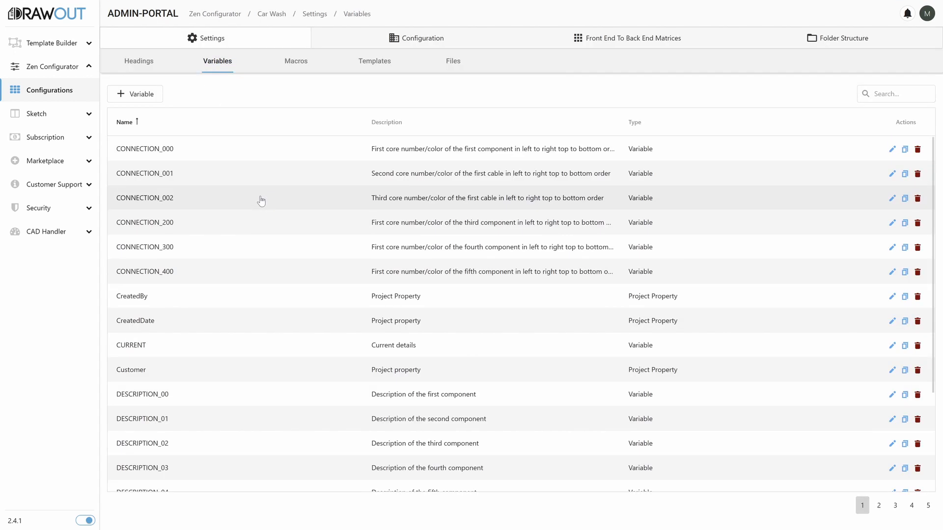
pyautogui.click(256, 144)
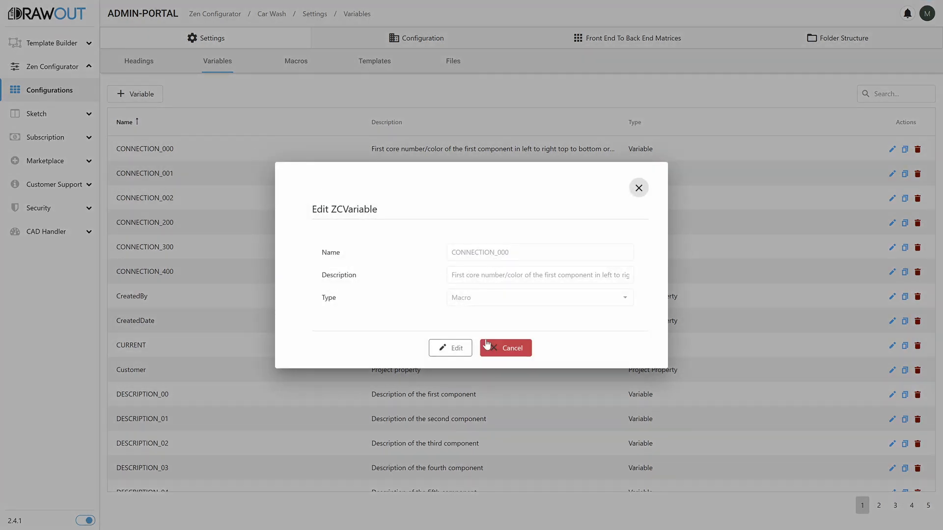
pyautogui.click(454, 349)
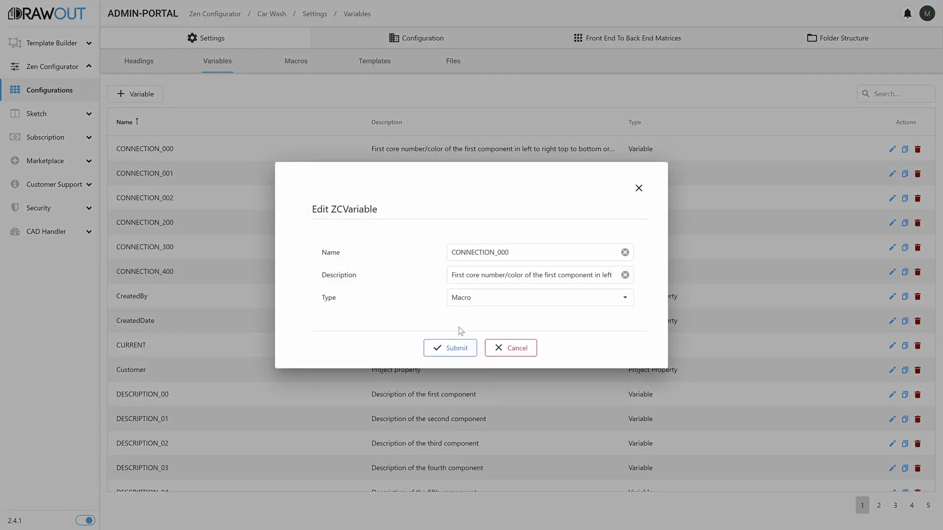
pyautogui.click(468, 300)
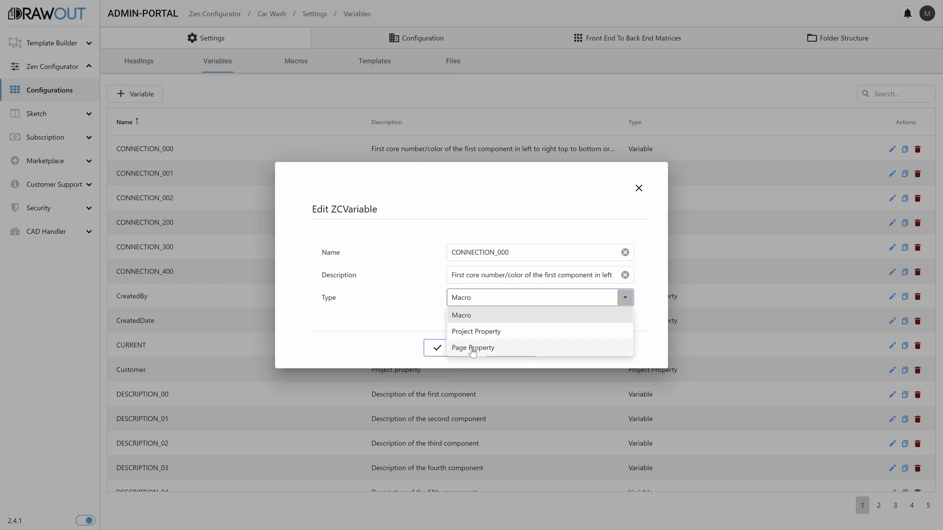
pyautogui.click(415, 318)
pyautogui.click(514, 351)
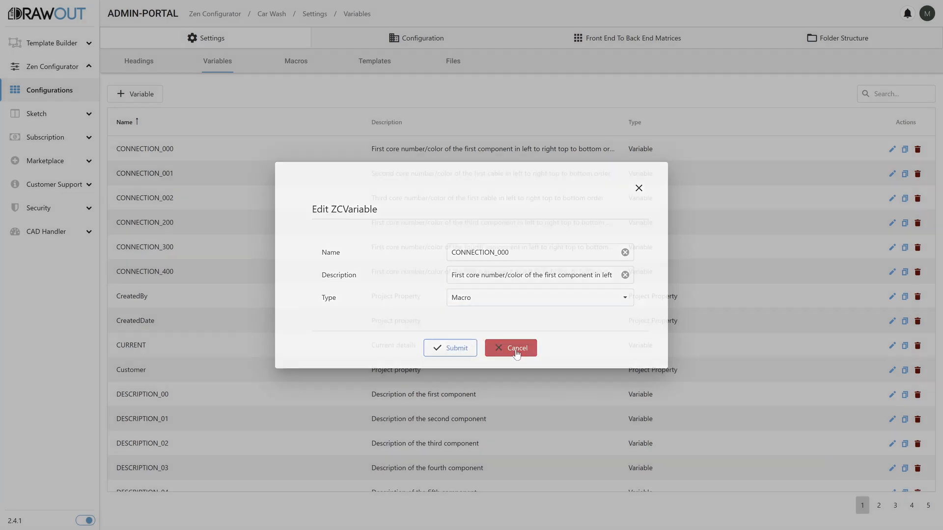
# Review the variables that can be assigned to a new macro, then close the macro form without creating one.
pyautogui.click(293, 68)
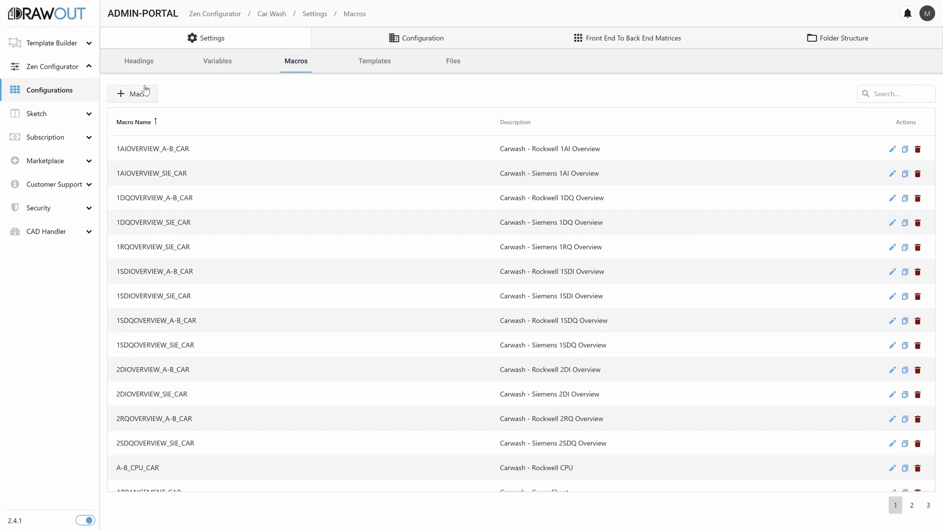
pyautogui.click(139, 93)
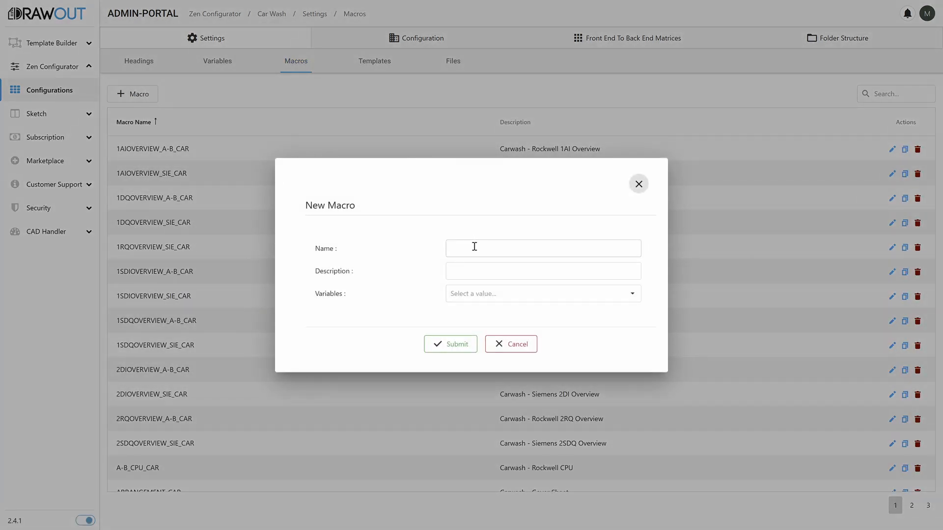
pyautogui.click(507, 296)
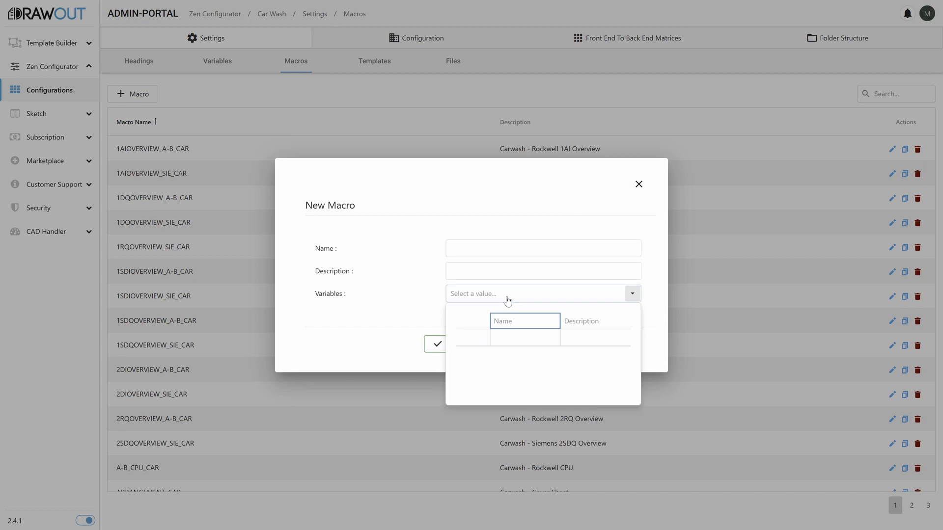
pyautogui.scroll(-6, 526, 369)
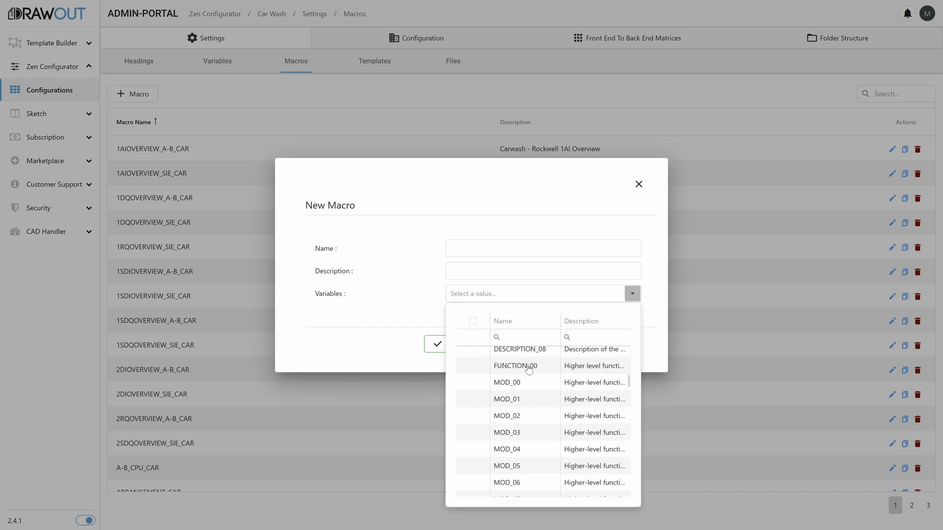
pyautogui.scroll(-10, 528, 369)
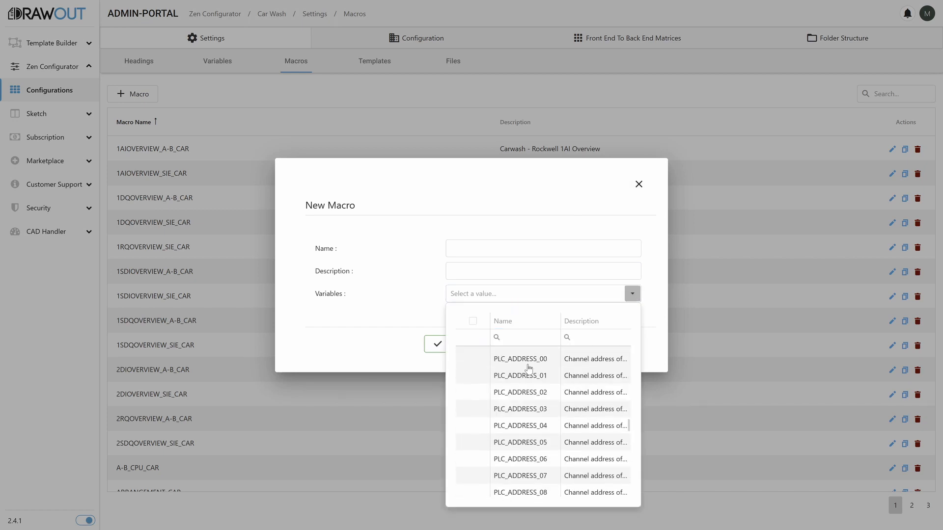
pyautogui.click(637, 185)
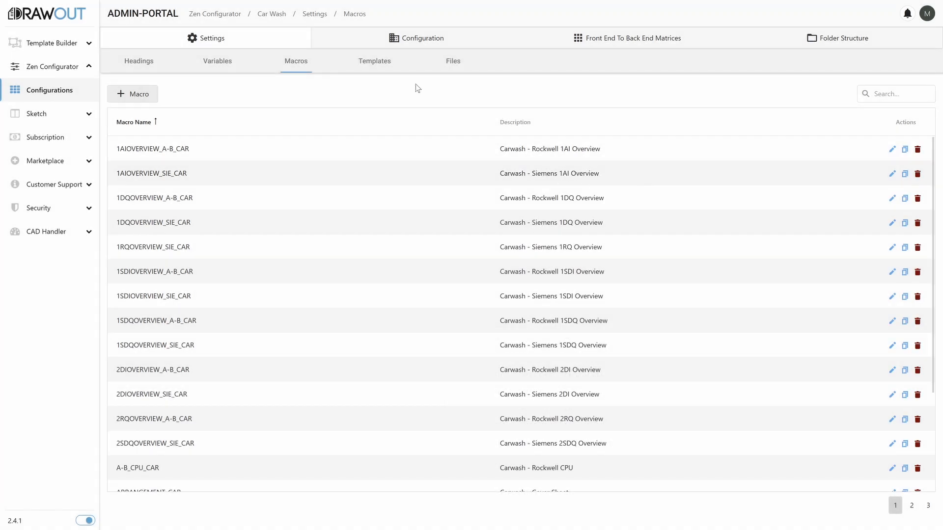
# Review the dataset configuration and macro variables of the 1AIOVERVIEW_SIE_CAR template, and submit the template.
pyautogui.click(388, 65)
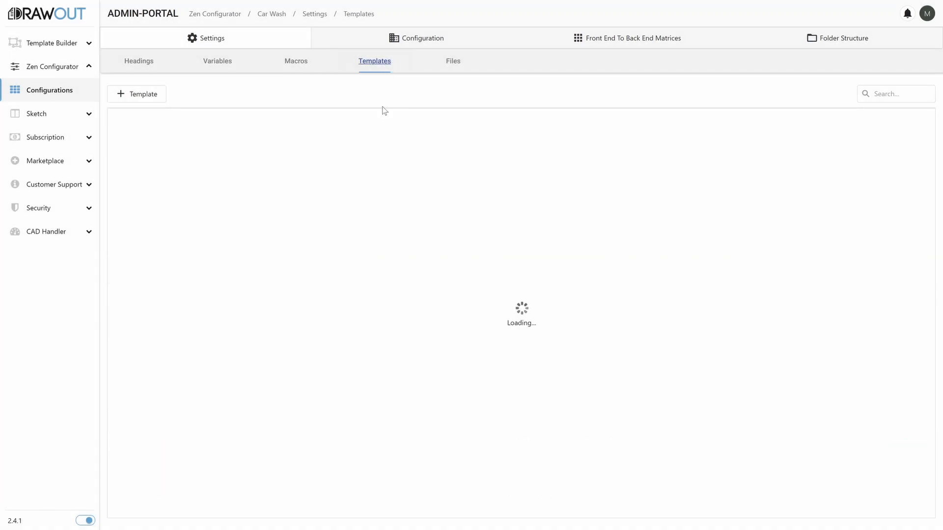
pyautogui.scroll(-5, 382, 198)
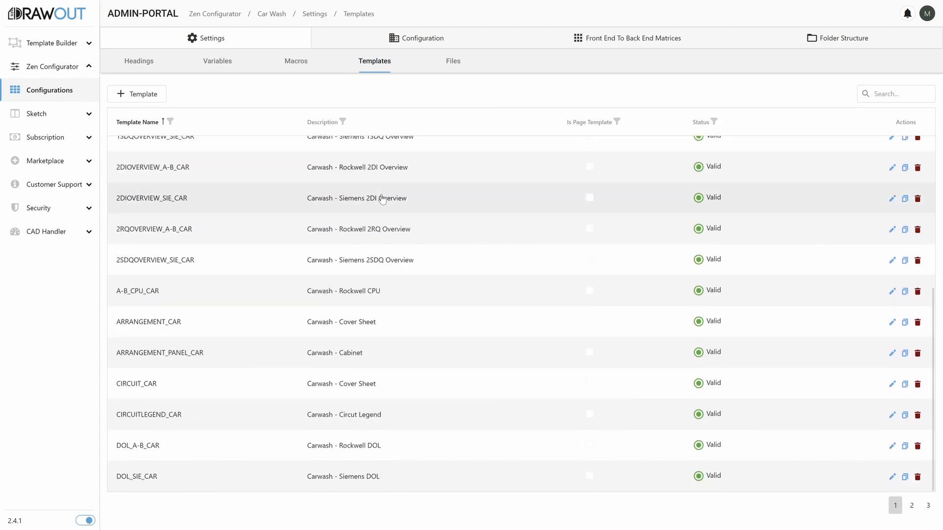
pyautogui.scroll(5, 382, 198)
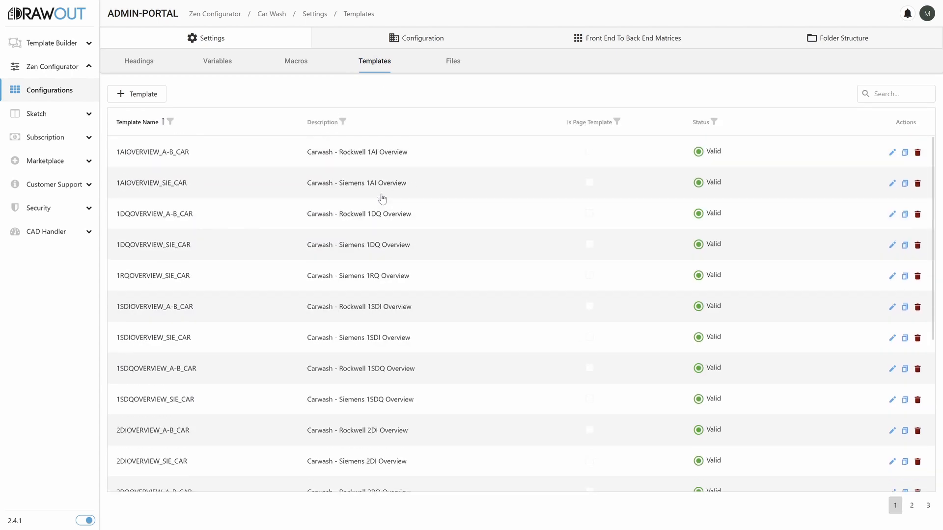
pyautogui.click(287, 186)
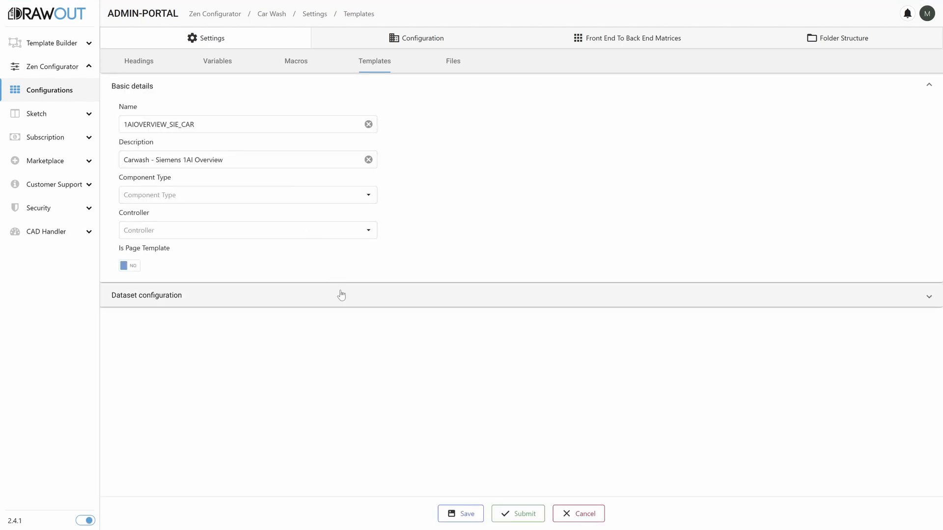
pyautogui.click(341, 294)
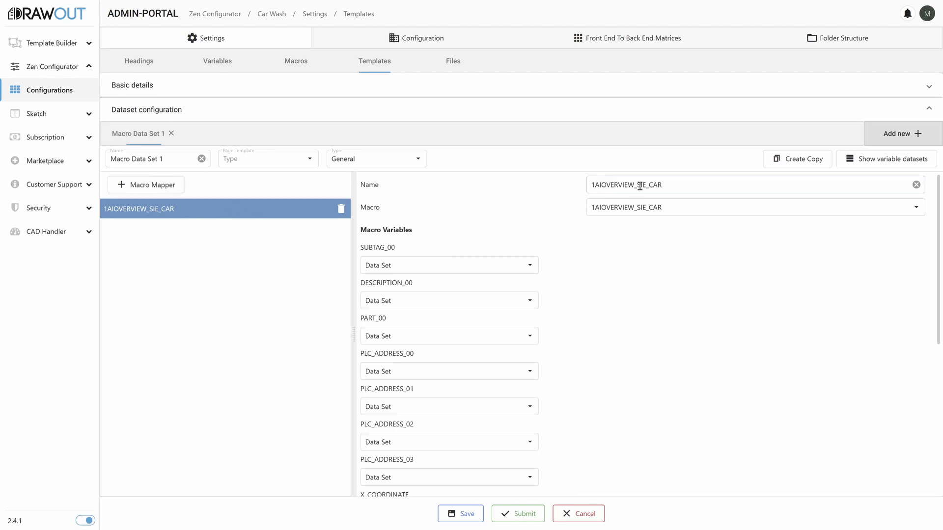
pyautogui.scroll(-5, 508, 248)
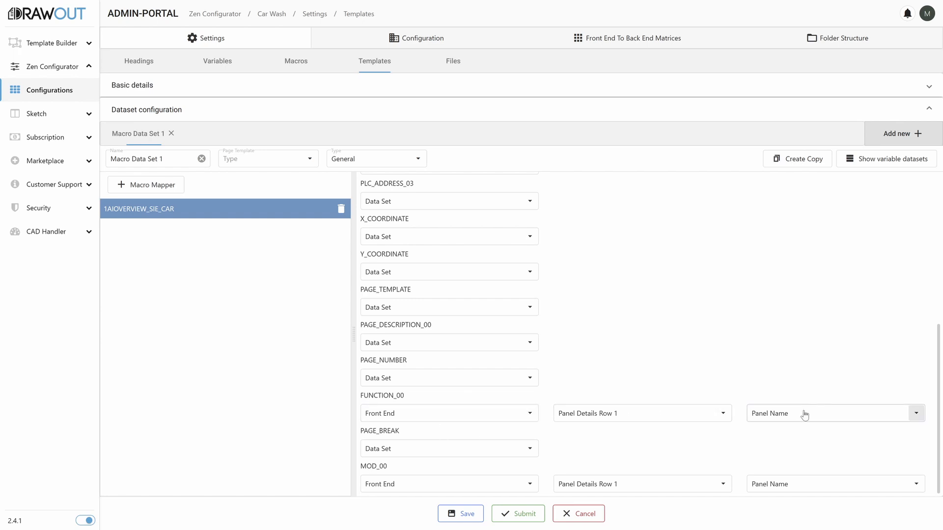
pyautogui.click(527, 515)
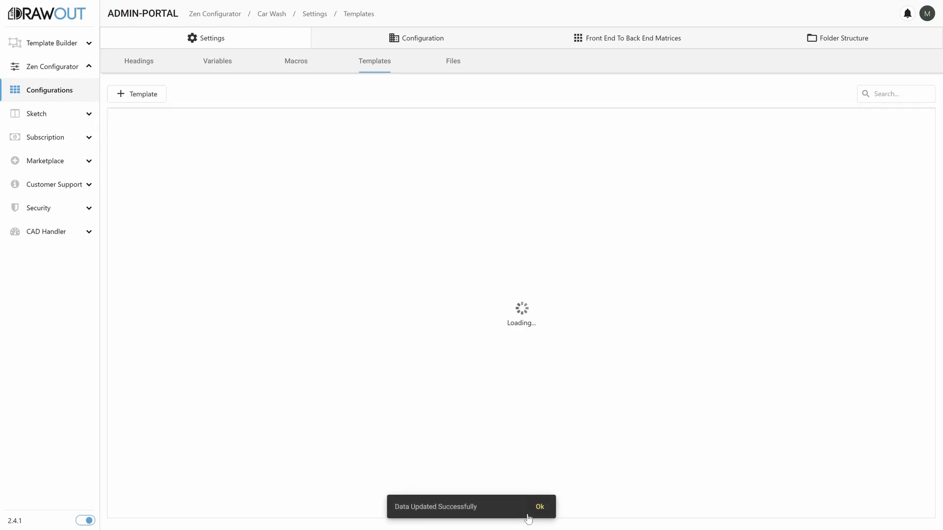
# View the details of the Created By heading and close them without editing.
pyautogui.click(127, 63)
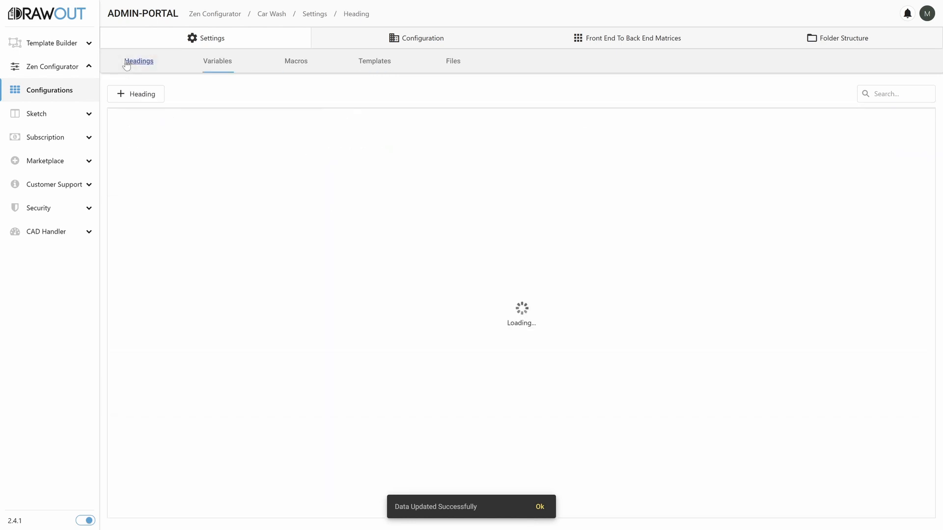
pyautogui.doubleClick(161, 148)
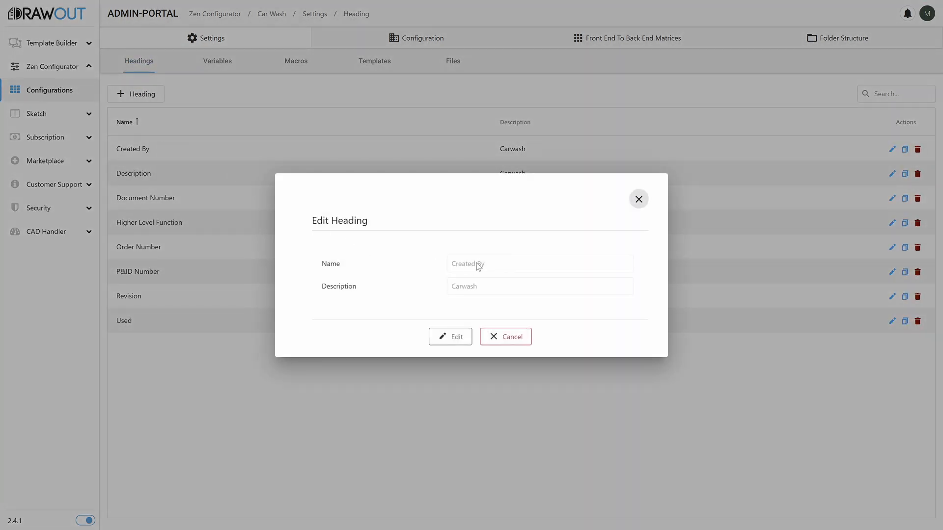
pyautogui.click(517, 340)
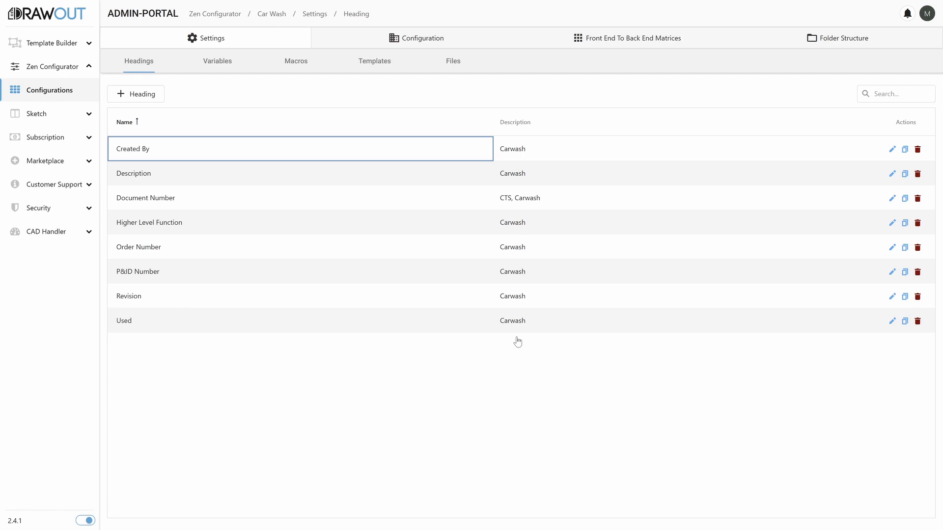
# Try a new frontend row with a String and a Dropdown component, reorder them so the Dropdown comes first, and discard the row.
pyautogui.click(423, 37)
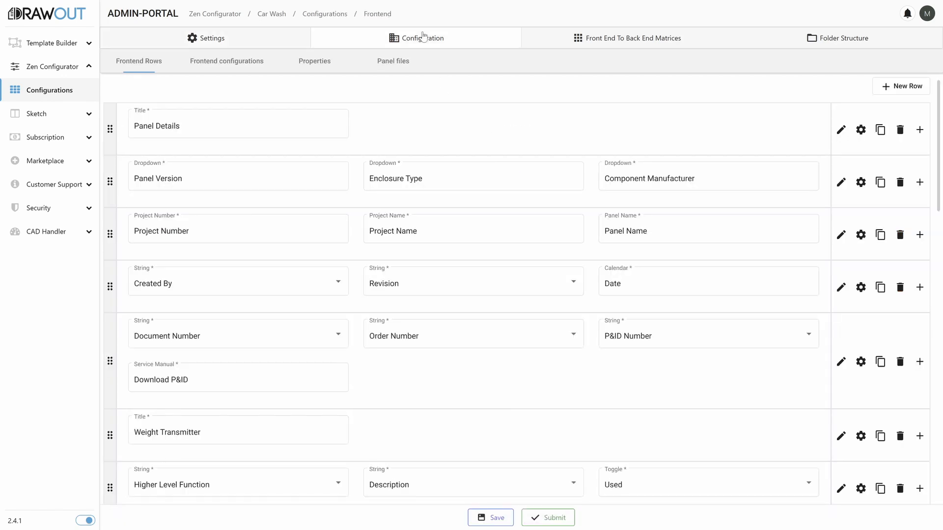
pyautogui.click(894, 88)
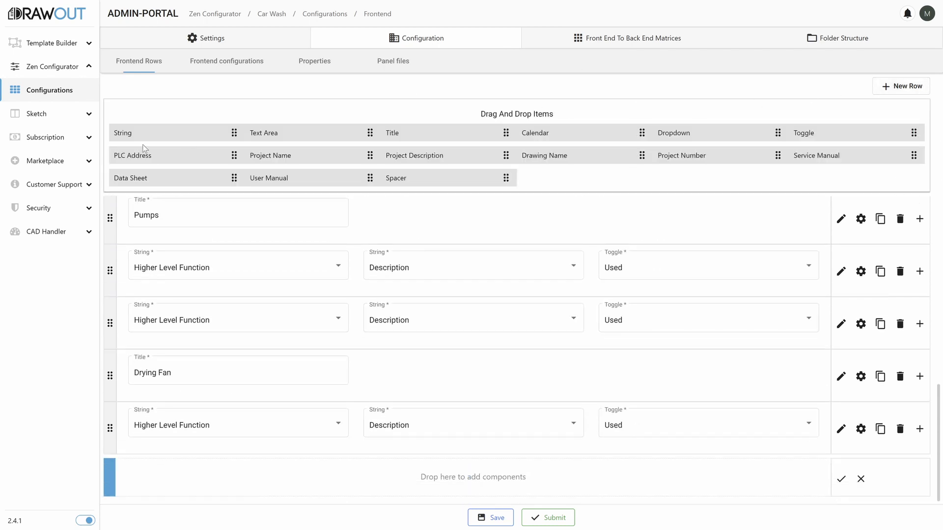
pyautogui.moveTo(126, 134); pyautogui.dragTo(148, 482)
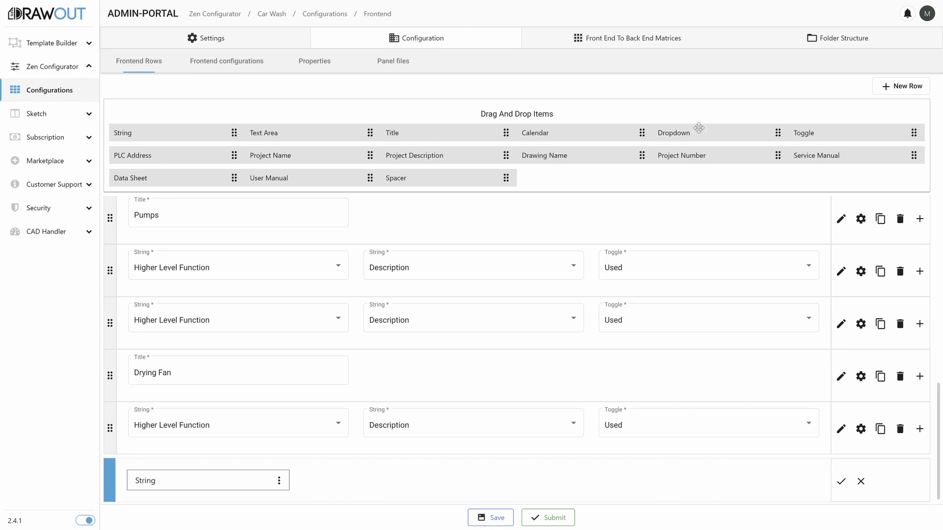
pyautogui.moveTo(698, 127); pyautogui.dragTo(347, 478)
pyautogui.moveTo(227, 479); pyautogui.dragTo(441, 478)
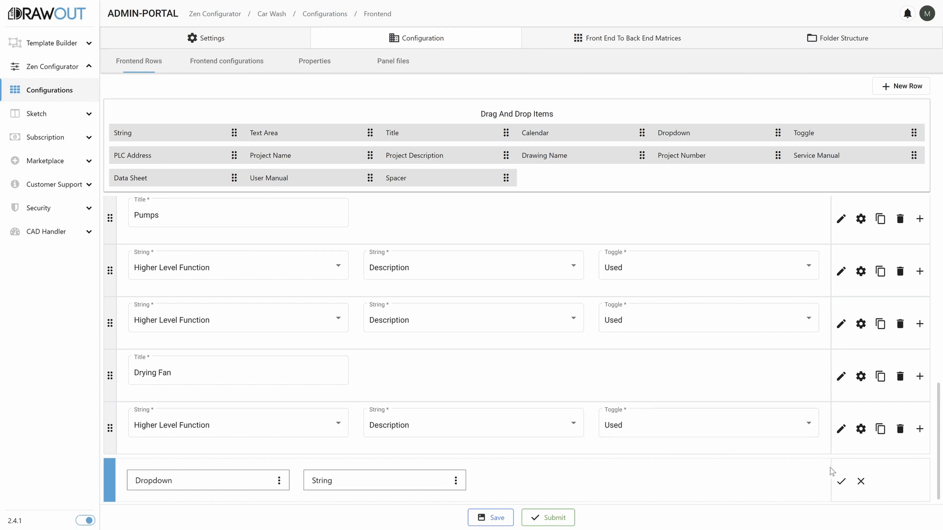
pyautogui.click(861, 481)
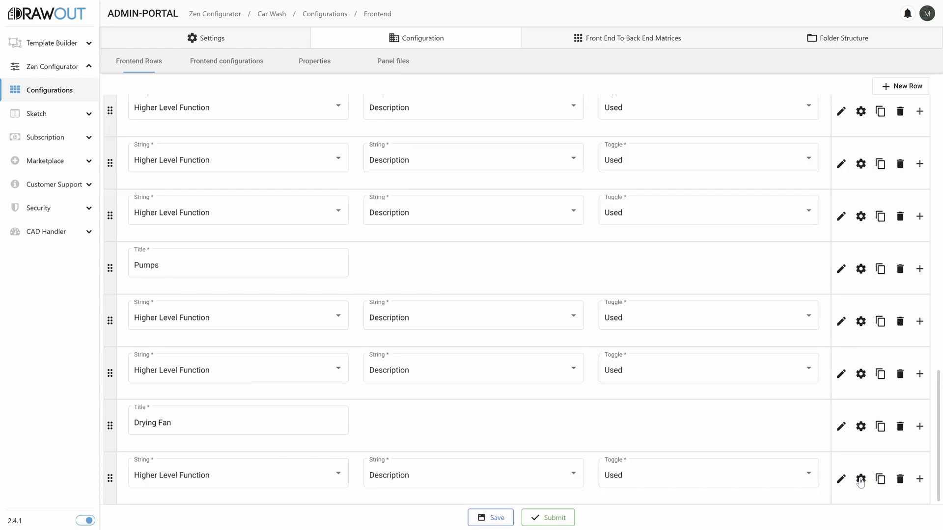
# Examine the frontend configurations of Park Sensors Row 1, Weight Transmitter Row 1 and Dropdown Row 1 under Panel Details.
pyautogui.click(229, 65)
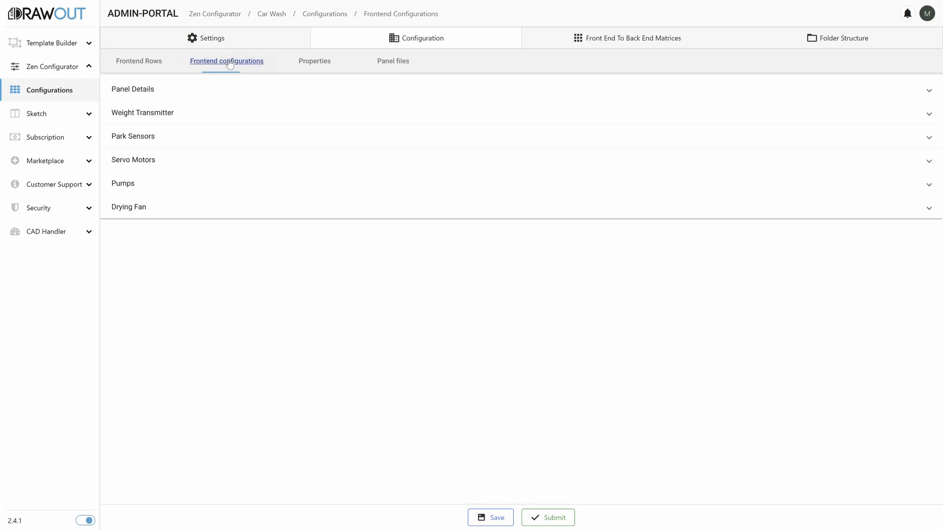
pyautogui.click(190, 134)
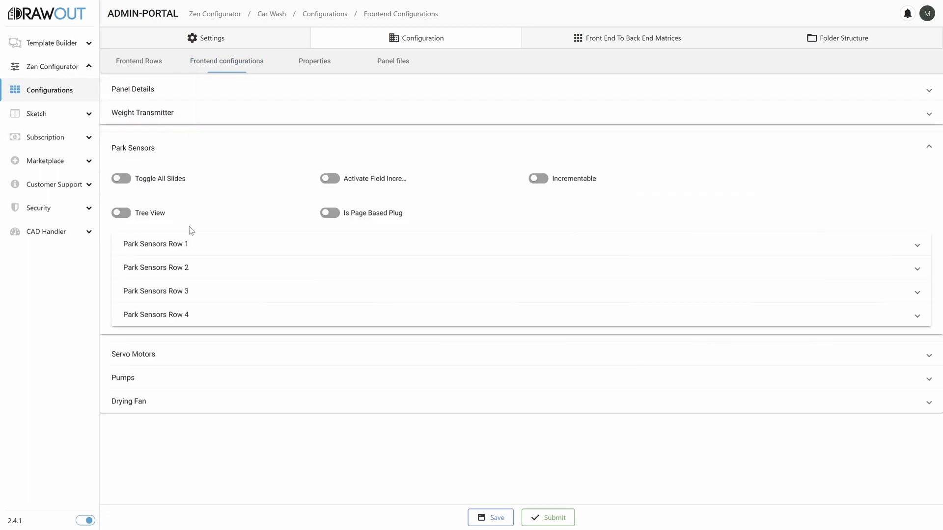
pyautogui.click(187, 251)
pyautogui.click(136, 376)
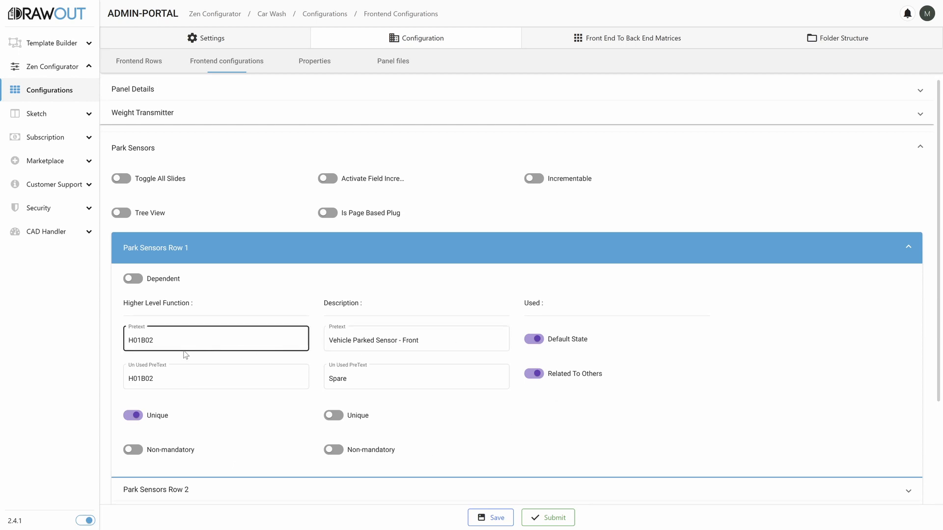
pyautogui.click(143, 112)
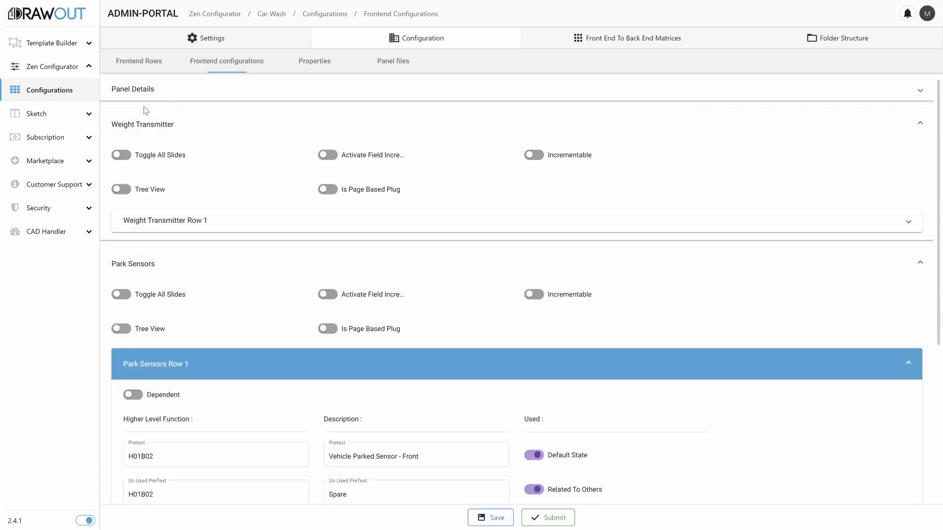
pyautogui.click(153, 219)
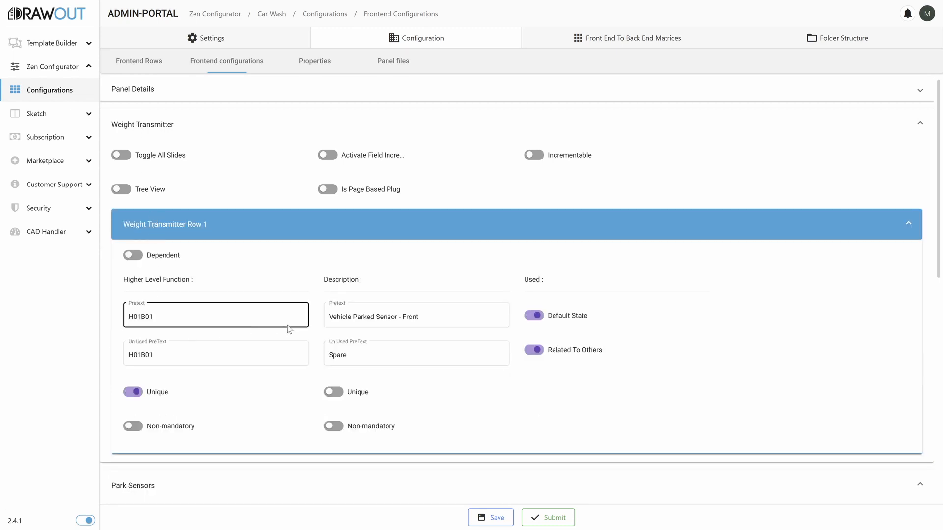
pyautogui.click(234, 95)
pyautogui.click(181, 195)
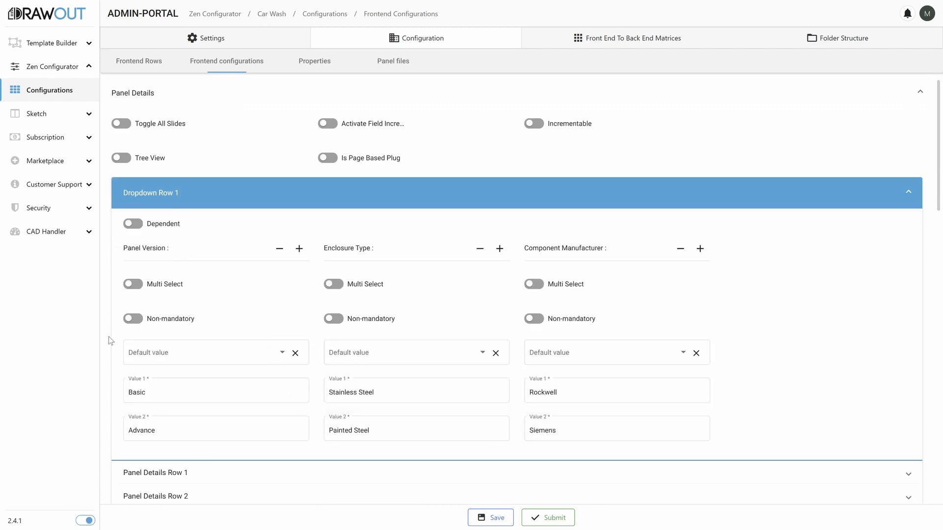
# Review the project property mappings and the uploaded panel files of the Car Wash configuration.
pyautogui.click(317, 62)
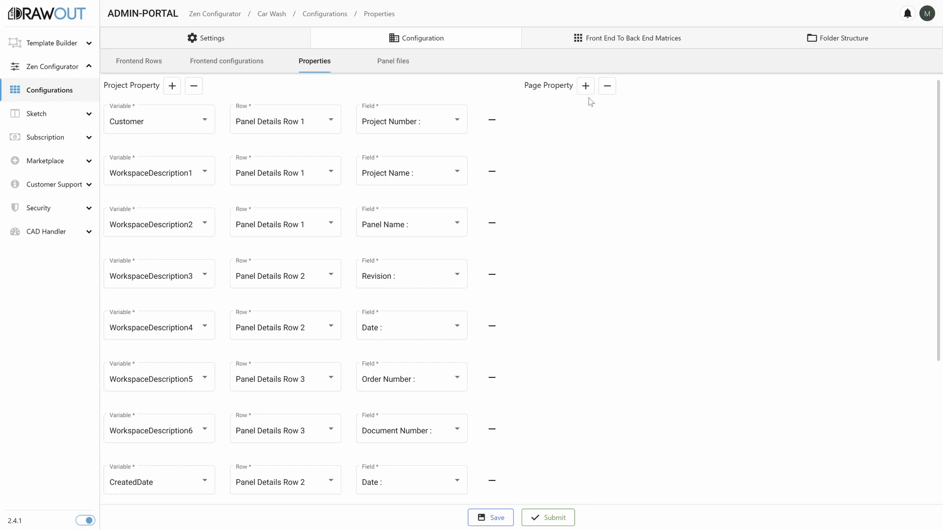
pyautogui.click(395, 68)
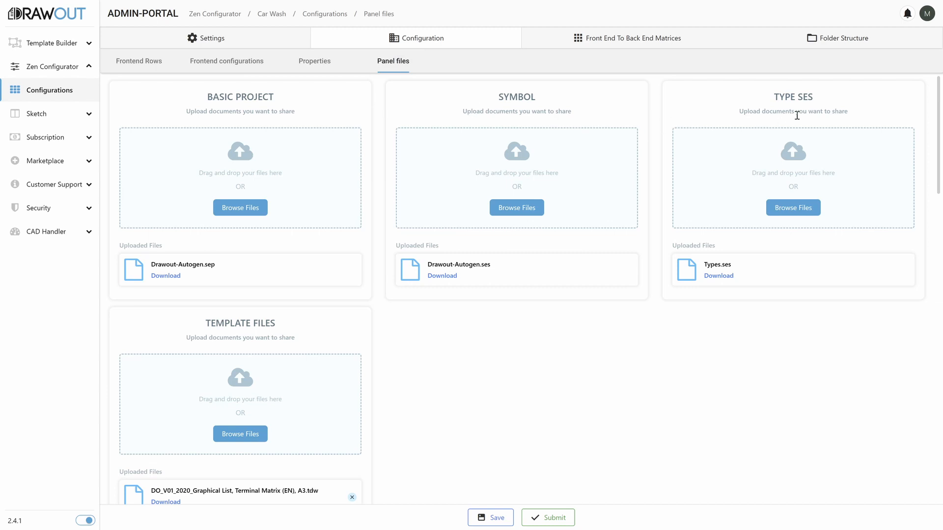
pyautogui.scroll(-15, 287, 322)
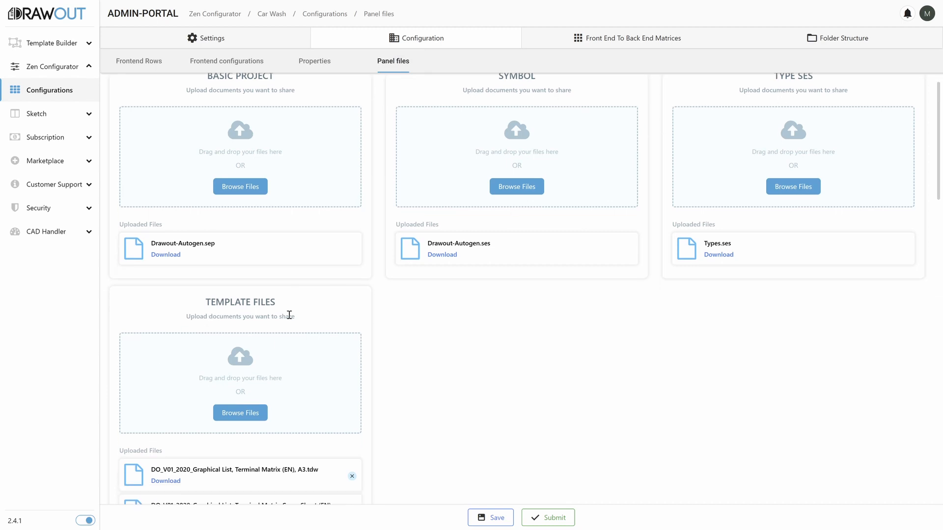
pyautogui.scroll(15, 285, 321)
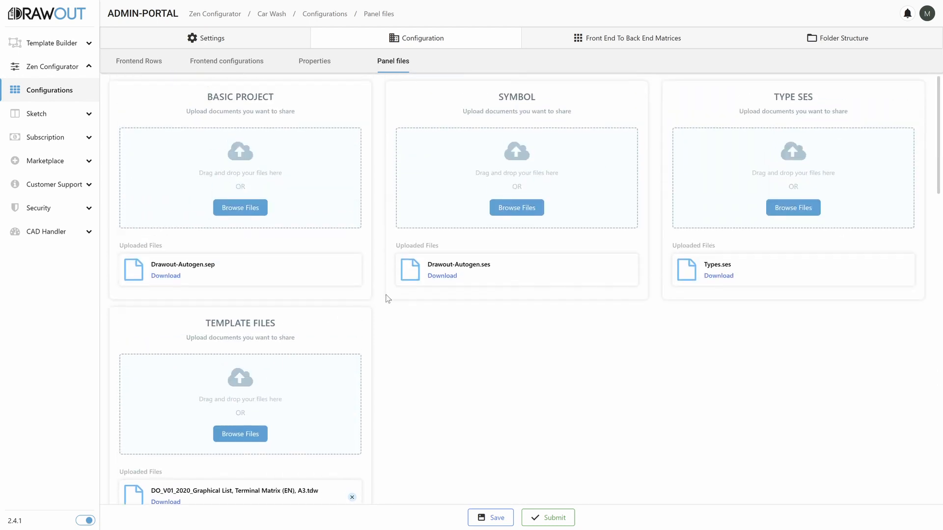
# Examine the front end to back end matrix of ARRANGEMENT_PANEL_CAR, and open the configuration's folder structure.
pyautogui.click(609, 39)
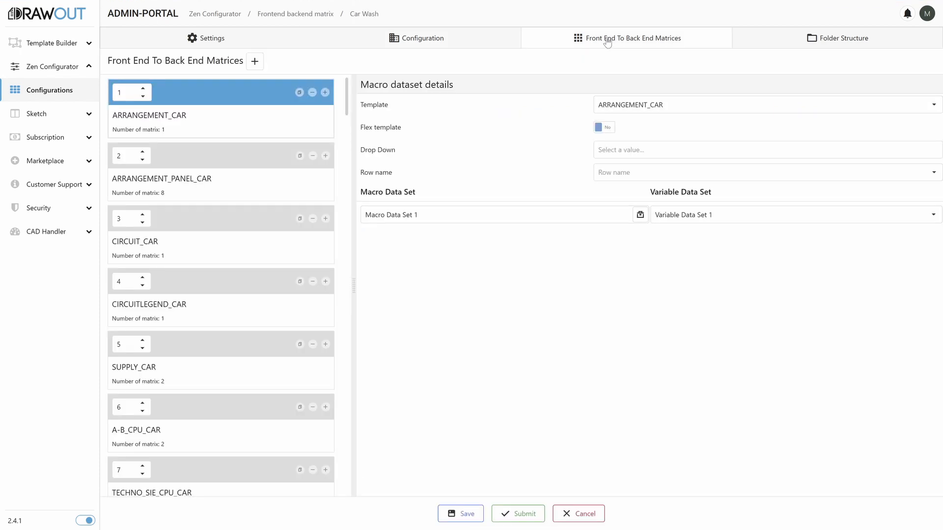
pyautogui.click(200, 191)
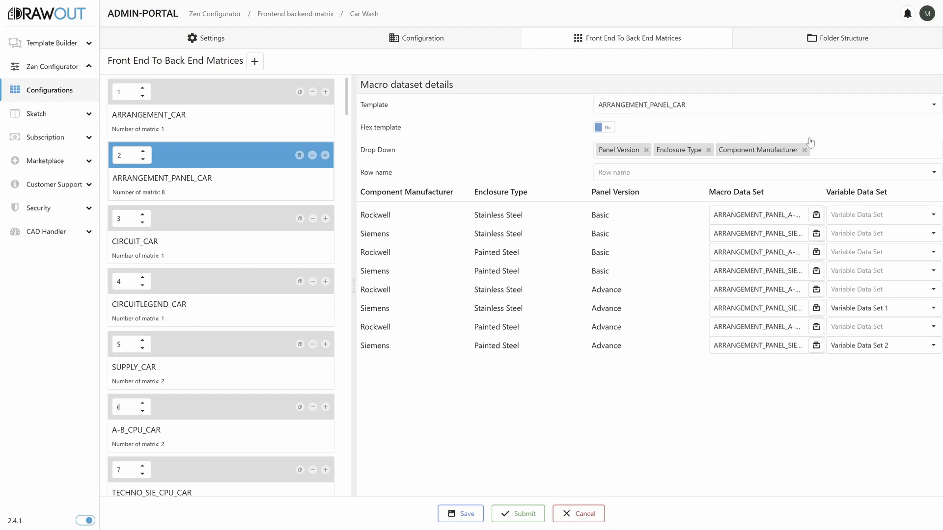
pyautogui.click(832, 43)
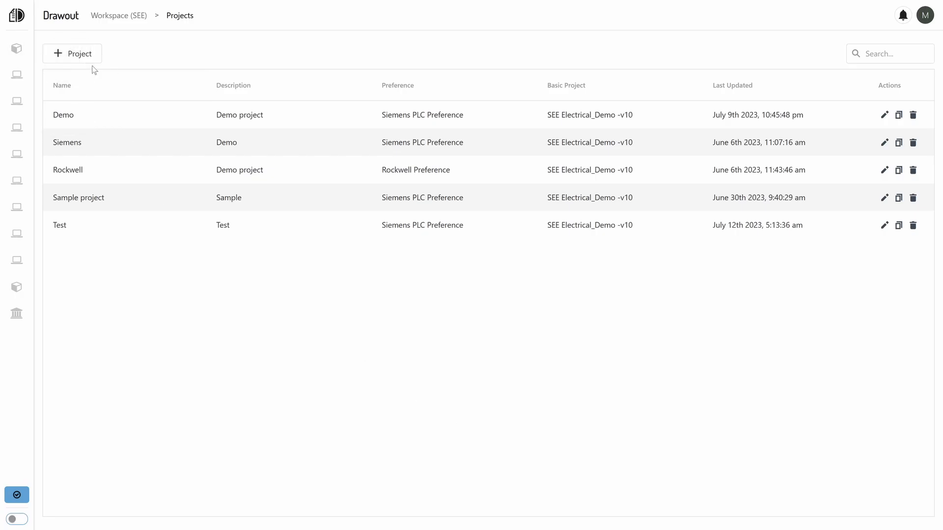
# Start a new project in the SEE workspace, naming it Demo Project with the description Demo.
pyautogui.click(80, 53)
pyautogui.click(458, 200)
pyautogui.write('D')
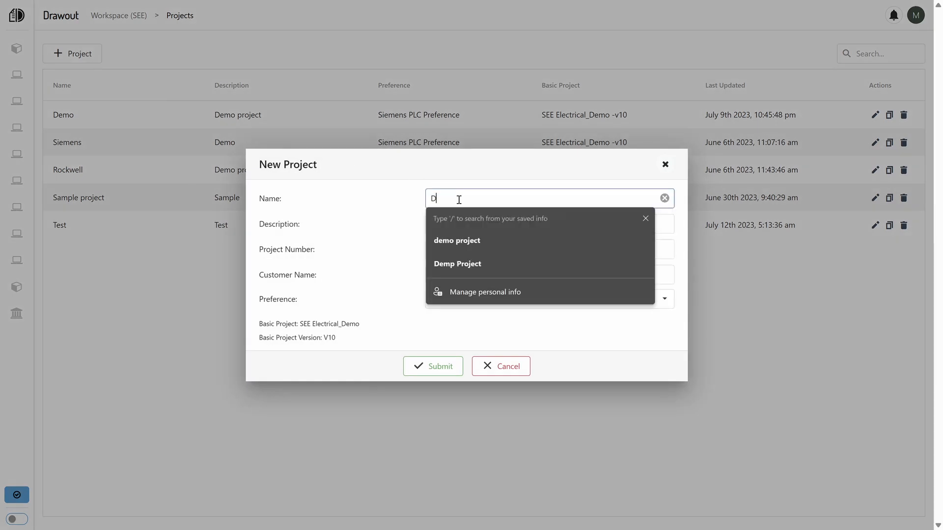
pyautogui.write('emo Proje')
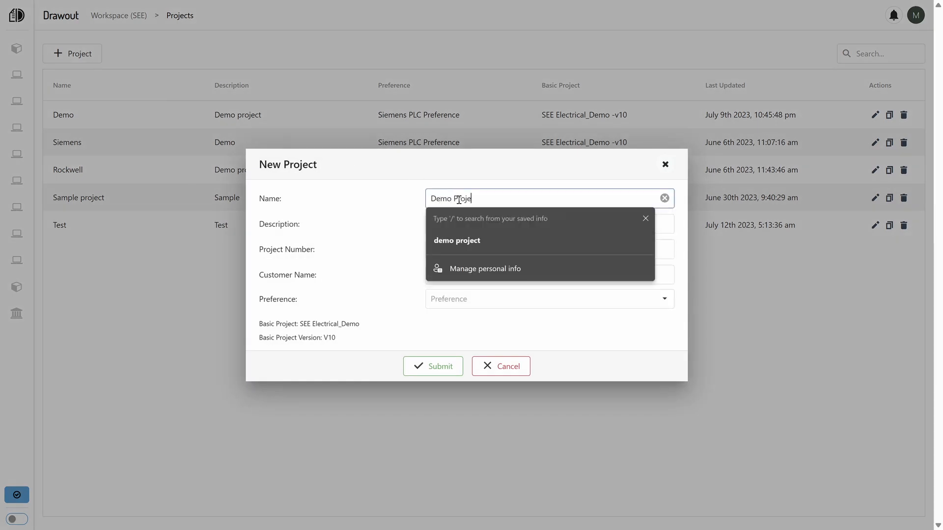
pyautogui.write('ct')
pyautogui.press('Tab')
pyautogui.write('Demo')
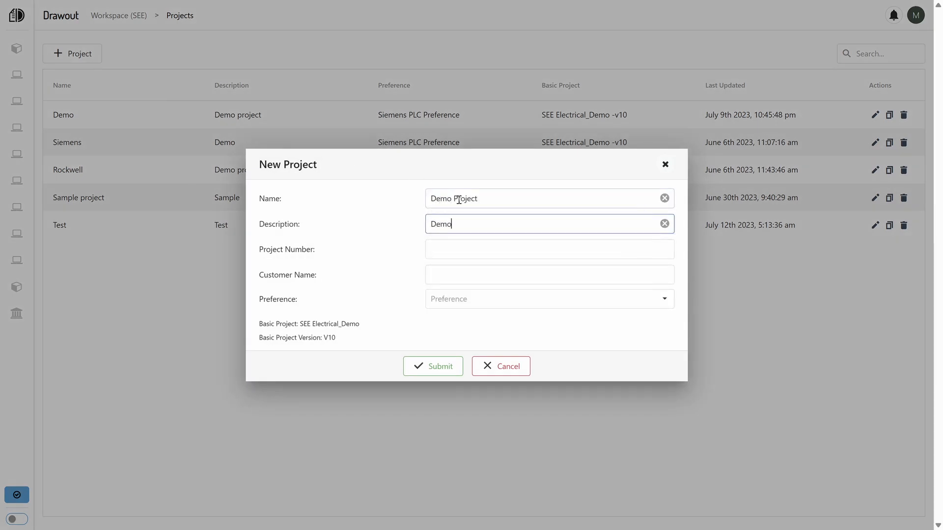
# Set the new project's number to Pro123, customer name to Customer and preference to Siemens PLC Preference.
pyautogui.press('Tab')
pyautogui.write('Pro123')
pyautogui.press('Tab')
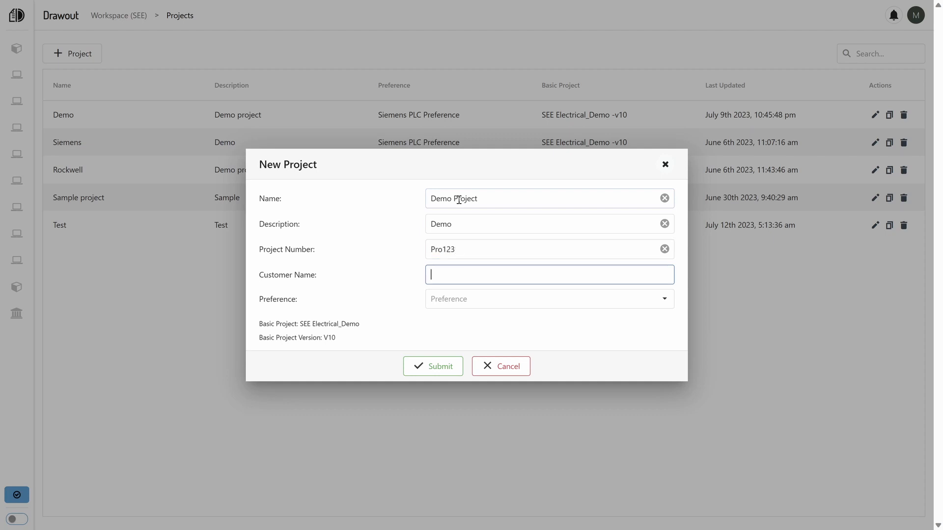
pyautogui.write('Customer')
pyautogui.press('Tab')
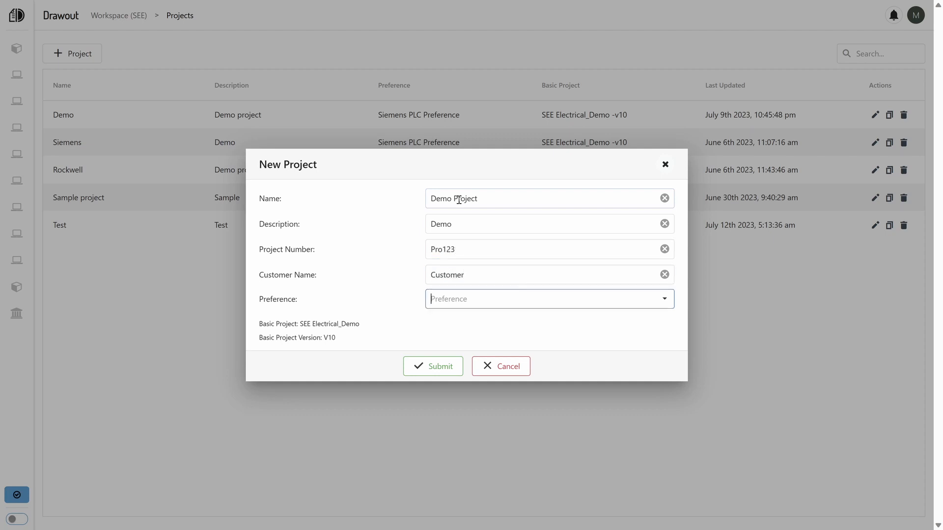
pyautogui.click(508, 308)
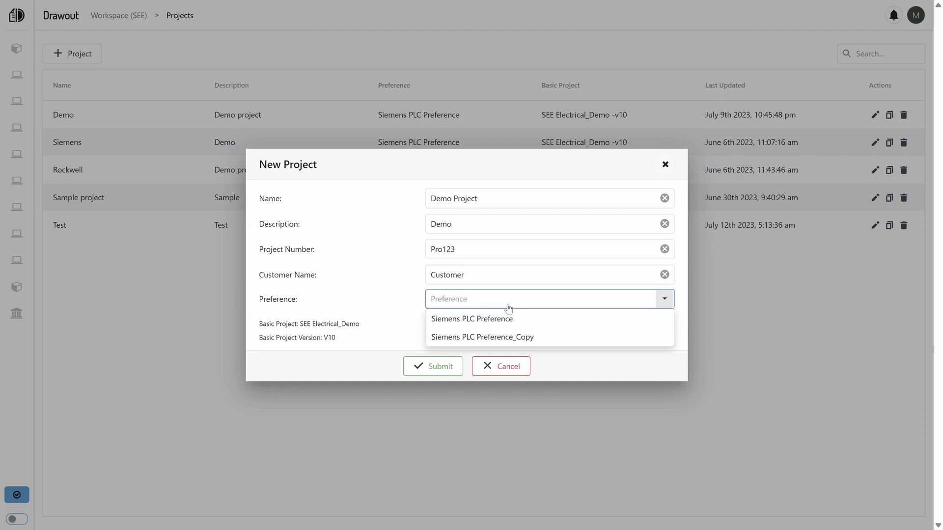
pyautogui.click(508, 318)
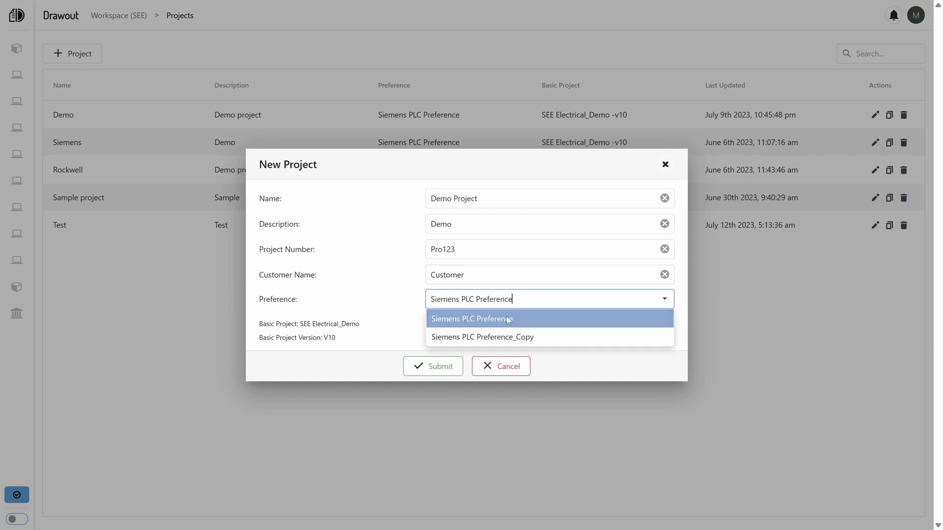
# Submit and open the new Demo Project, and download the sample Excel file for its taglist.
pyautogui.click(419, 364)
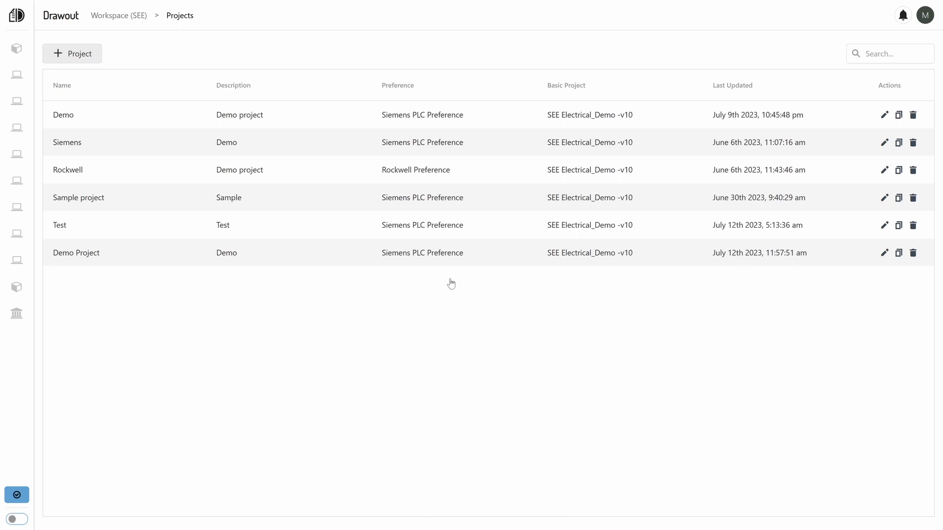
pyautogui.click(453, 255)
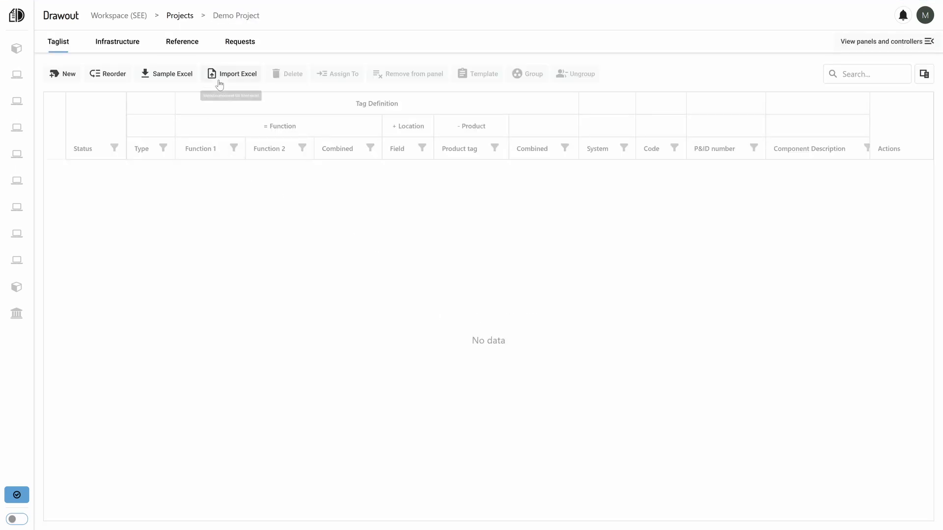
pyautogui.click(191, 74)
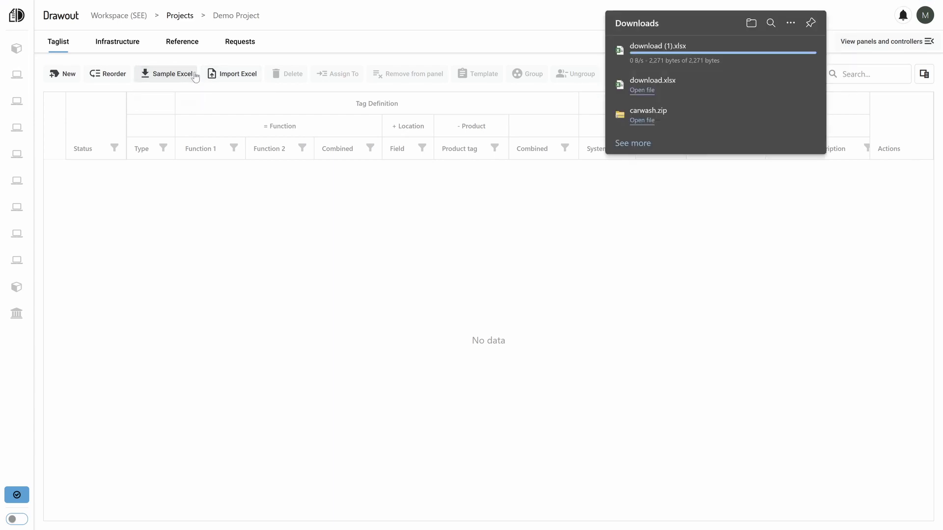
pyautogui.click(517, 229)
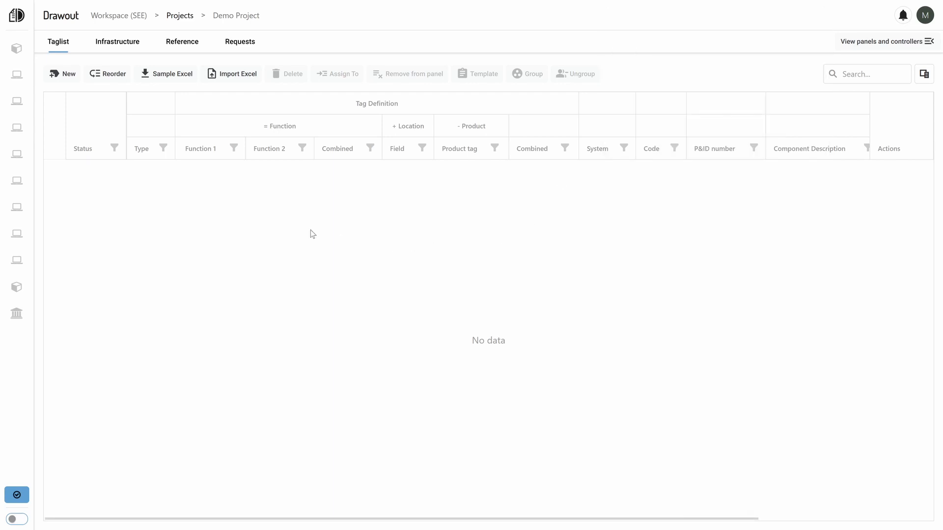
# Import the SEEWksp Excel file into the taglist and look through the imported components.
pyautogui.click(230, 78)
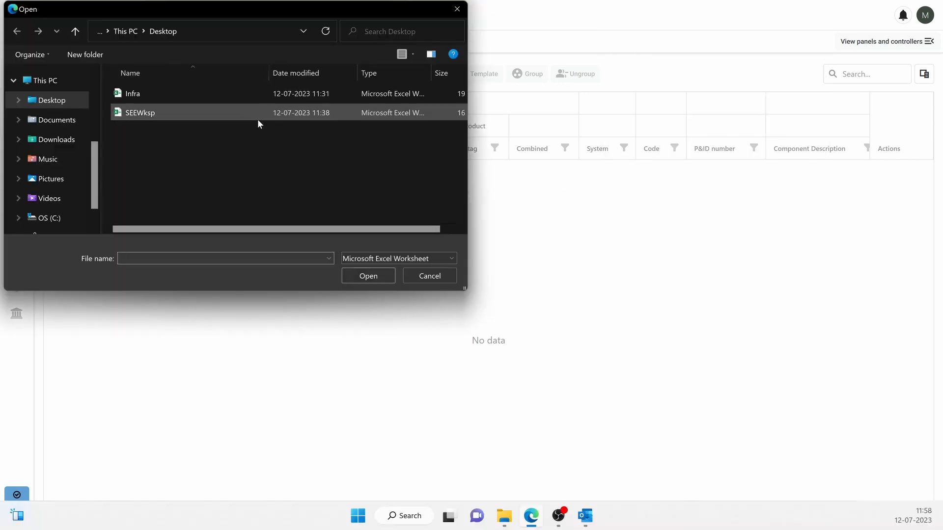
pyautogui.doubleClick(155, 114)
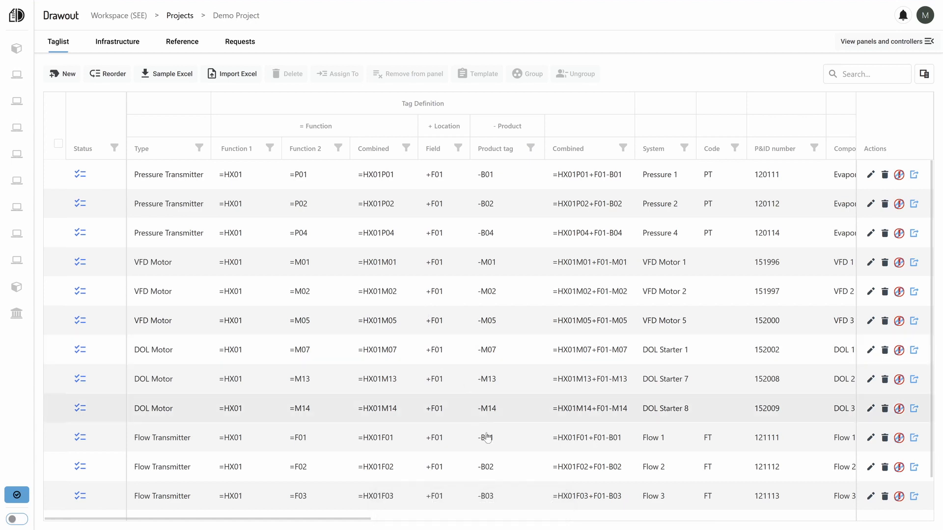
pyautogui.scroll(-1, 511, 475)
pyautogui.scroll(1, 511, 475)
pyautogui.scroll(-1, 510, 475)
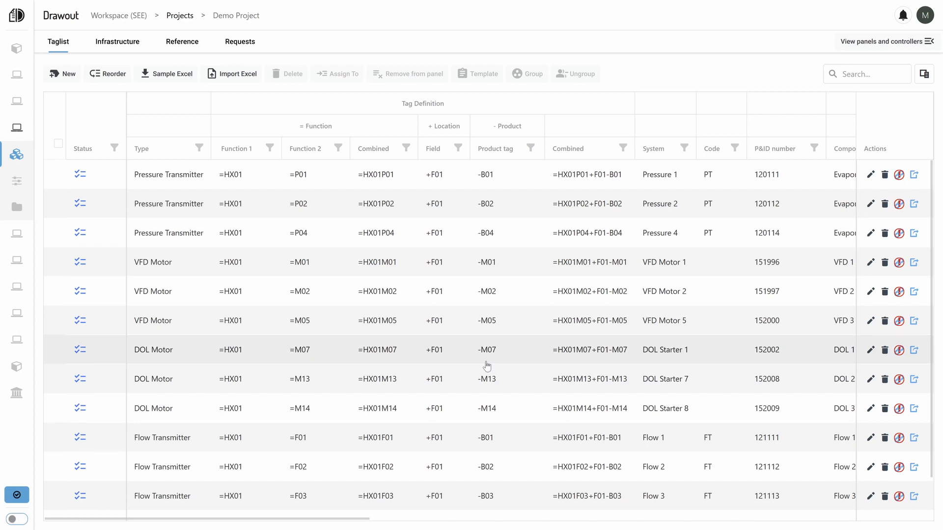
# Examine the new component form for a DOL Motor, including its pole and service switch options, and close it without saving.
pyautogui.click(69, 76)
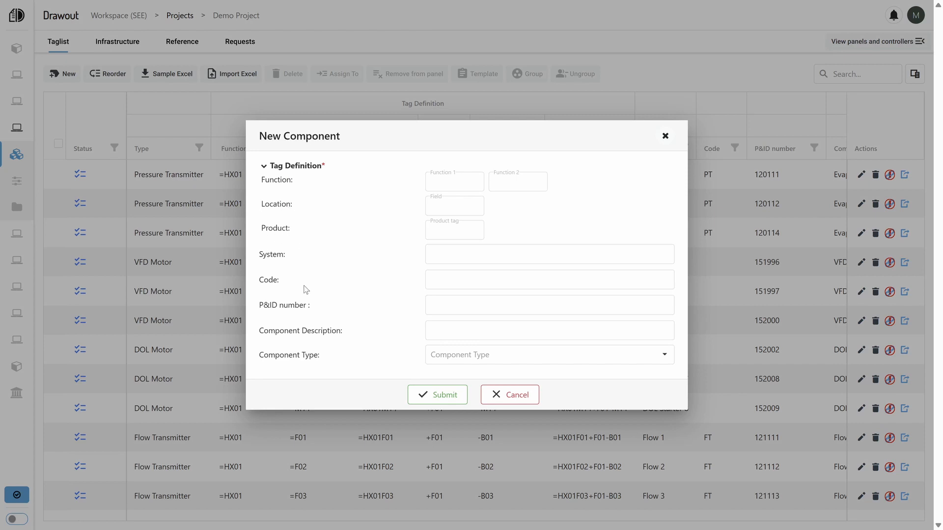
pyautogui.click(458, 355)
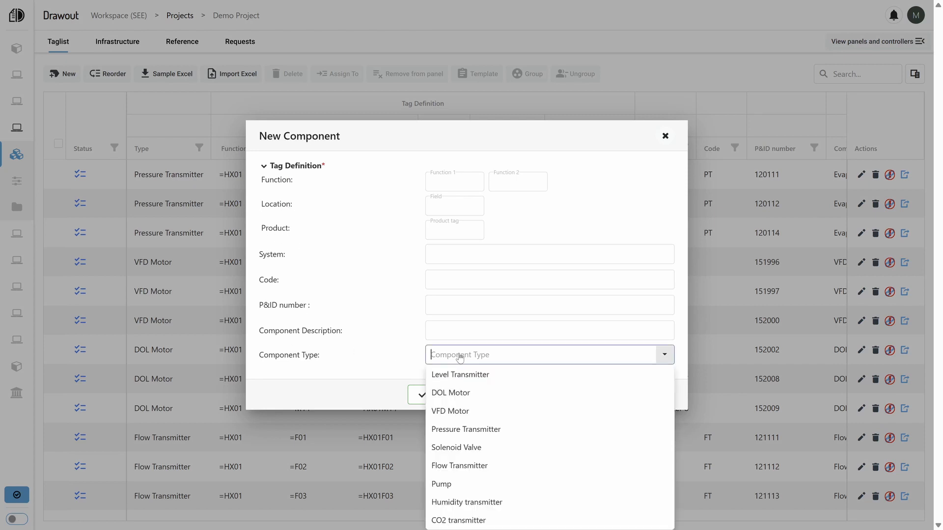
pyautogui.click(457, 393)
pyautogui.scroll(-3, 478, 280)
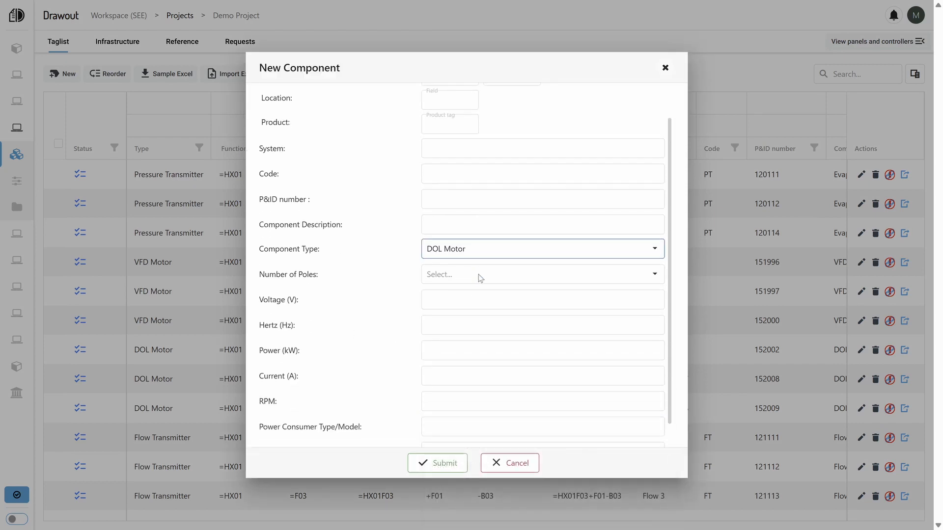
pyautogui.click(461, 257)
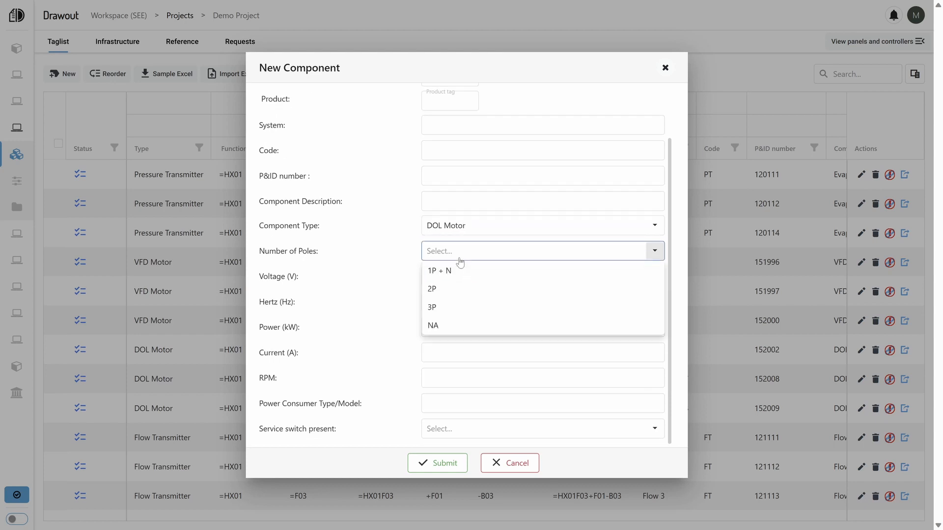
pyautogui.click(406, 261)
pyautogui.click(454, 437)
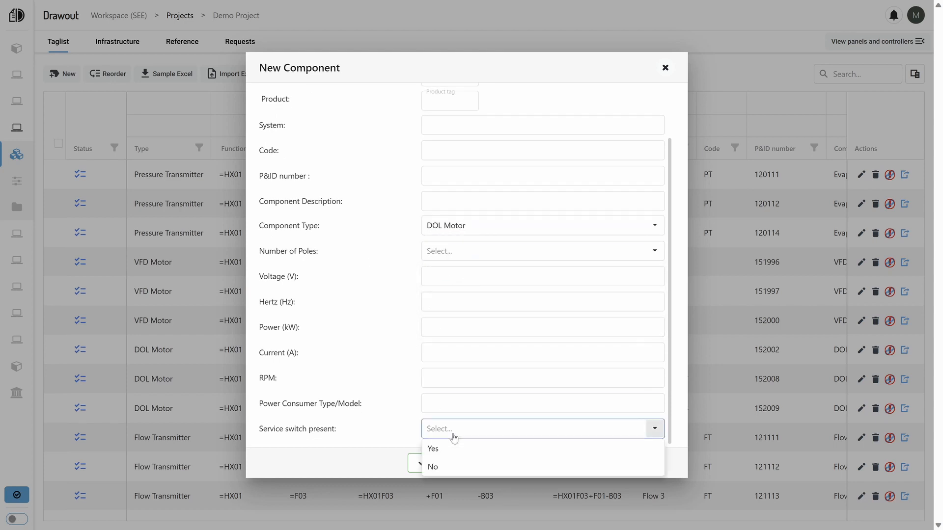
pyautogui.click(381, 435)
pyautogui.click(509, 464)
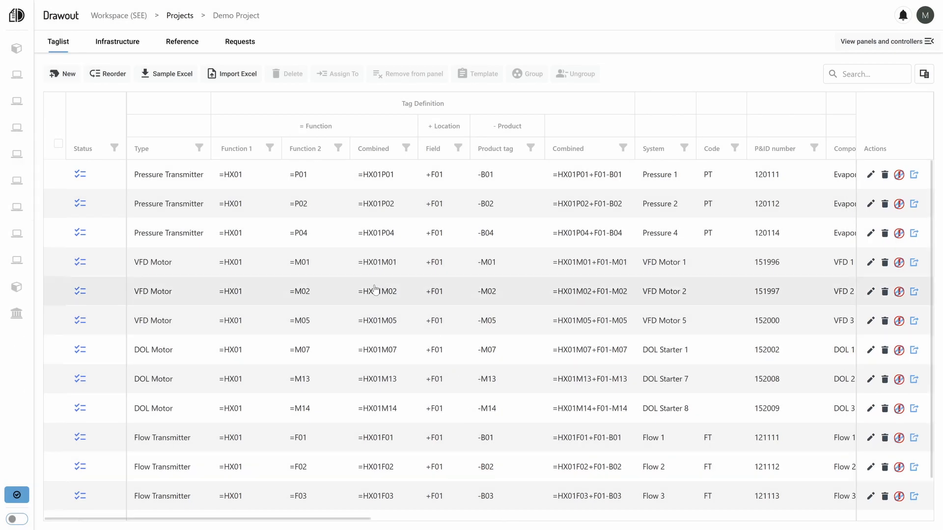
# Open the template assignment of VFD Motor =HX01M01 and inspect the fifth and fourth page drawings.
pyautogui.click(344, 268)
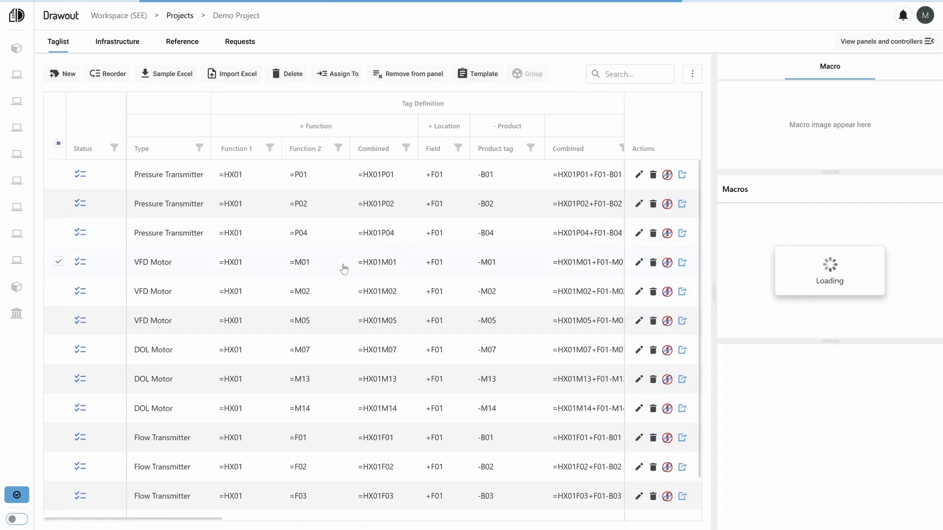
pyautogui.click(484, 74)
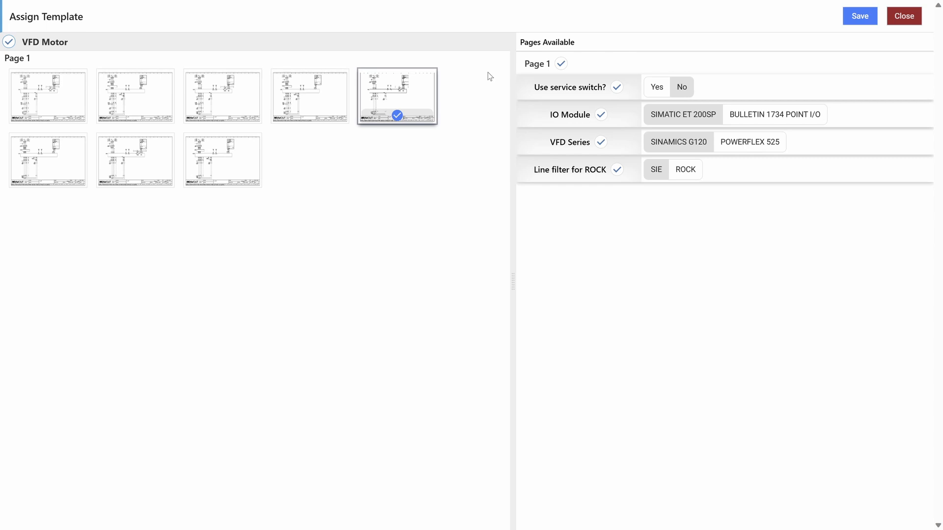
pyautogui.click(402, 89)
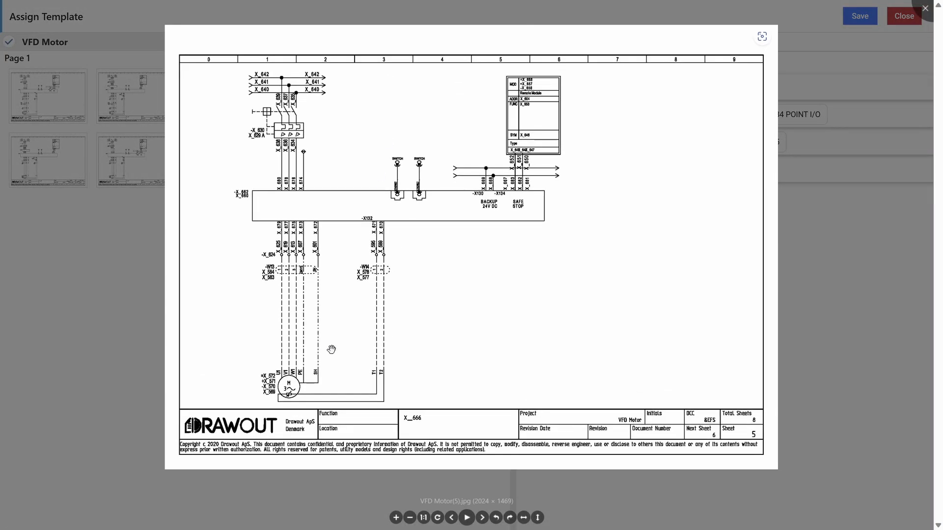
pyautogui.click(129, 324)
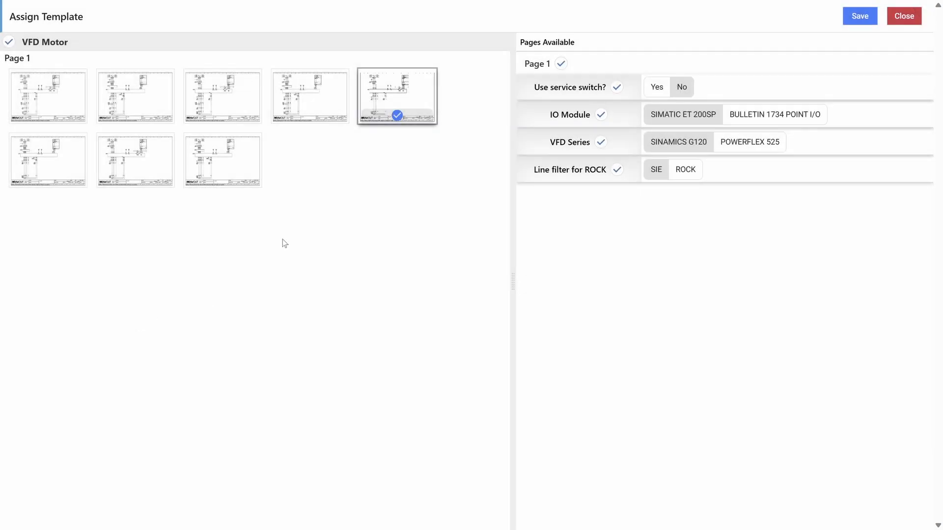
pyautogui.click(319, 103)
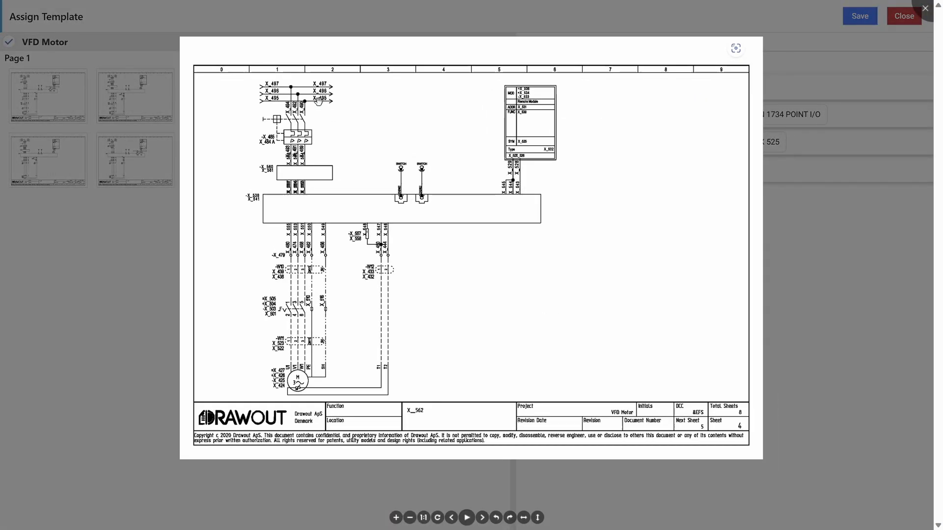
pyautogui.click(140, 307)
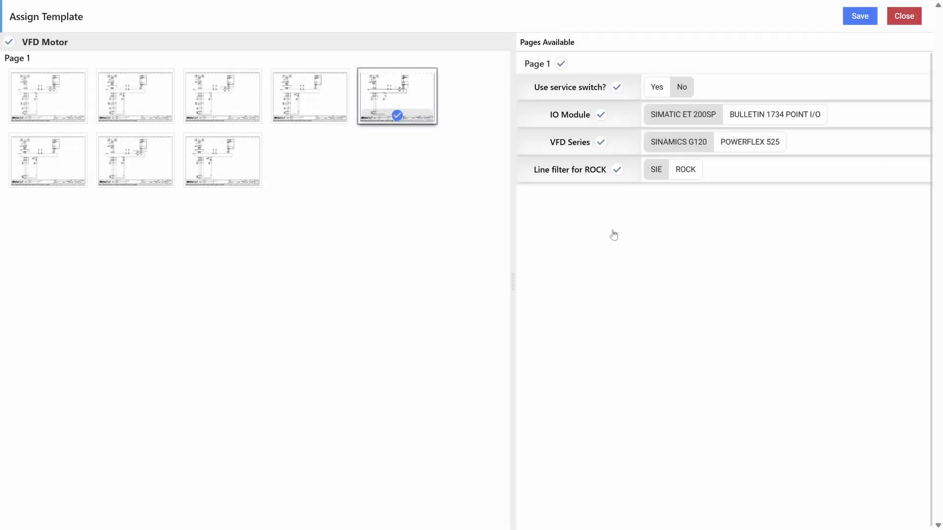
# Compare the VFD Motor drawings with Use service switch set to Yes and No, and close the template assignment without saving.
pyautogui.click(660, 88)
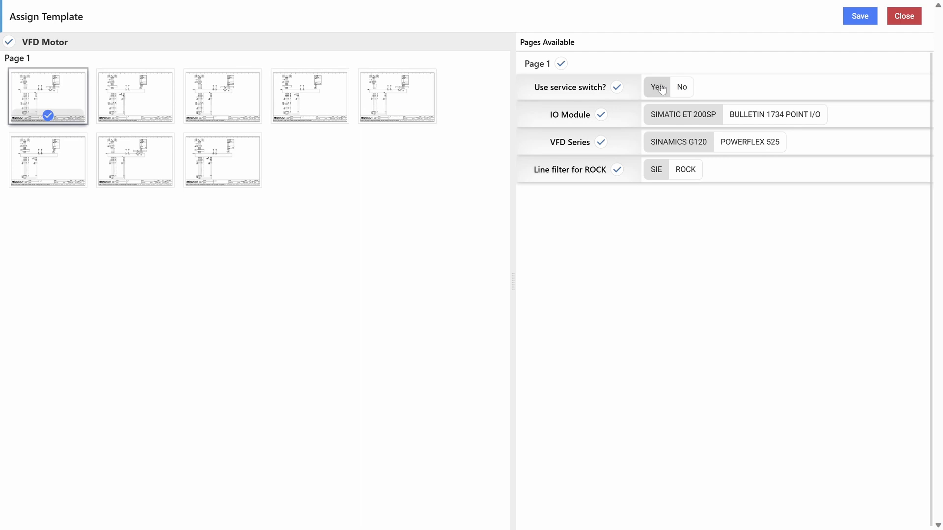
pyautogui.click(40, 88)
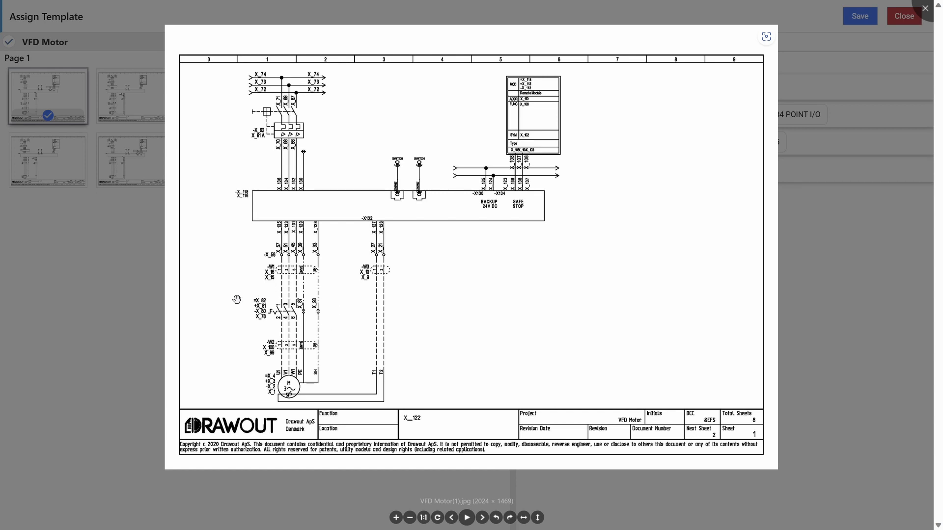
pyautogui.click(86, 302)
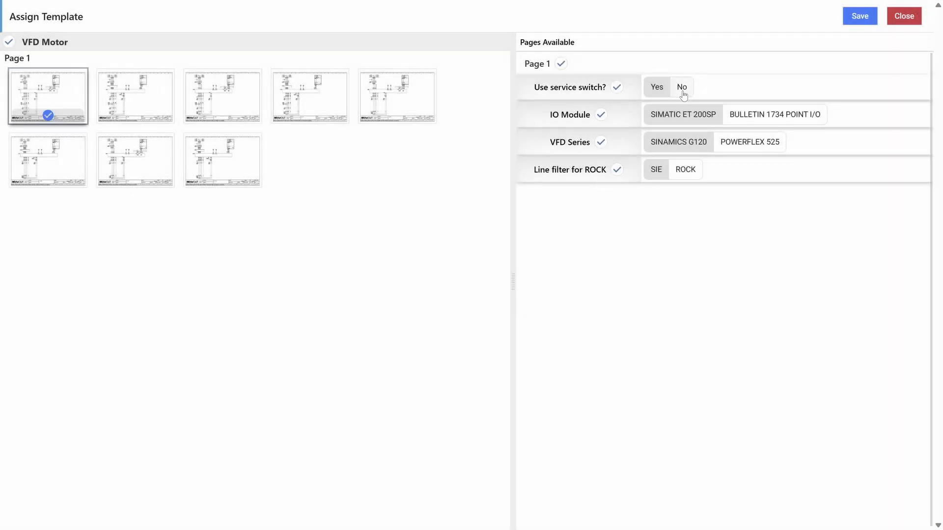
pyautogui.click(682, 91)
pyautogui.click(378, 98)
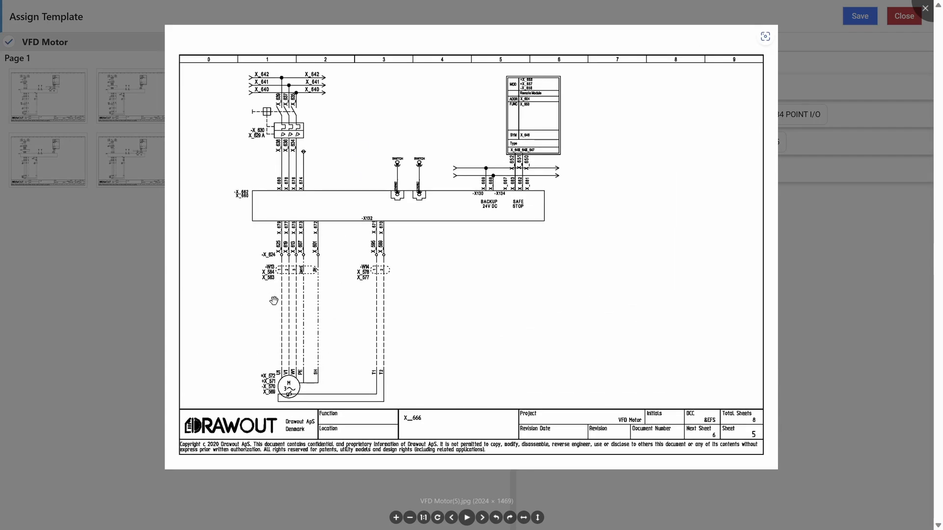
pyautogui.click(118, 304)
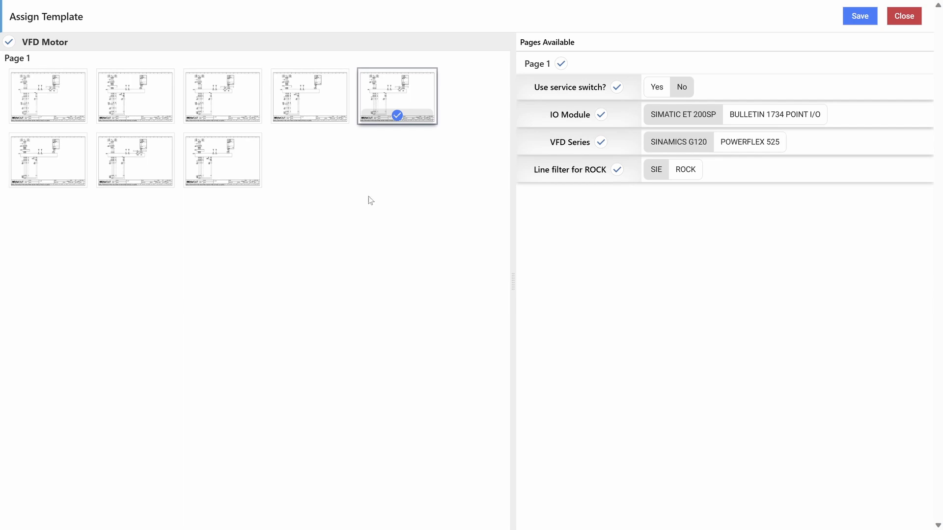
pyautogui.click(904, 16)
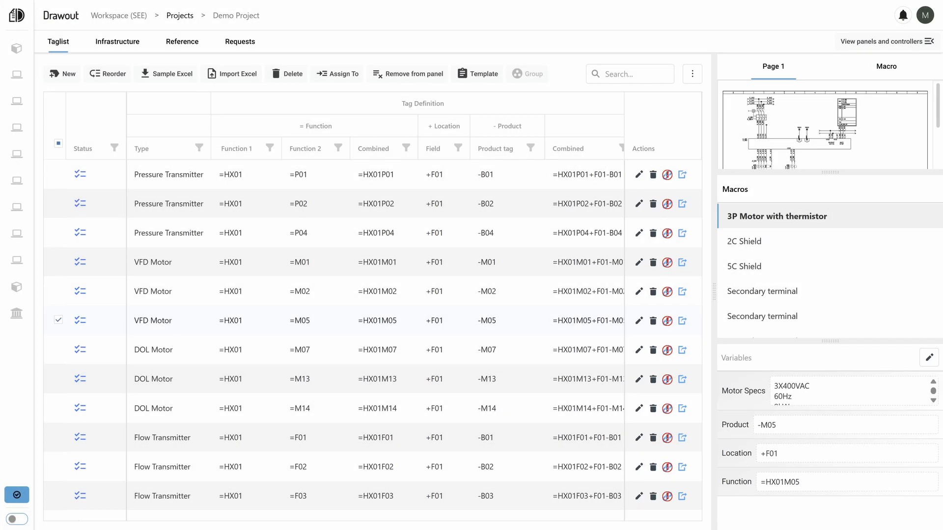
pyautogui.click(58, 319)
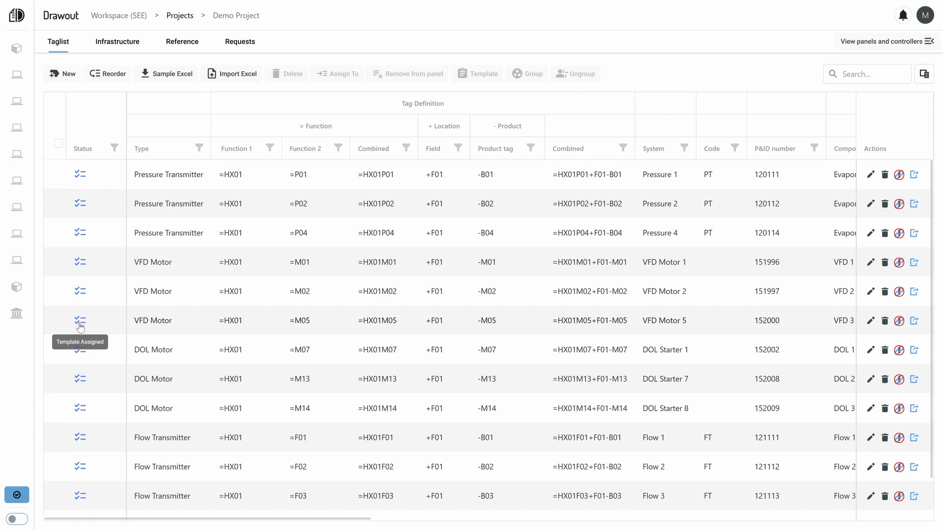
# Start a new panel with function P01, location H01, section K01 and panel type Main Control Panel.
pyautogui.click(929, 42)
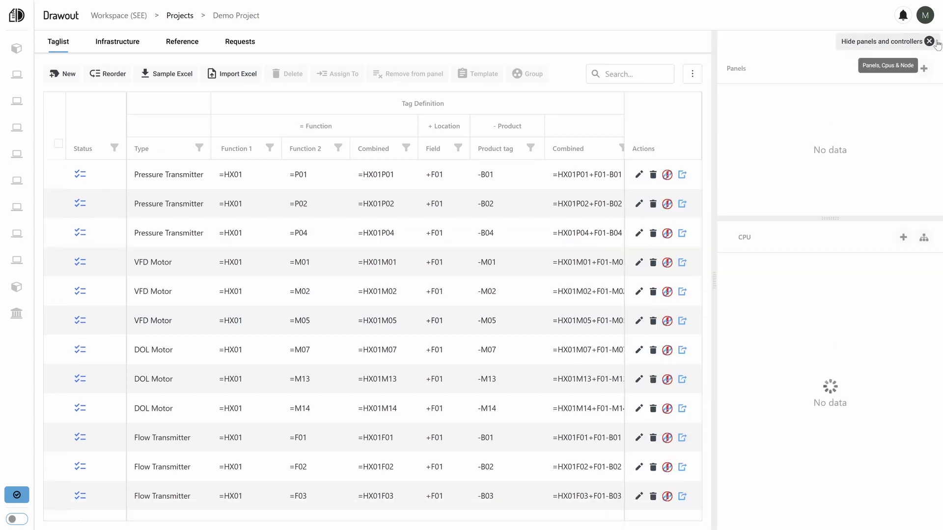
pyautogui.click(926, 70)
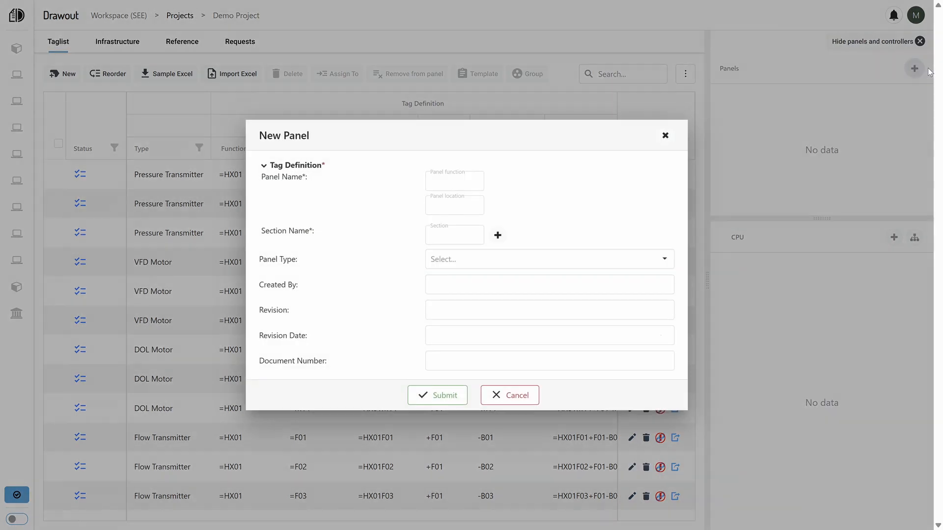
pyautogui.click(438, 181)
pyautogui.press('Tab')
pyautogui.write('K')
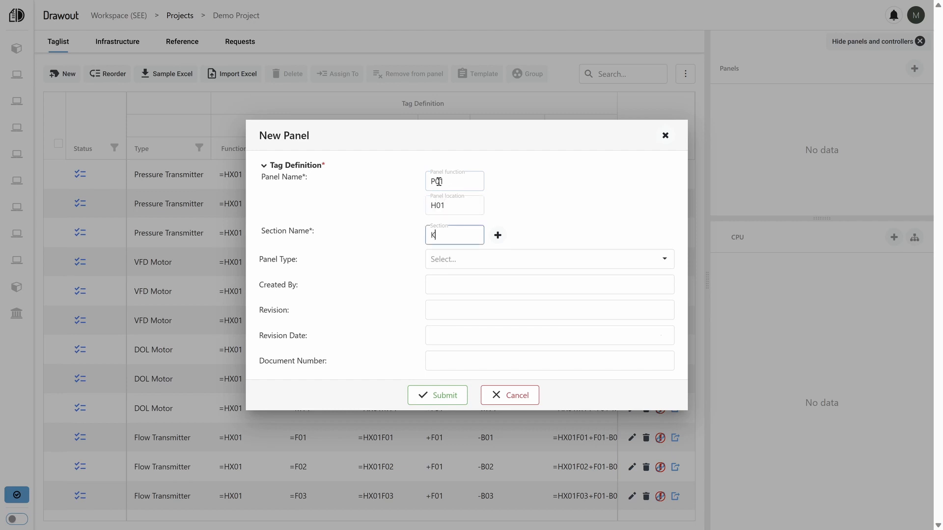
pyautogui.write('01')
pyautogui.press('Tab')
pyautogui.press('Tab')
pyautogui.click(441, 265)
pyautogui.click(442, 276)
# Set the panel's creator to DRAWOUT, revision to A01, revision date to 12/07/2023 and document number to 3645273, and submit it.
pyautogui.click(443, 292)
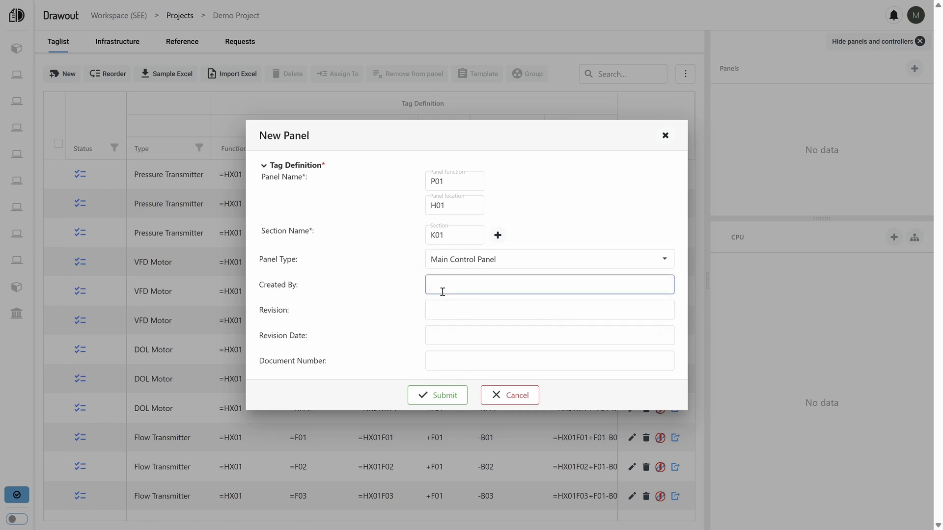
pyautogui.write('DRAWOUT')
pyautogui.press('Tab')
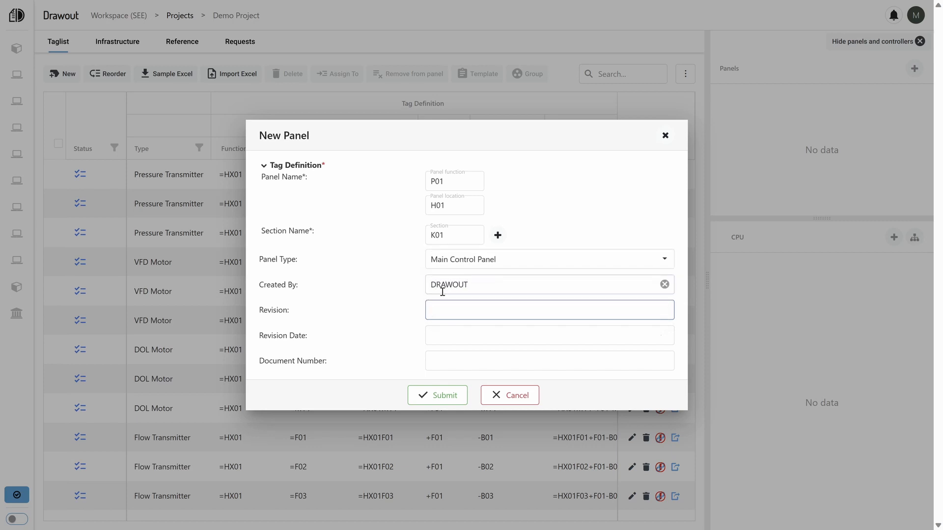
pyautogui.write('A01')
pyautogui.press('Tab')
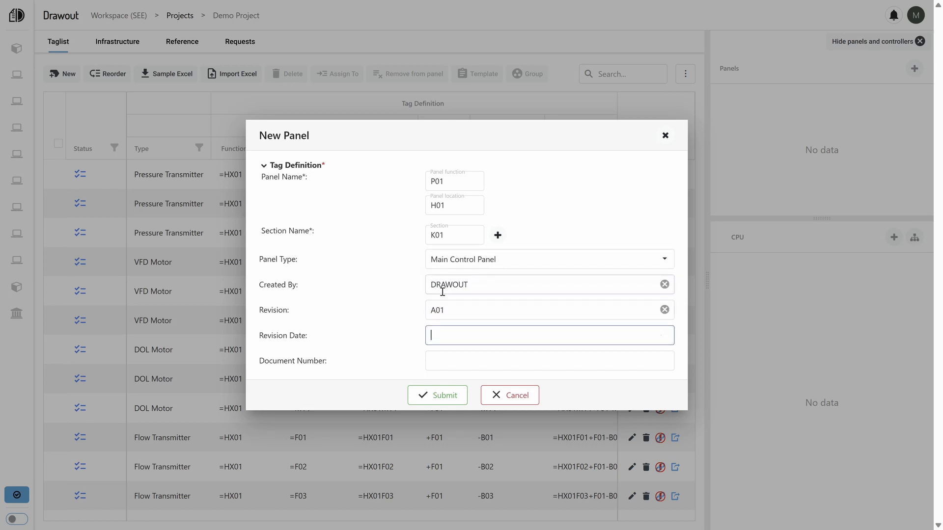
pyautogui.click(457, 337)
pyautogui.click(516, 444)
pyautogui.click(461, 363)
pyautogui.write('3645273')
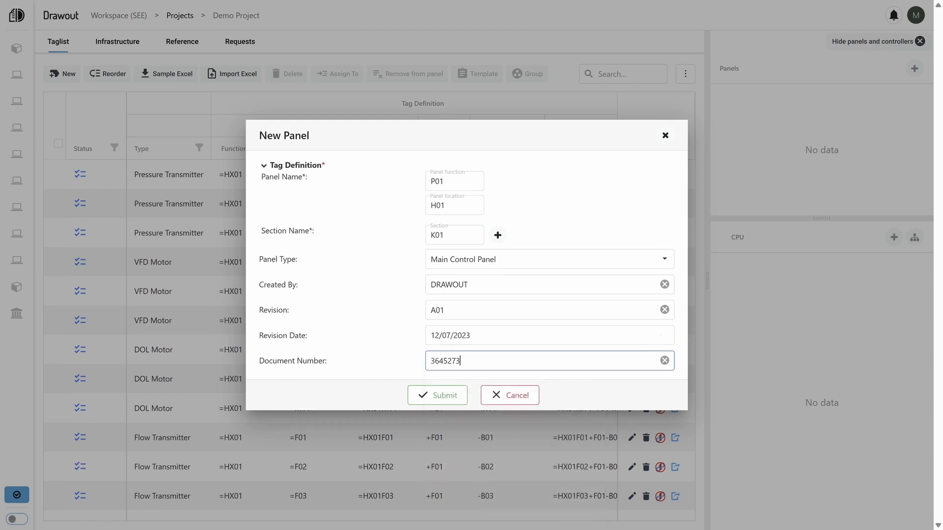
pyautogui.click(431, 401)
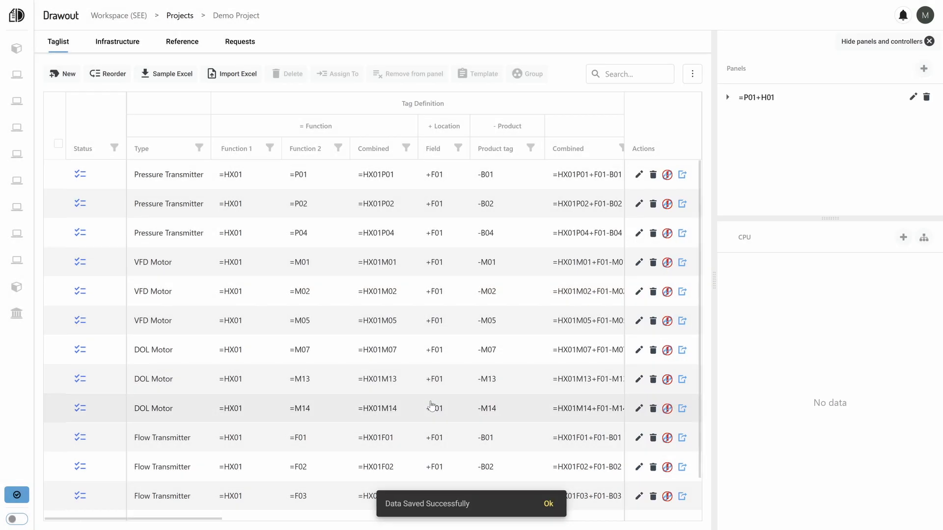
# Assign the Pressure Transmitter =HX01P01 to panel =P01+H01 and its section K01.
pyautogui.click(58, 174)
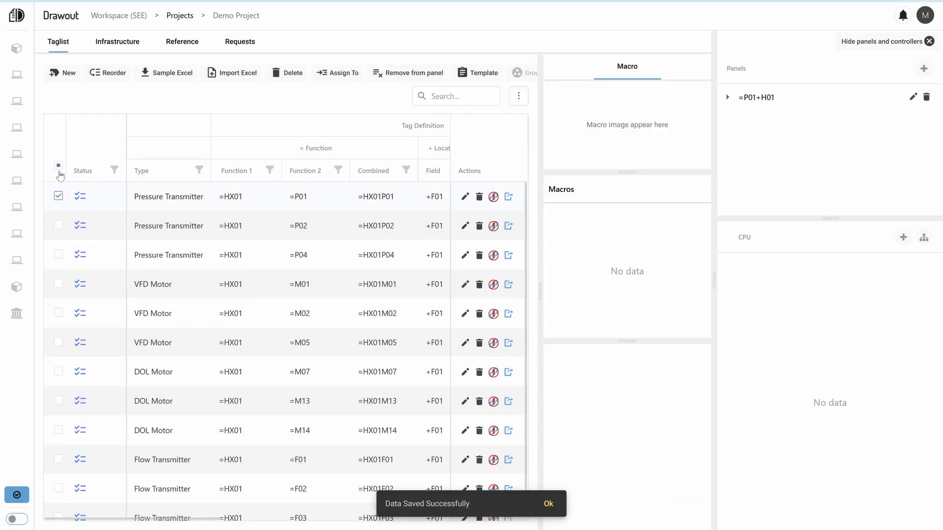
pyautogui.click(350, 75)
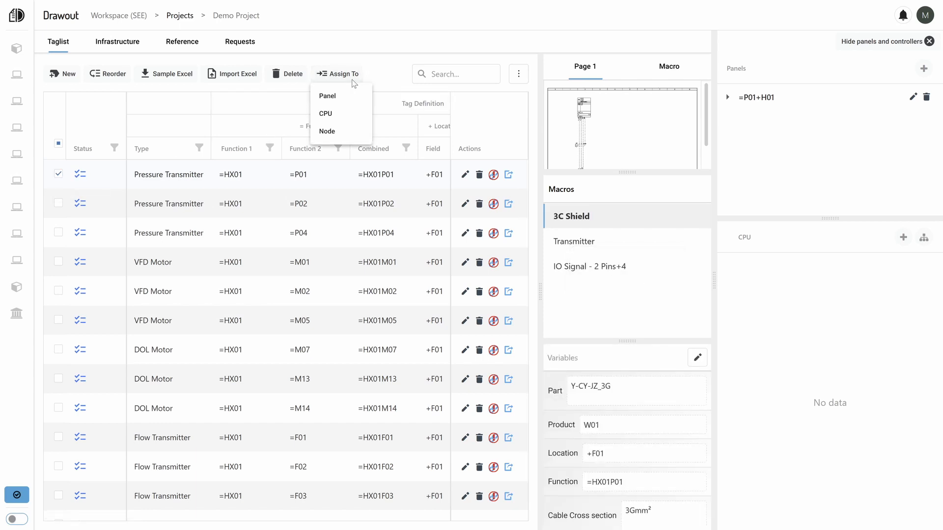
pyautogui.click(328, 95)
pyautogui.click(467, 264)
pyautogui.click(466, 285)
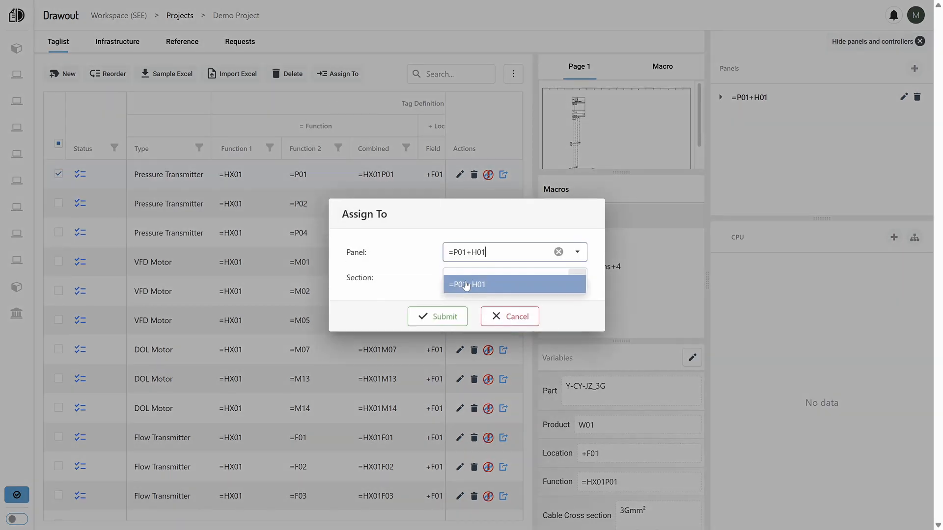
pyautogui.click(467, 284)
pyautogui.click(466, 297)
pyautogui.click(442, 316)
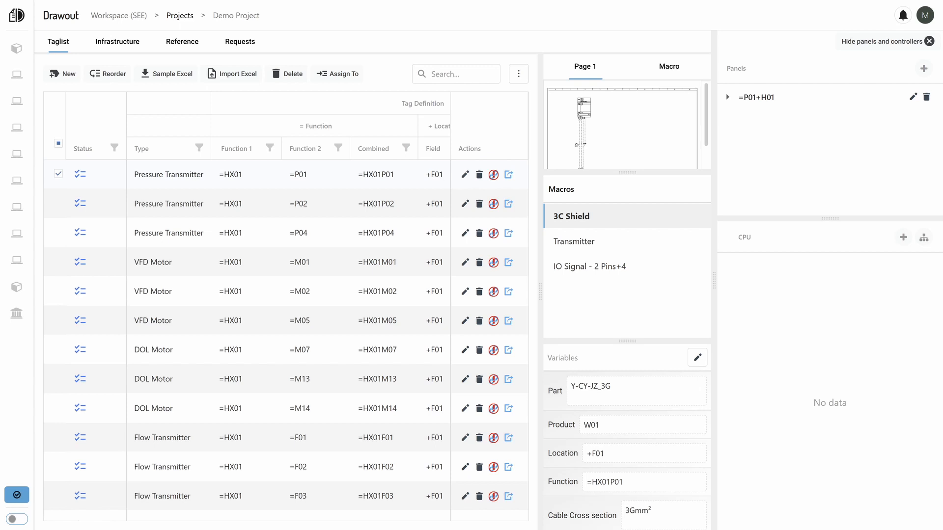
# Hide the panels and controllers, enlarge the drawing preview and examine the drawing and macros of Pressure Transmitter =HX01P01.
pyautogui.click(930, 41)
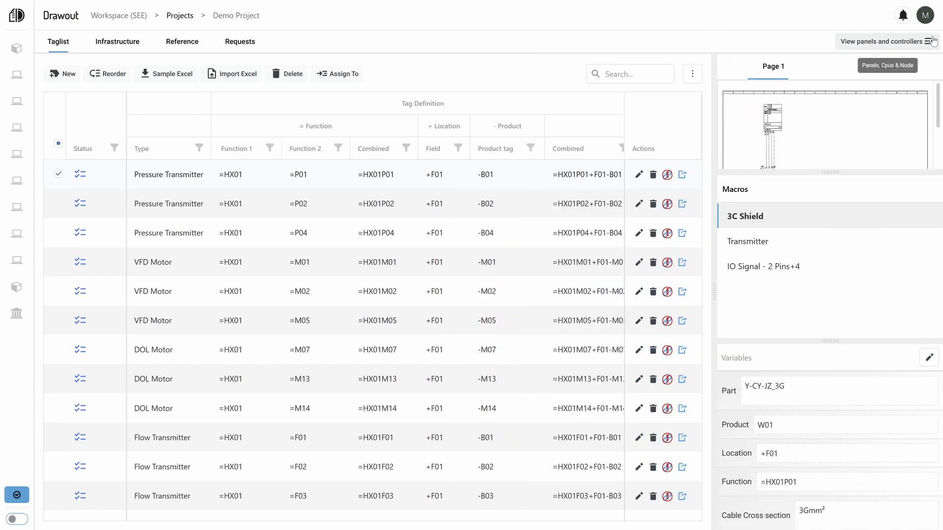
pyautogui.moveTo(829, 173); pyautogui.dragTo(829, 195)
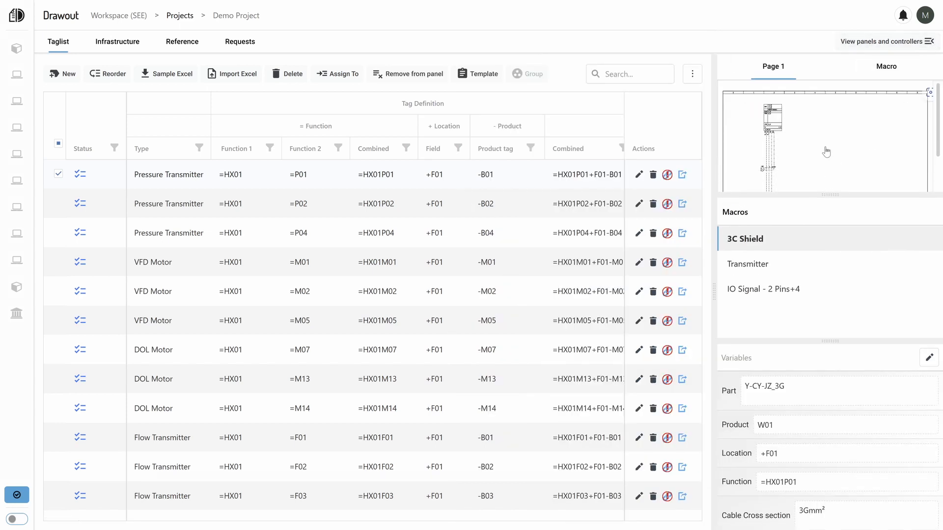
pyautogui.click(826, 152)
pyautogui.click(825, 146)
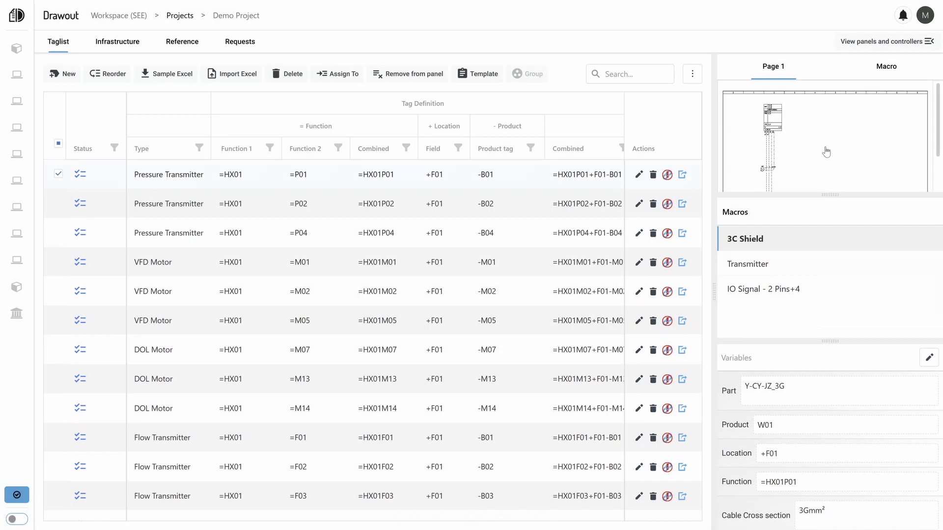
pyautogui.click(760, 265)
pyautogui.click(761, 289)
pyautogui.click(772, 313)
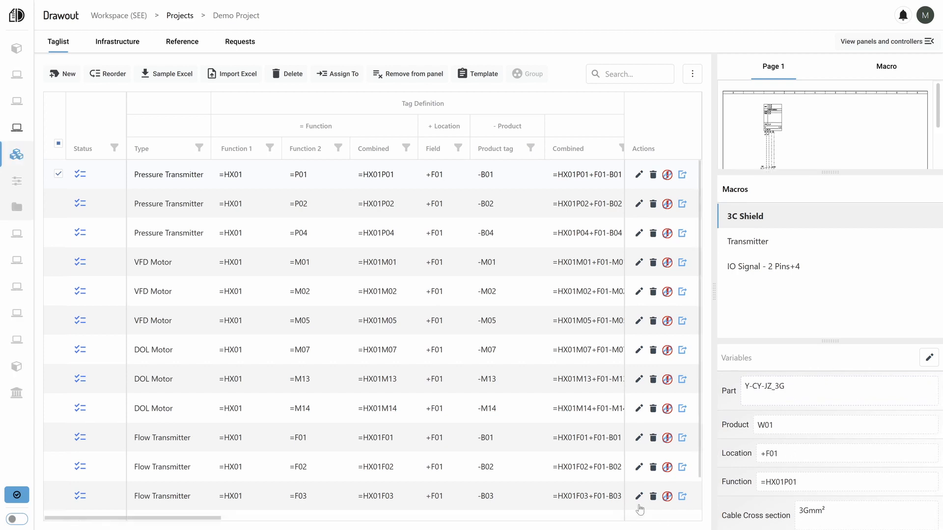
# Import the Infra Excel file into the project's Infrastructure list.
pyautogui.click(118, 46)
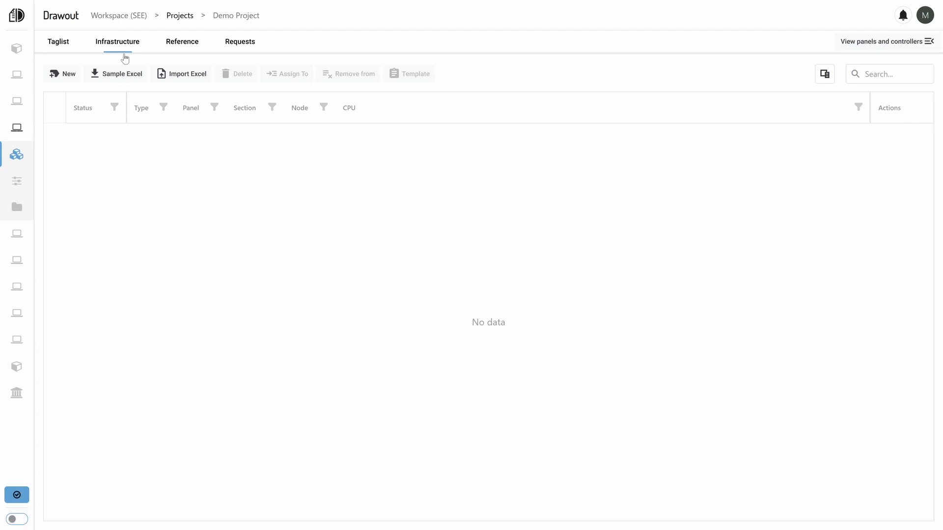
pyautogui.click(180, 74)
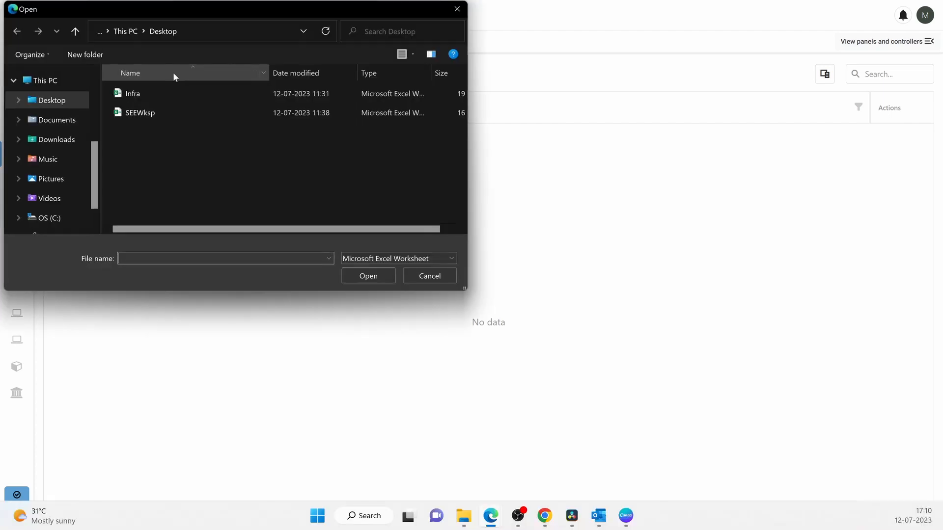
pyautogui.click(143, 93)
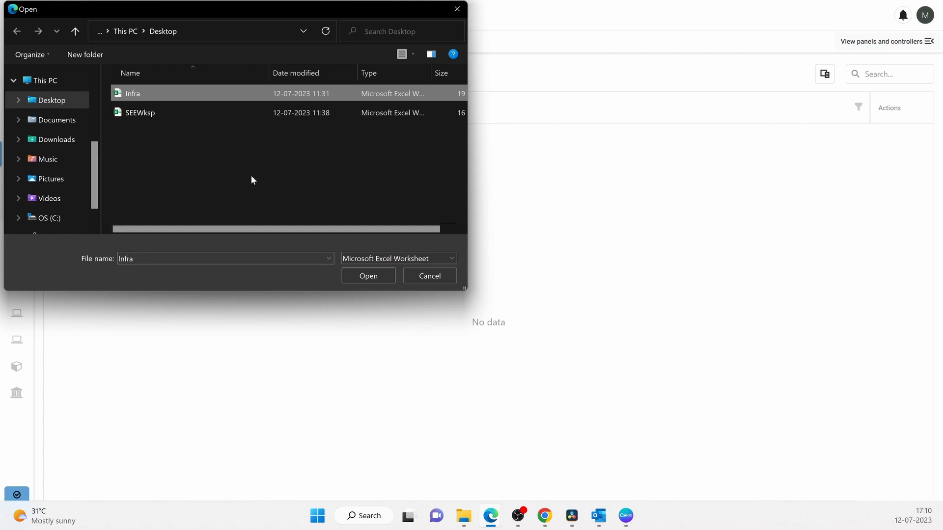
pyautogui.click(367, 277)
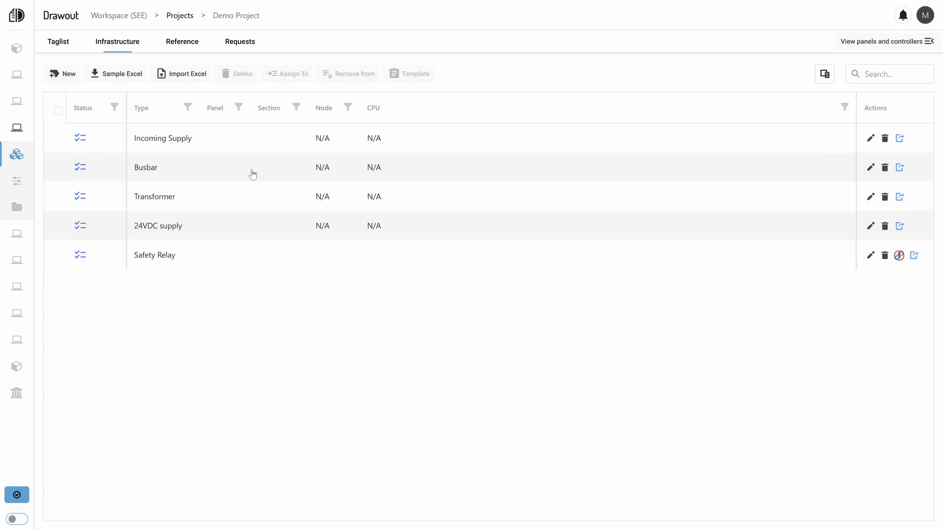
# Inspect the enlarged page 1 drawing of the Incoming Supply component and close it.
pyautogui.click(211, 139)
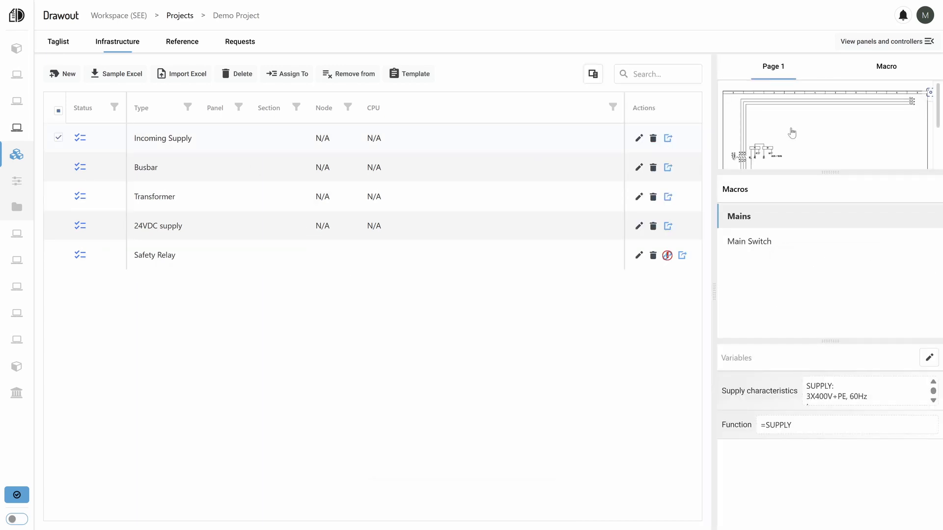
pyautogui.click(791, 133)
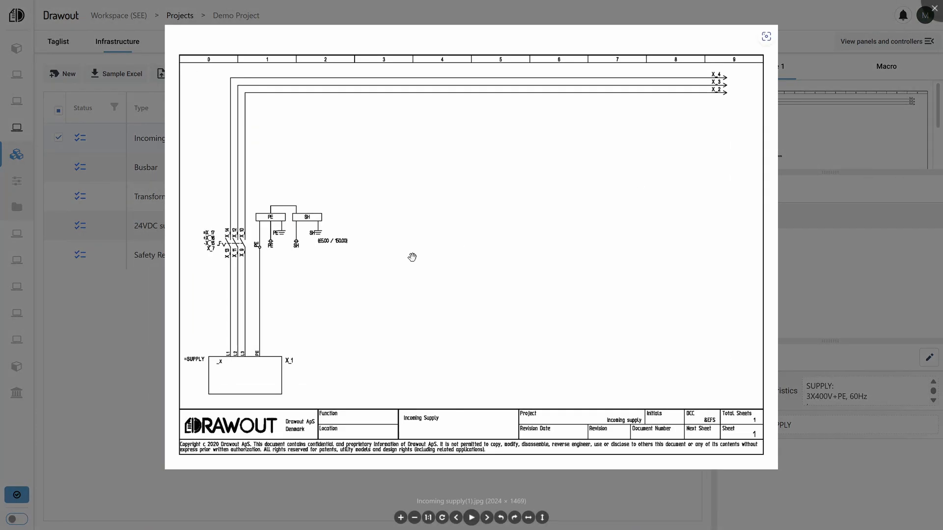
pyautogui.click(136, 341)
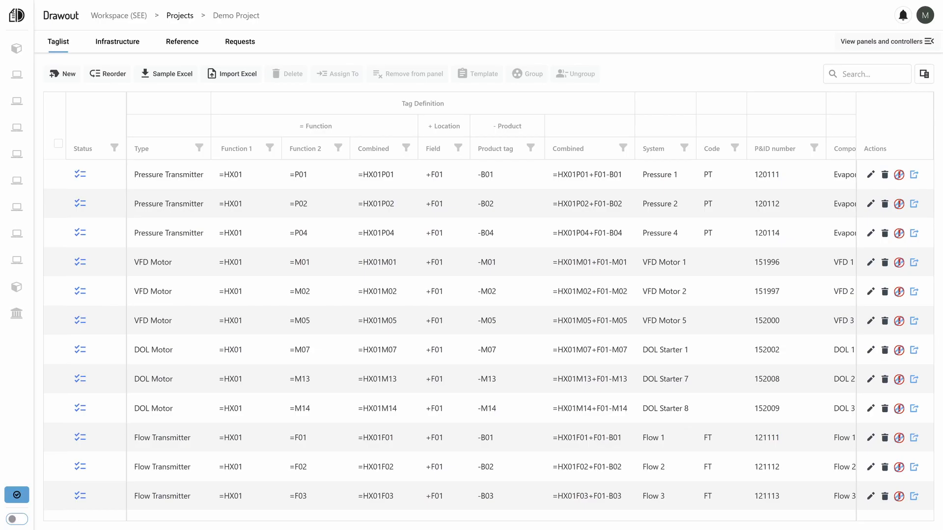
# Show the panels and controllers, examine the new CPU form with its advanced options, and close it without saving.
pyautogui.click(899, 43)
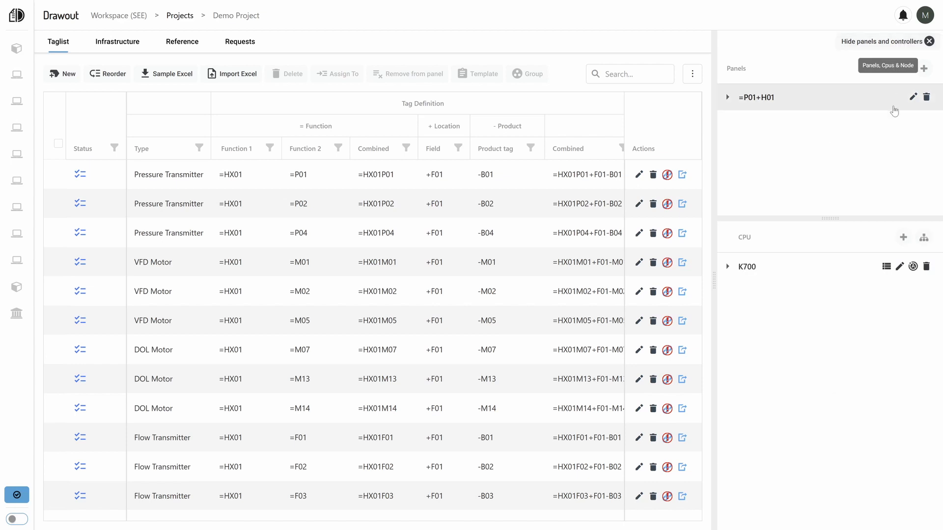
pyautogui.click(904, 238)
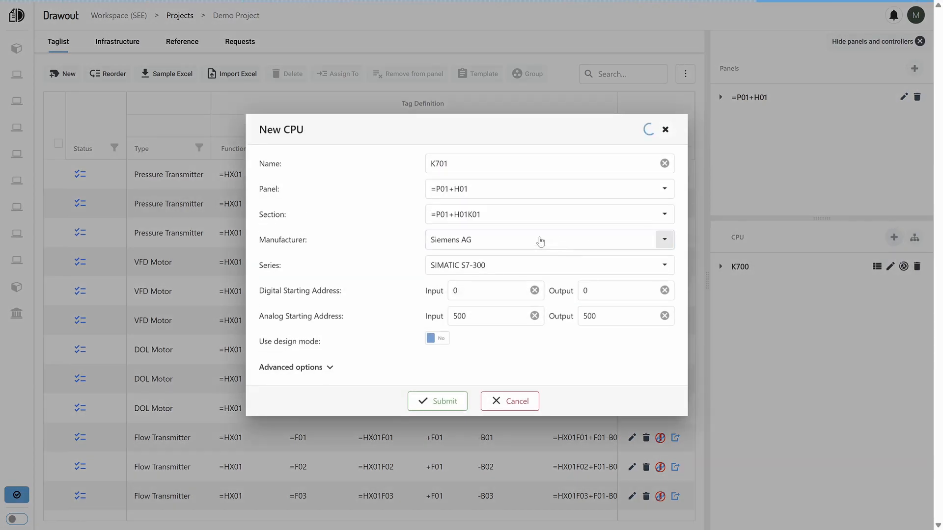
pyautogui.click(315, 367)
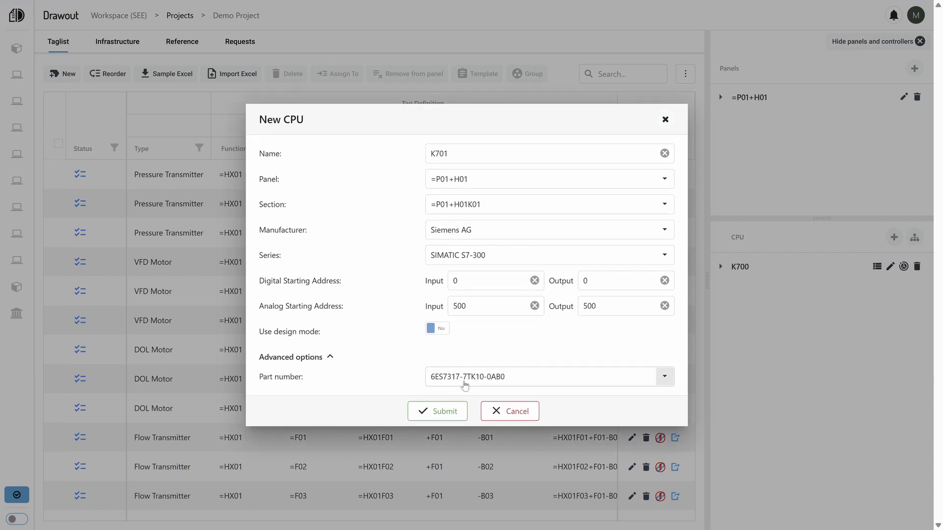
pyautogui.click(510, 419)
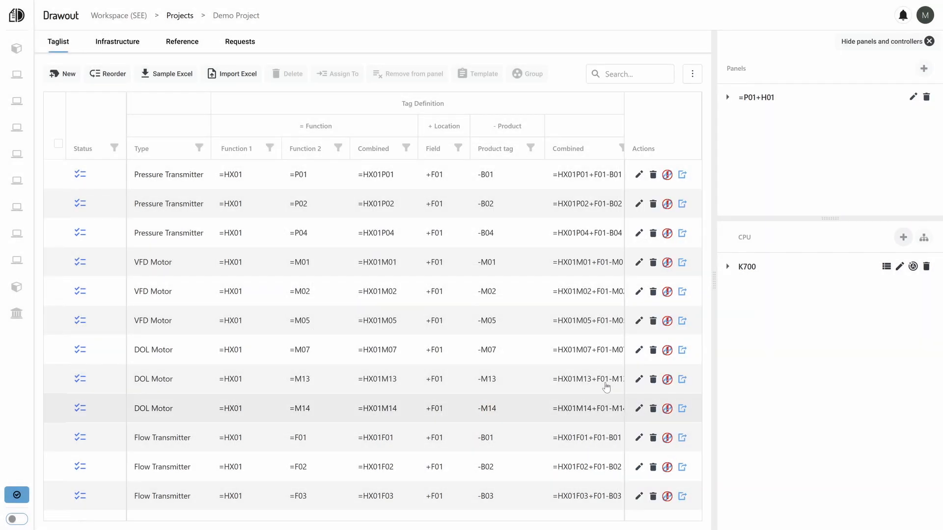
# Add node K100 under CPU K700 in section =P01+H01K01 with manufacturer Siemens AG and series SIMATIC ET 200SP, reviewing its advanced options before submitting.
pyautogui.click(924, 239)
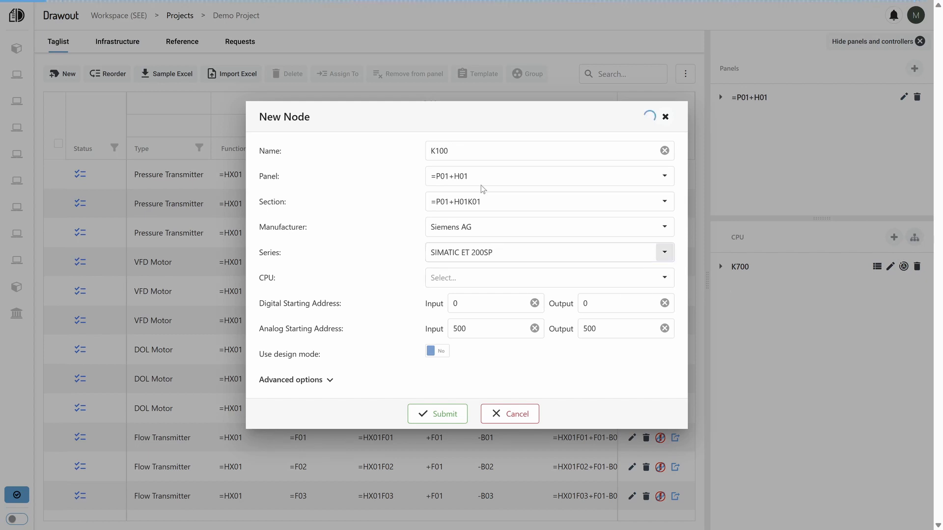
pyautogui.click(464, 281)
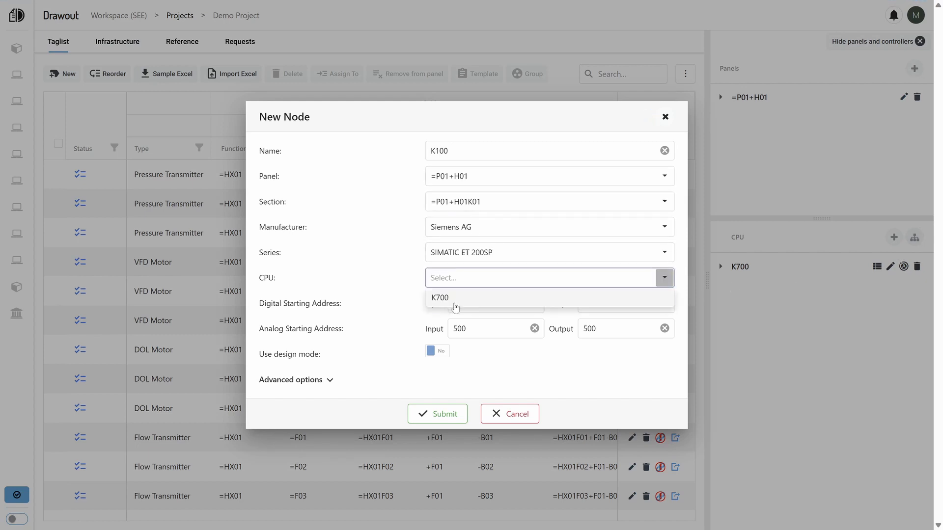
pyautogui.click(455, 300)
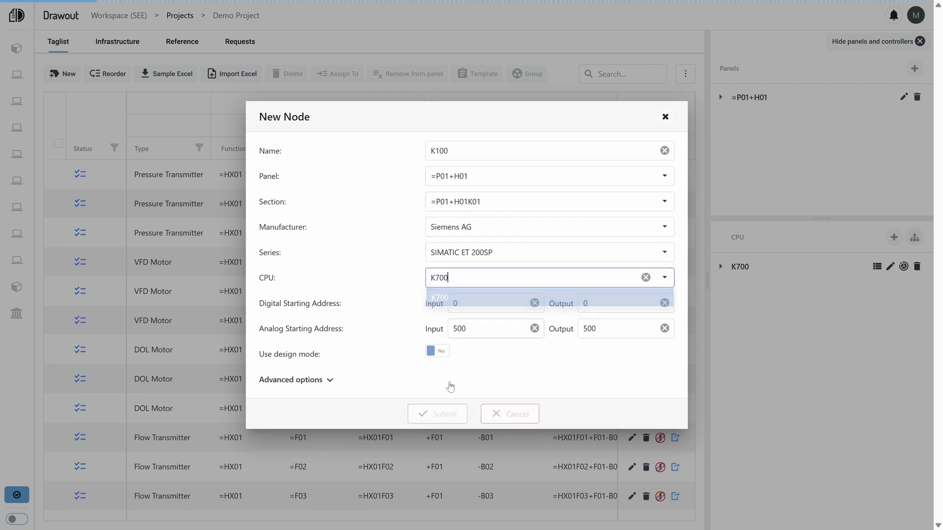
pyautogui.click(330, 380)
pyautogui.scroll(-2, 485, 391)
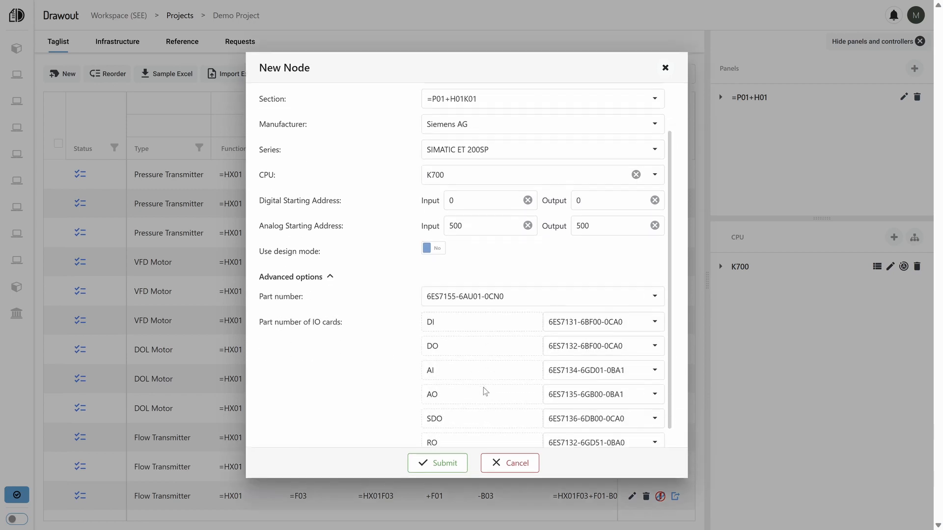
pyautogui.scroll(-1, 485, 392)
pyautogui.scroll(3, 479, 392)
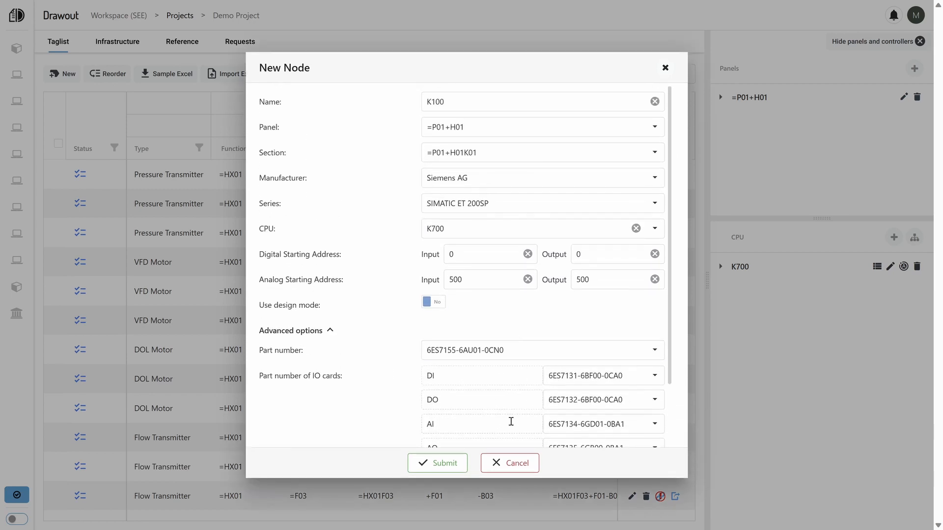
pyautogui.scroll(-2, 511, 421)
pyautogui.click(450, 465)
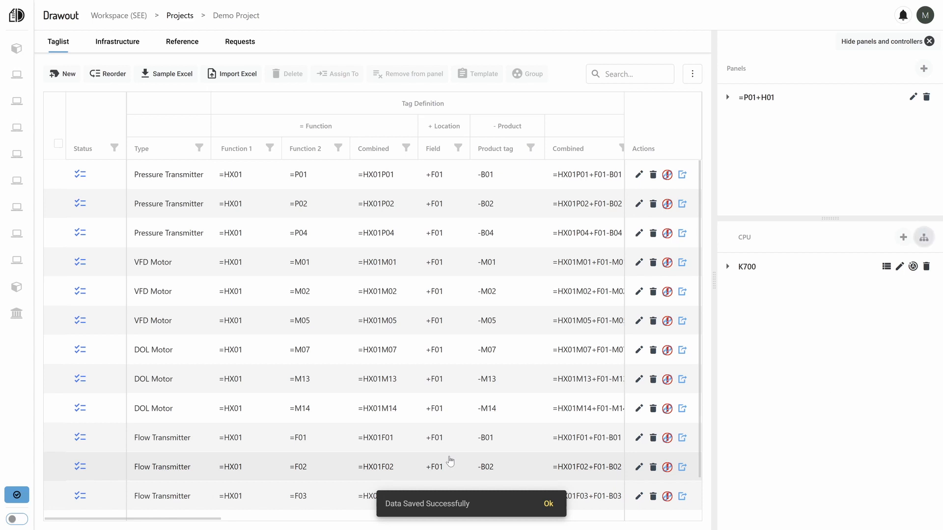
pyautogui.click(726, 268)
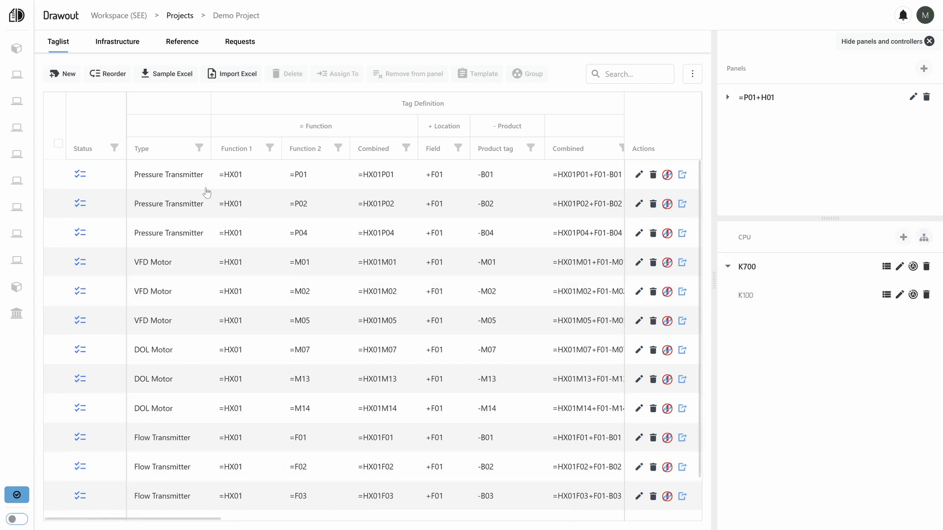
# Assign the Pressure Transmitter =HX01P01 to node K100.
pyautogui.click(58, 175)
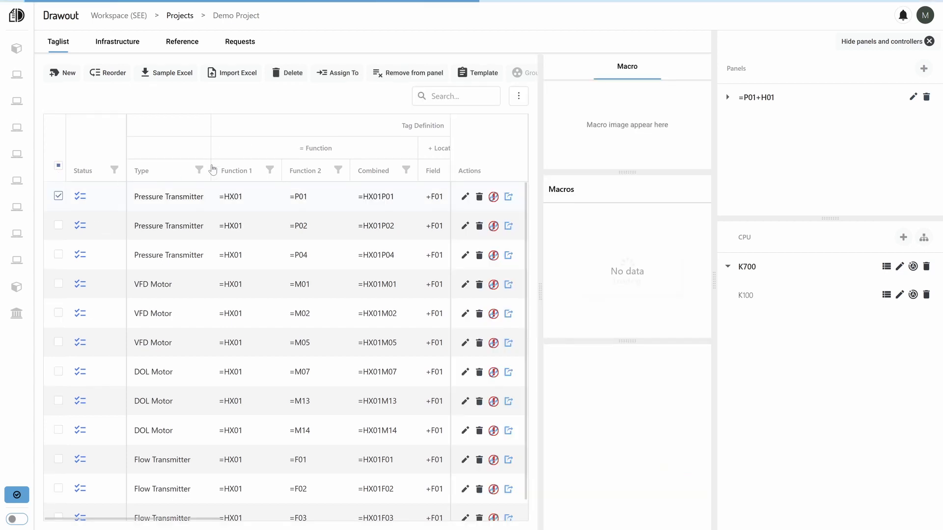
pyautogui.click(349, 76)
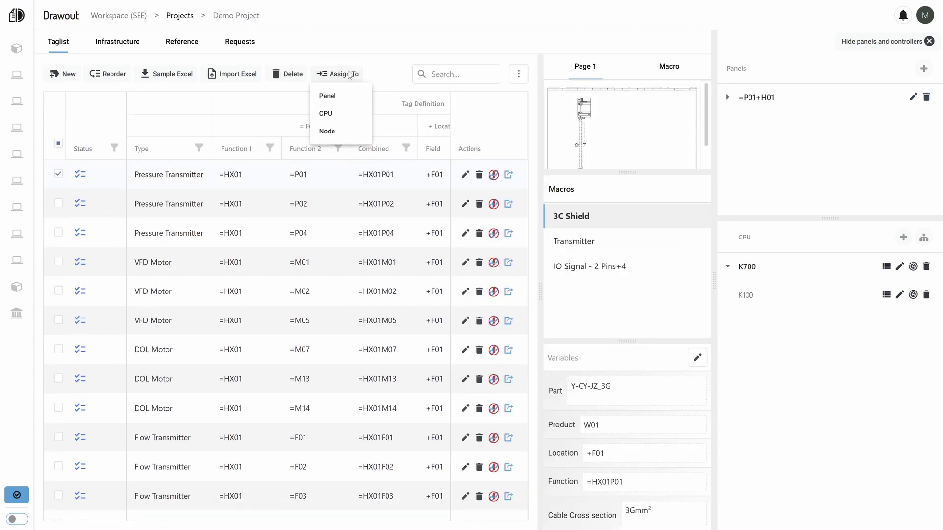
pyautogui.click(328, 132)
pyautogui.click(467, 265)
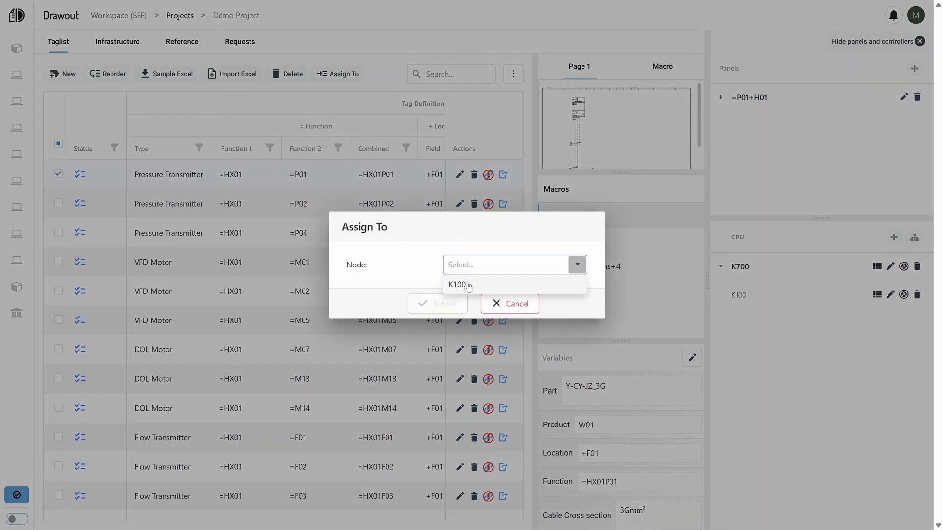
pyautogui.click(458, 281)
pyautogui.click(453, 307)
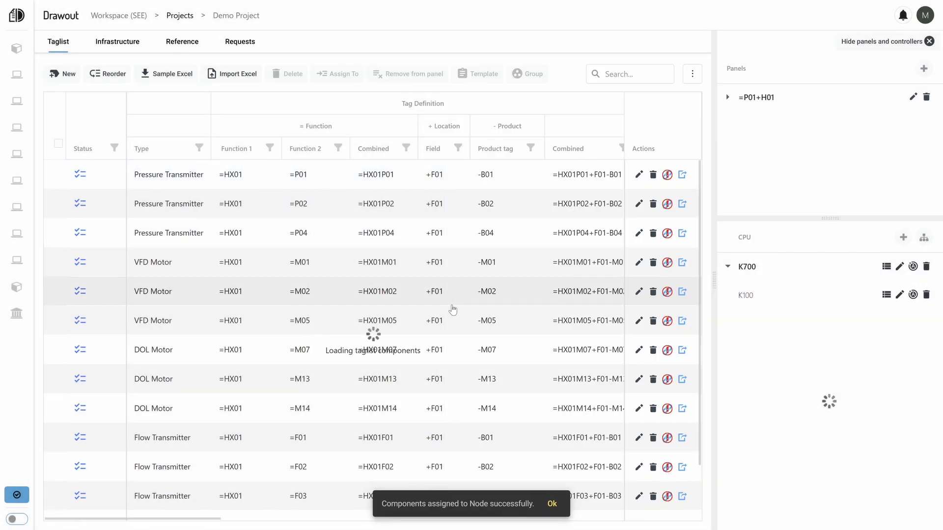
# Review the hardware configuration and IO address list of node K100, and export all its addresses.
pyautogui.click(886, 294)
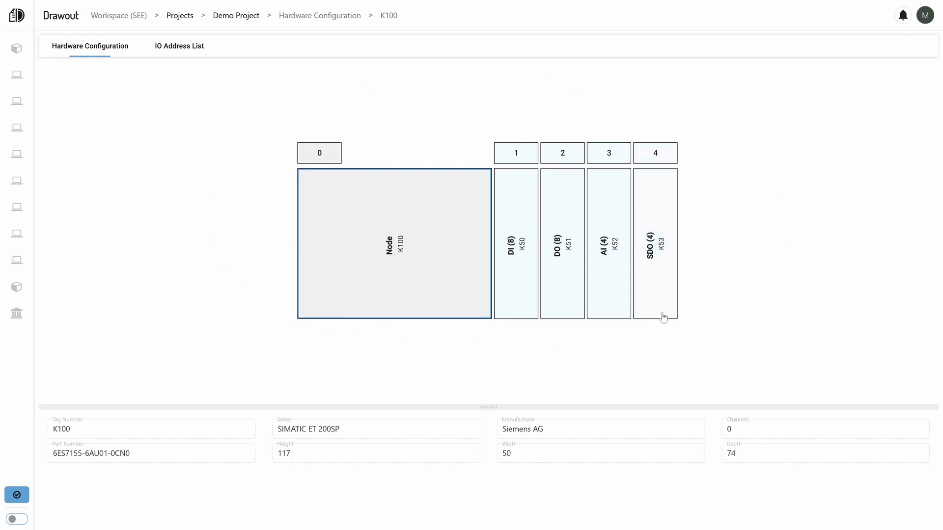
pyautogui.click(194, 53)
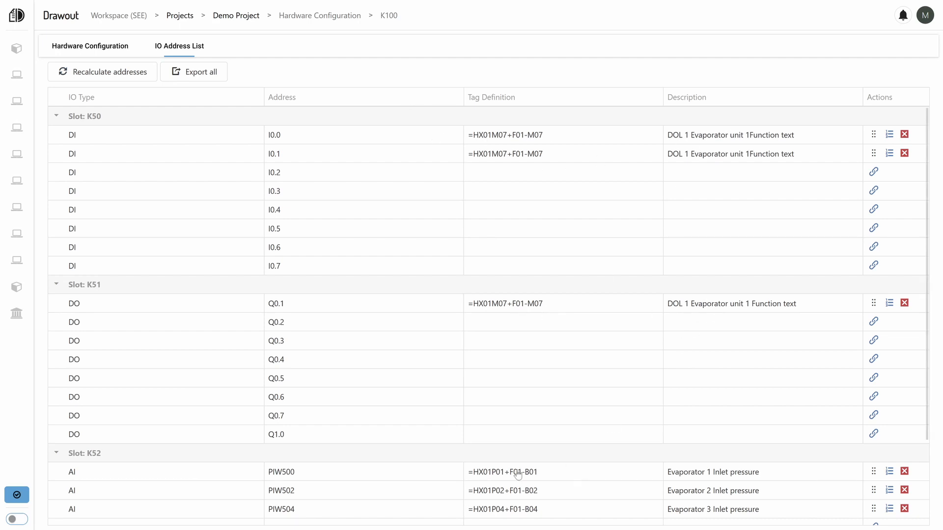
pyautogui.scroll(-2, 558, 398)
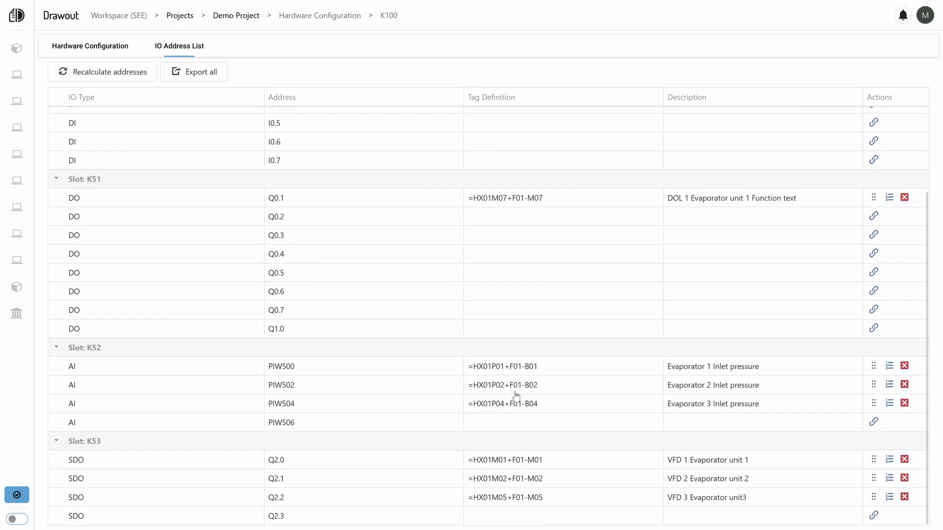
pyautogui.scroll(2, 511, 396)
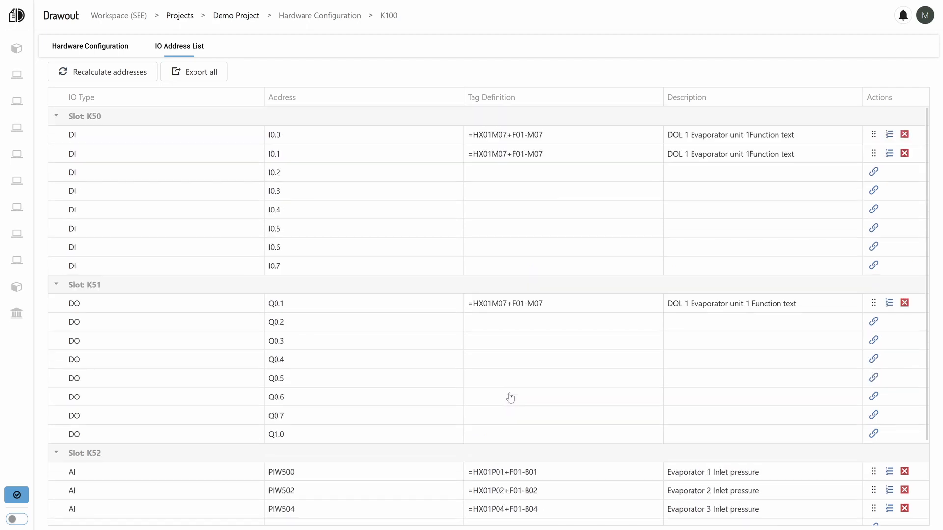
pyautogui.click(207, 74)
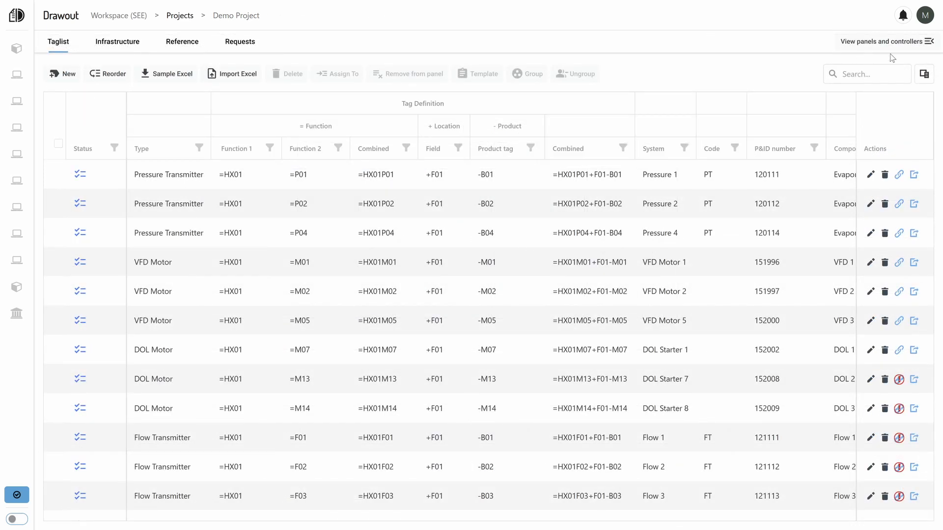
# Add a DI digital input module with accessory 6ES7193-6BP40-0DA1 to slot 4 of node K101's hardware configuration.
pyautogui.click(928, 41)
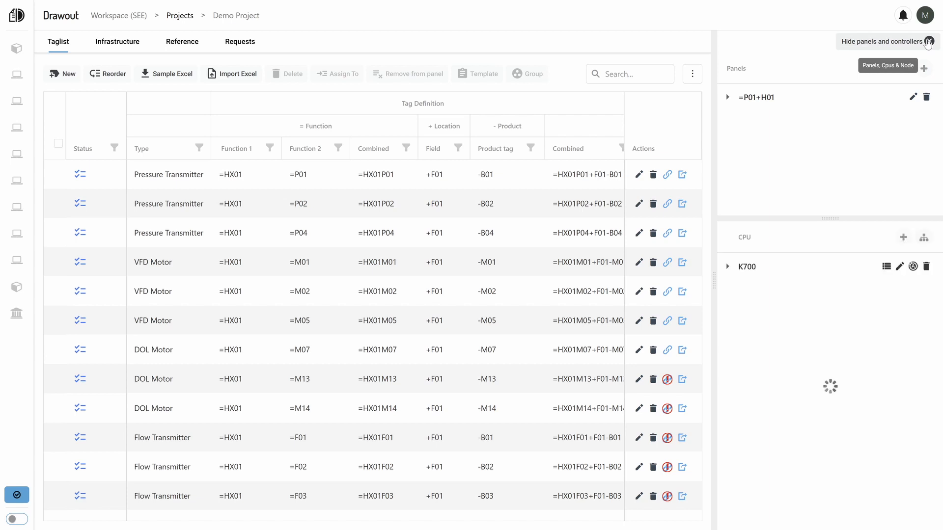
pyautogui.click(727, 268)
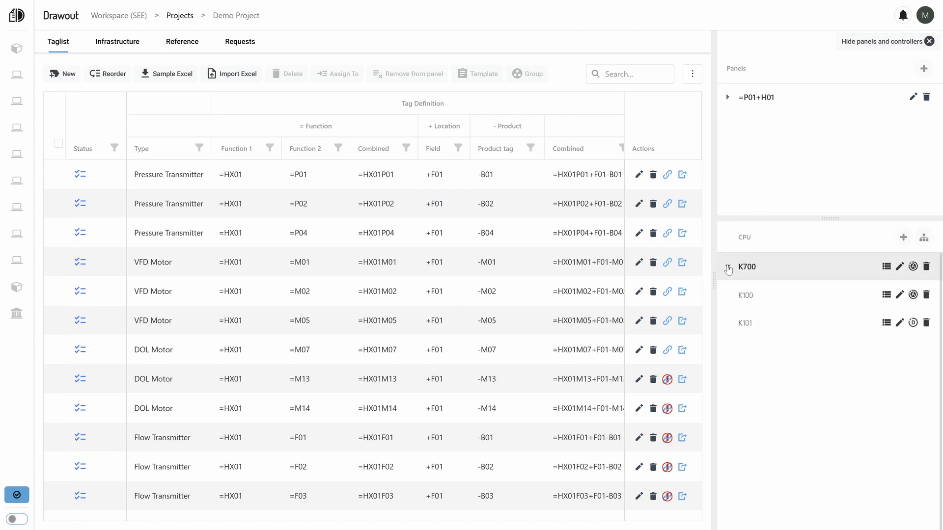
pyautogui.click(885, 324)
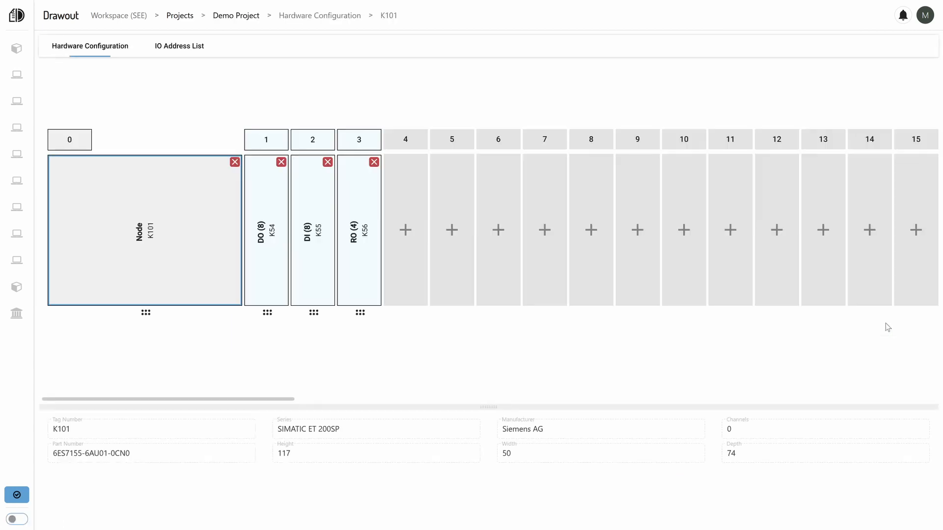
pyautogui.click(406, 243)
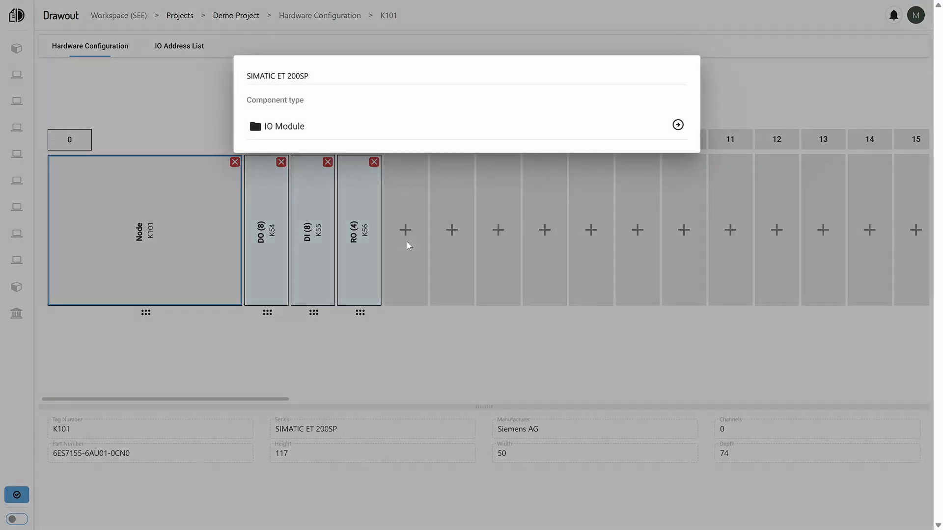
pyautogui.click(345, 132)
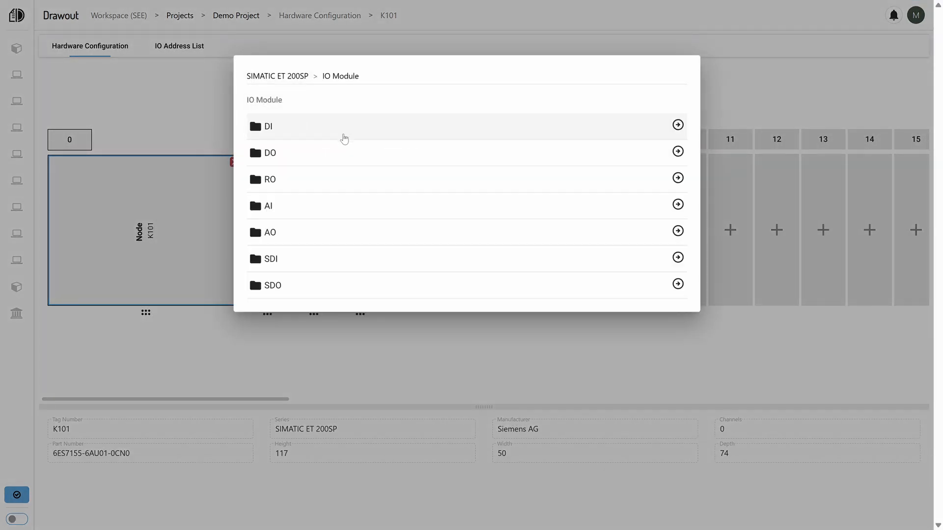
pyautogui.click(338, 131)
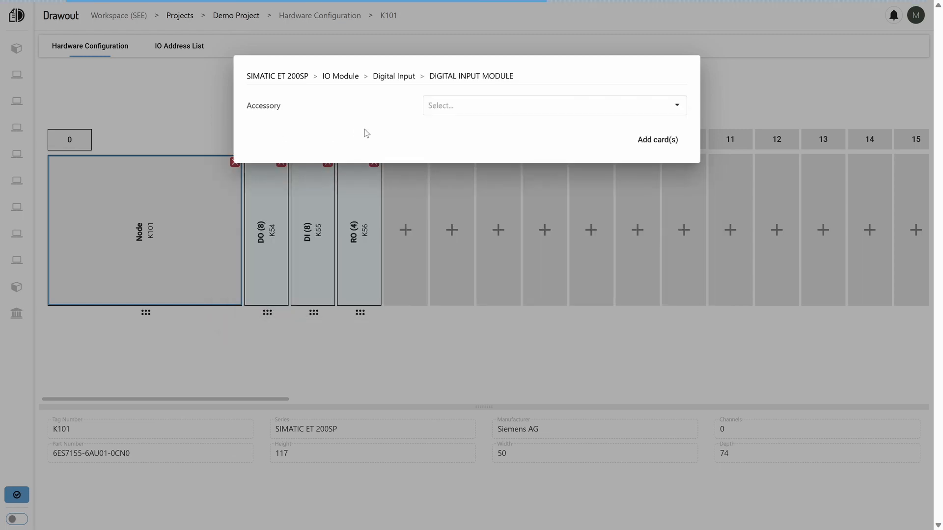
pyautogui.click(465, 111)
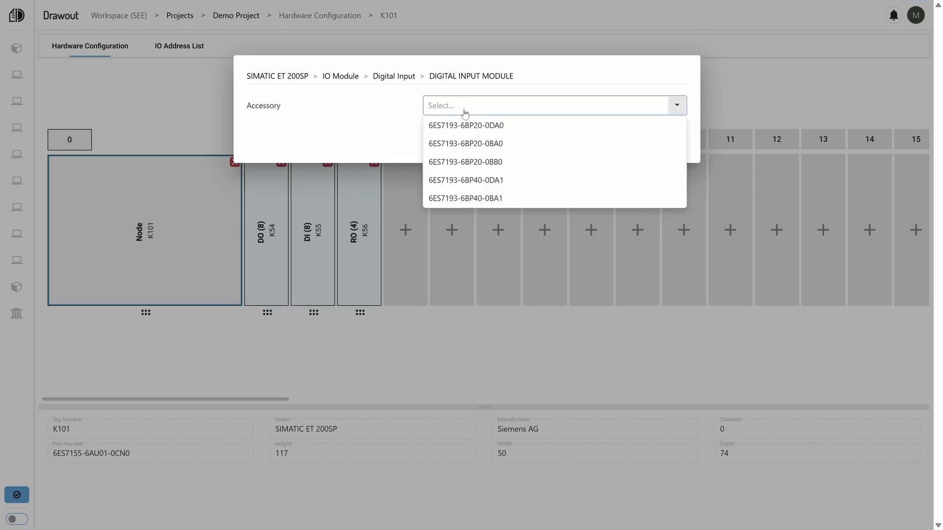
pyautogui.click(478, 180)
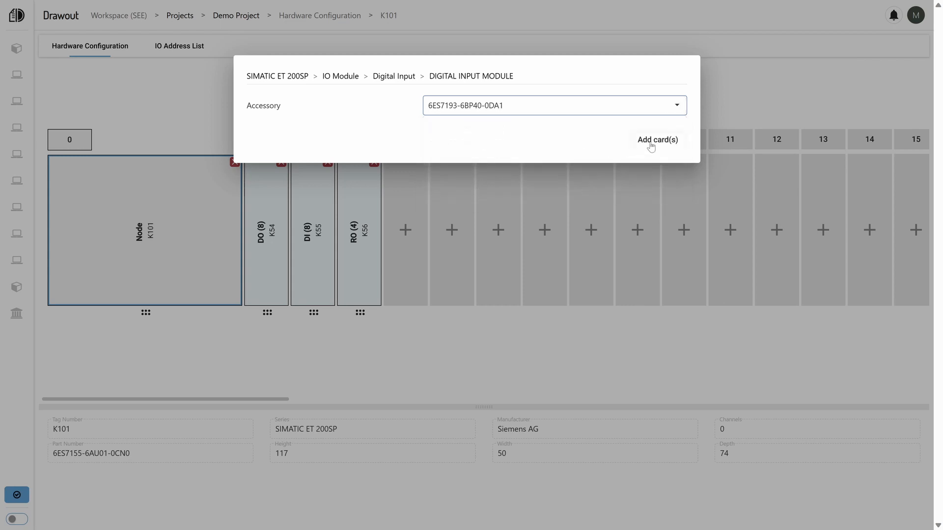
pyautogui.click(650, 143)
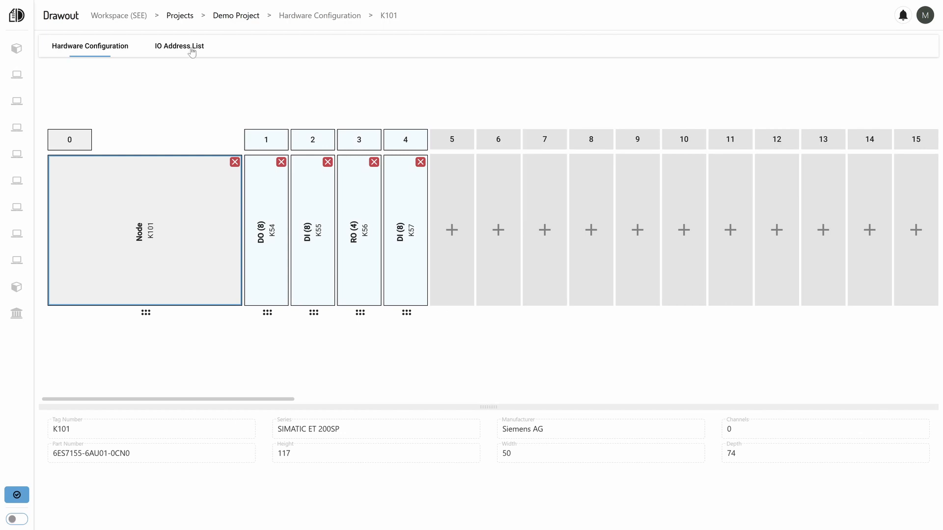
# Assign the DO socket of DOL Motor =HX01M13+F01-M13 to address Q8.1 in node K101's IO address list.
pyautogui.click(193, 50)
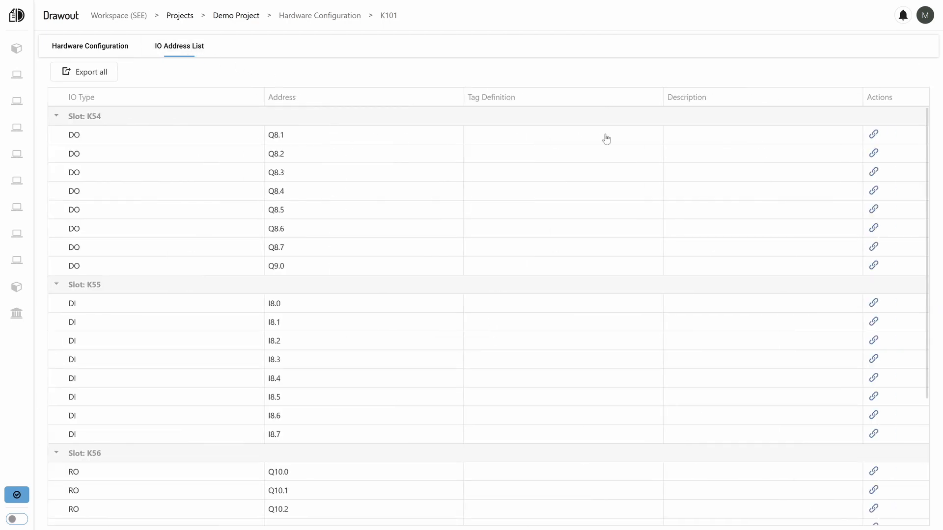
pyautogui.click(874, 134)
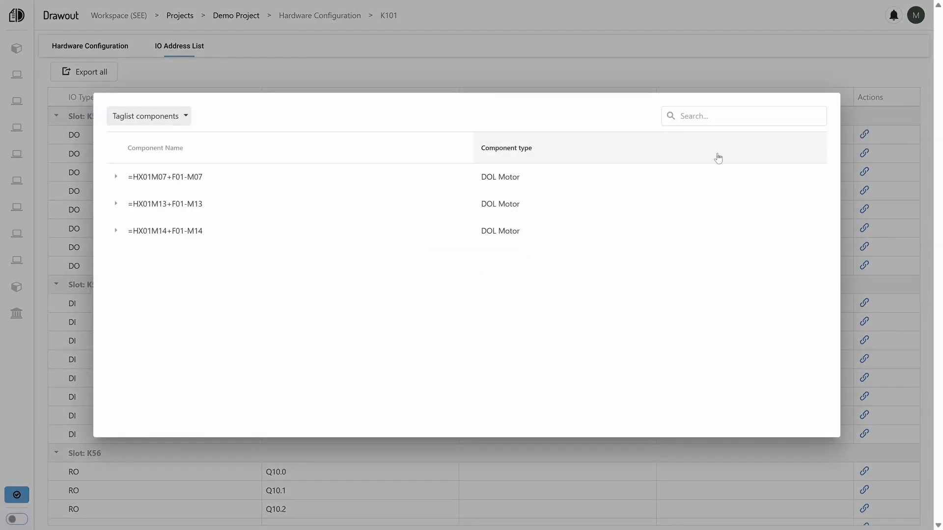
pyautogui.click(116, 204)
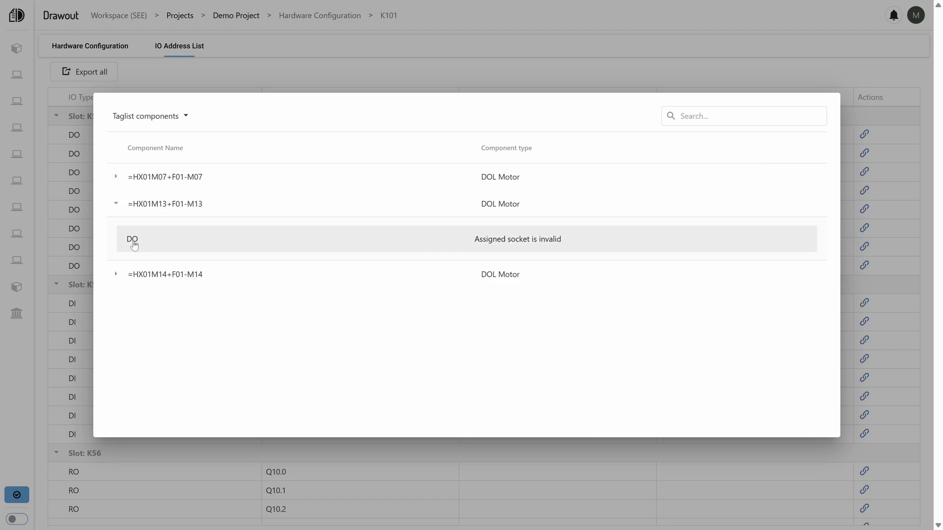
pyautogui.click(134, 245)
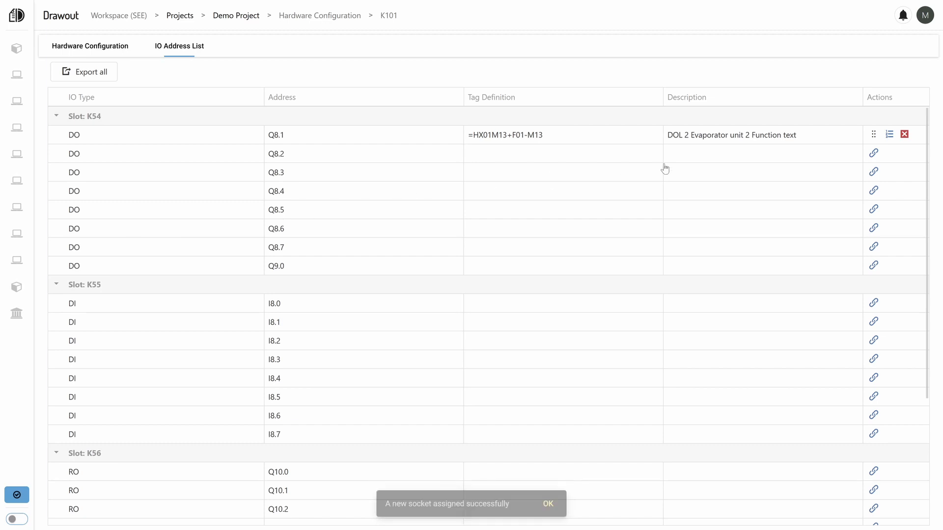
pyautogui.click(105, 47)
# From the Demo Project taglist, assign the second DI socket of DOL Motor =HX01M13 to address I8.0 on node K101.
pyautogui.click(231, 21)
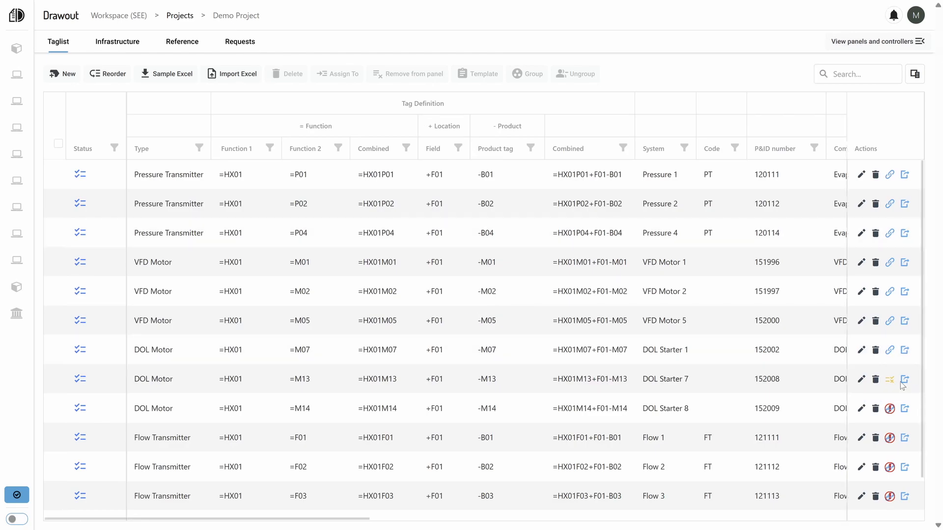
pyautogui.click(899, 381)
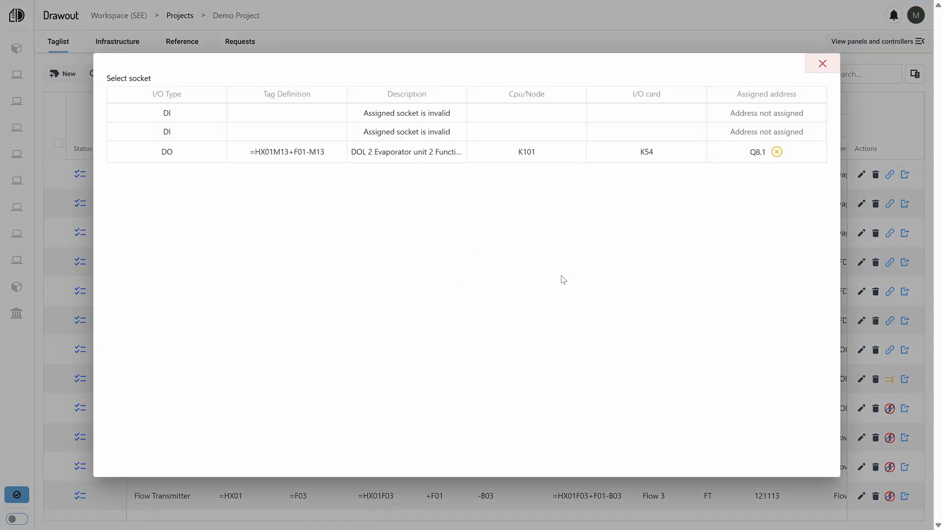
pyautogui.click(169, 132)
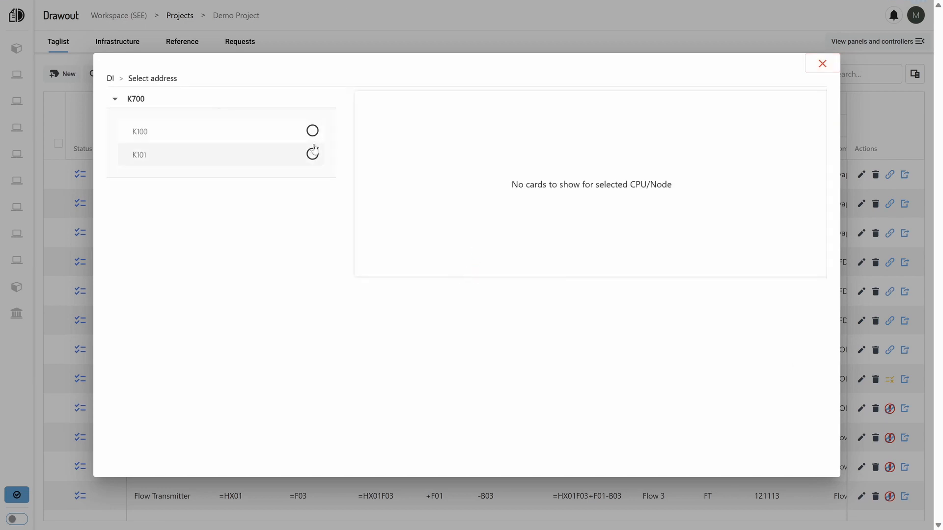
pyautogui.click(313, 153)
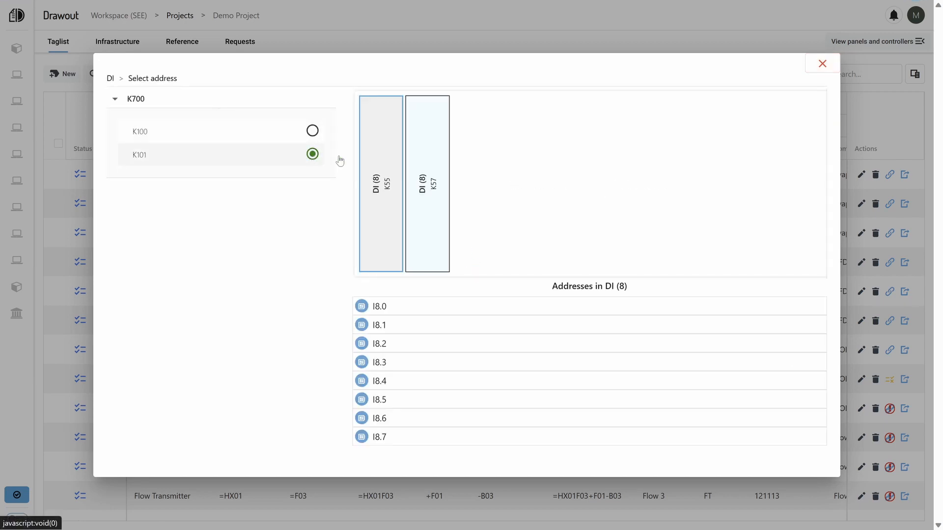
pyautogui.click(373, 312)
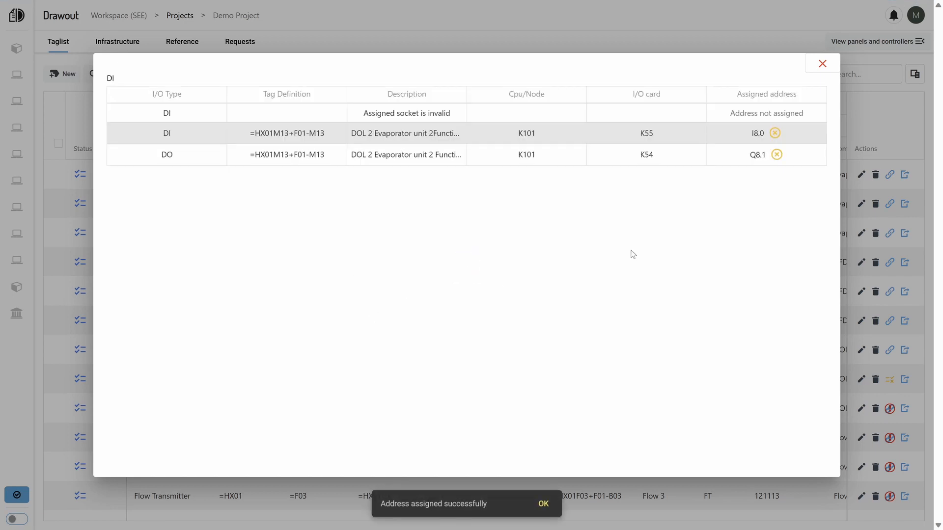
pyautogui.click(822, 63)
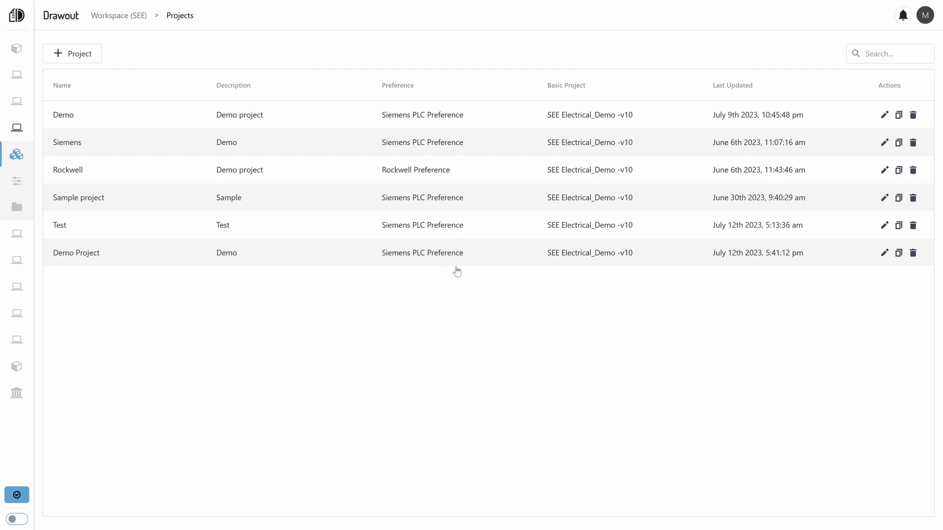
# Open Siemens PLC Preference and review its general configurations and the preferred manufacturers and series for each component.
pyautogui.click(15, 176)
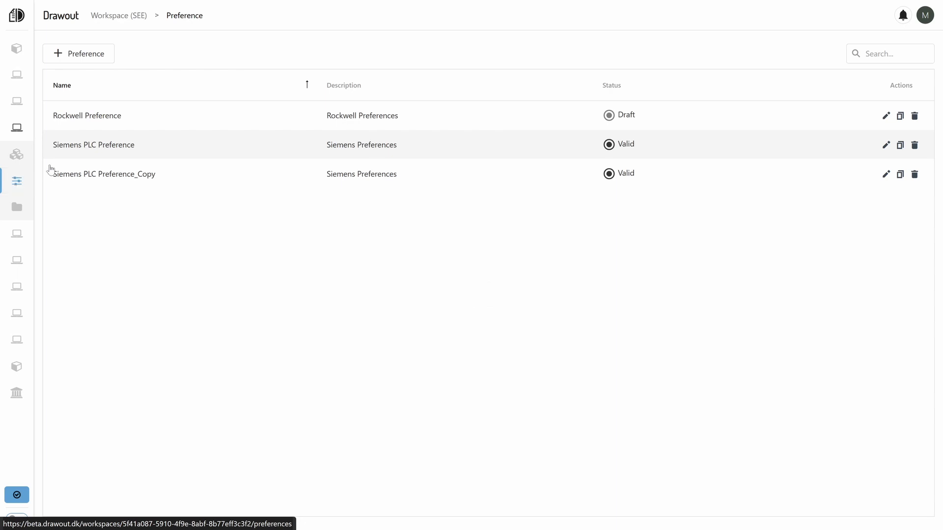
pyautogui.click(170, 150)
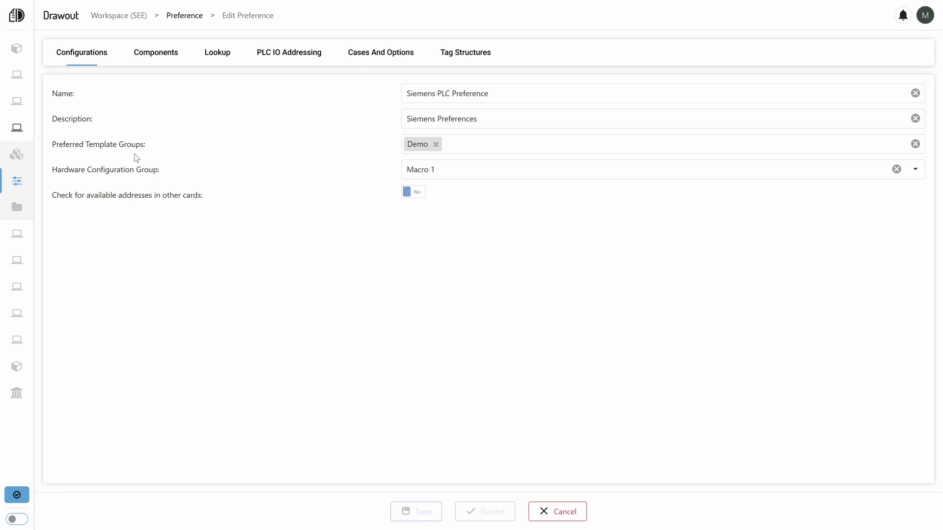
pyautogui.click(166, 59)
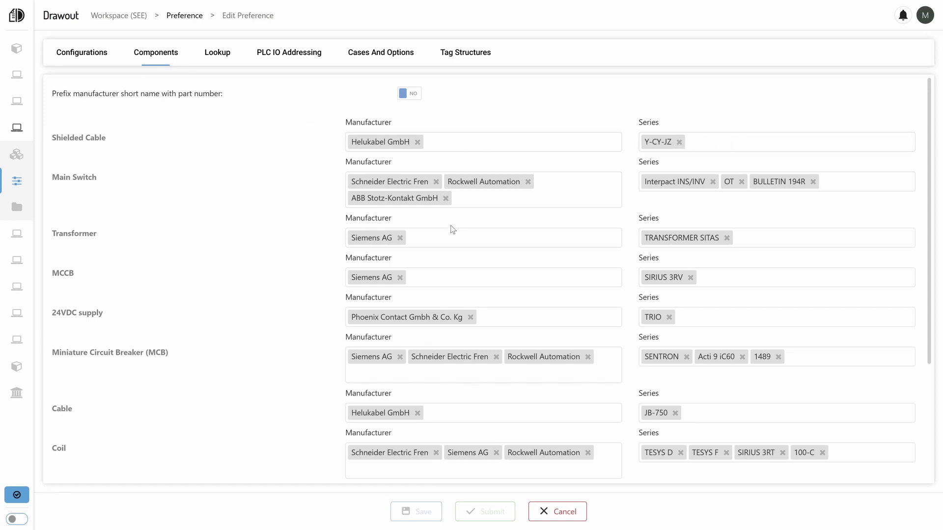
pyautogui.scroll(-3, 452, 229)
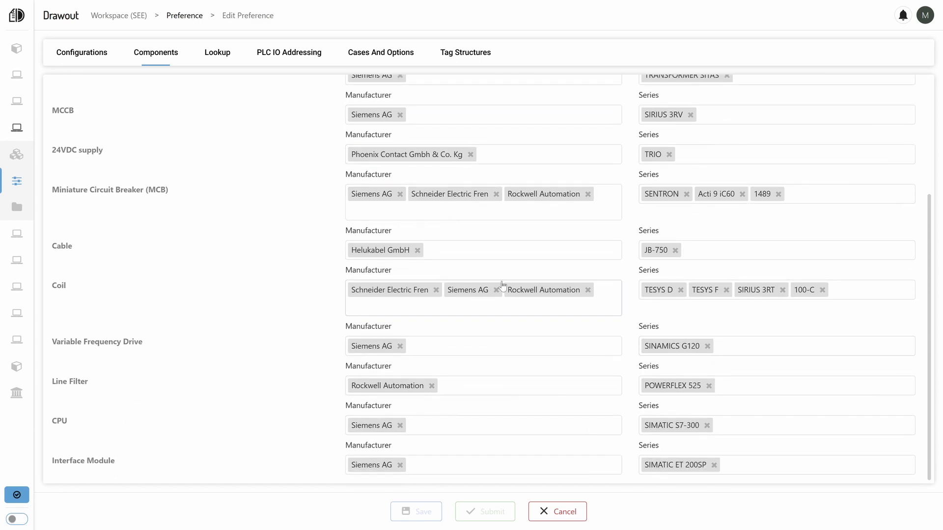
# Examine the 24VDC PS lookup's parts and its power supply output current options, leaving the preference without changes.
pyautogui.click(221, 56)
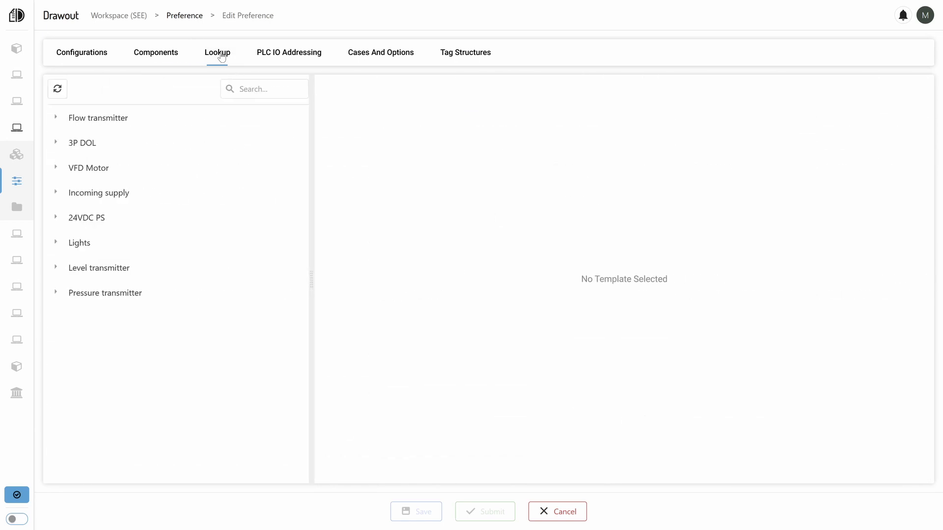
pyautogui.click(90, 221)
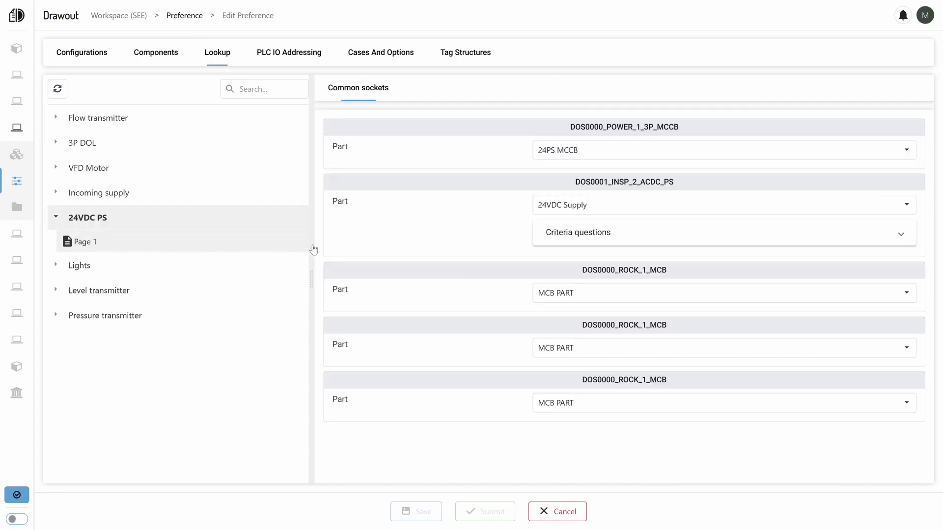
pyautogui.click(590, 236)
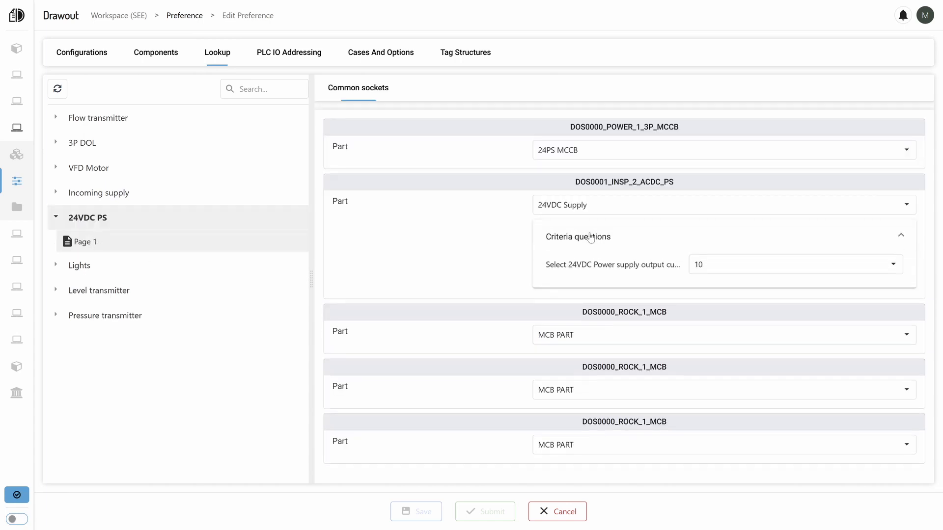
pyautogui.click(709, 271)
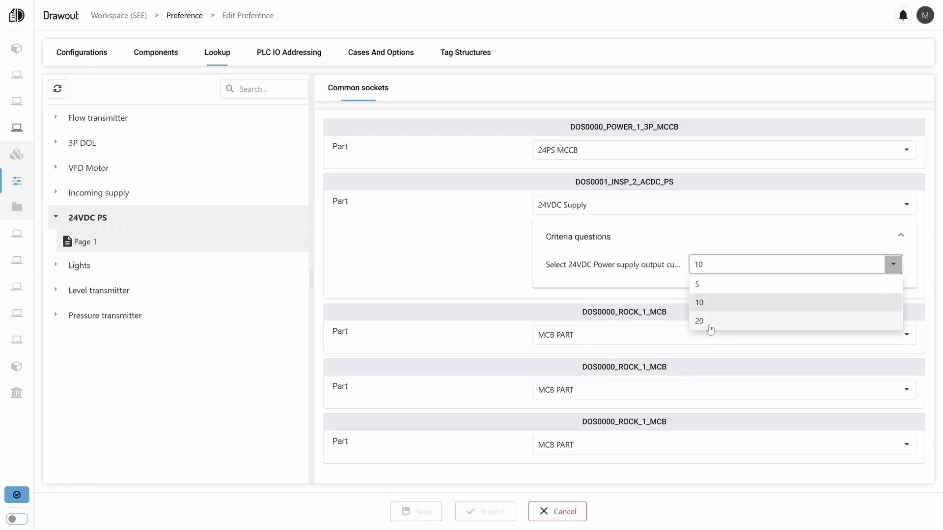
pyautogui.click(474, 256)
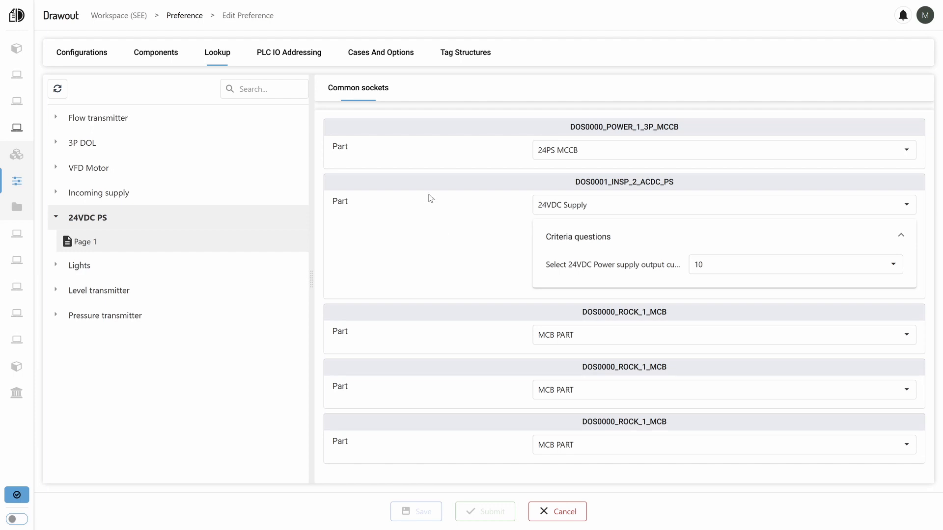
pyautogui.click(178, 18)
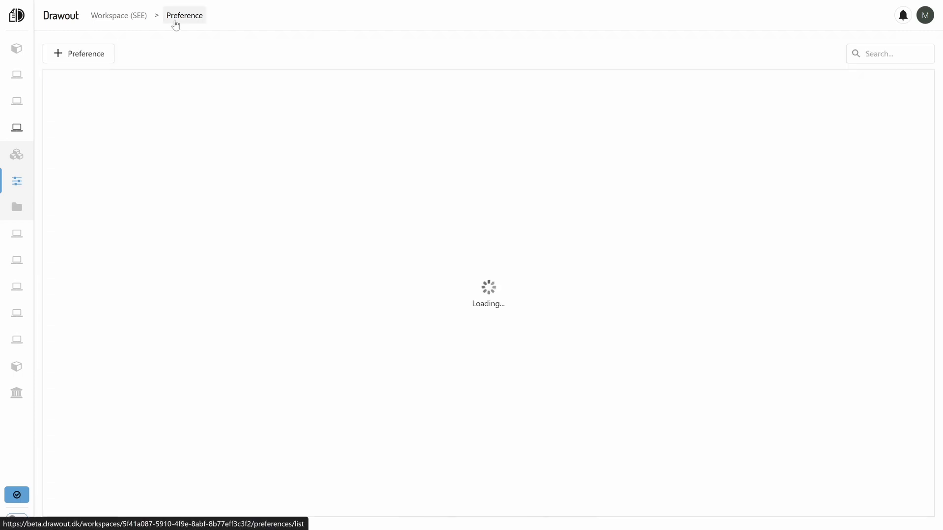
# Return to Demo Project's infrastructure and check the additional specs and part of the 24VDC supply's 24VDC Supply macro.
pyautogui.click(31, 159)
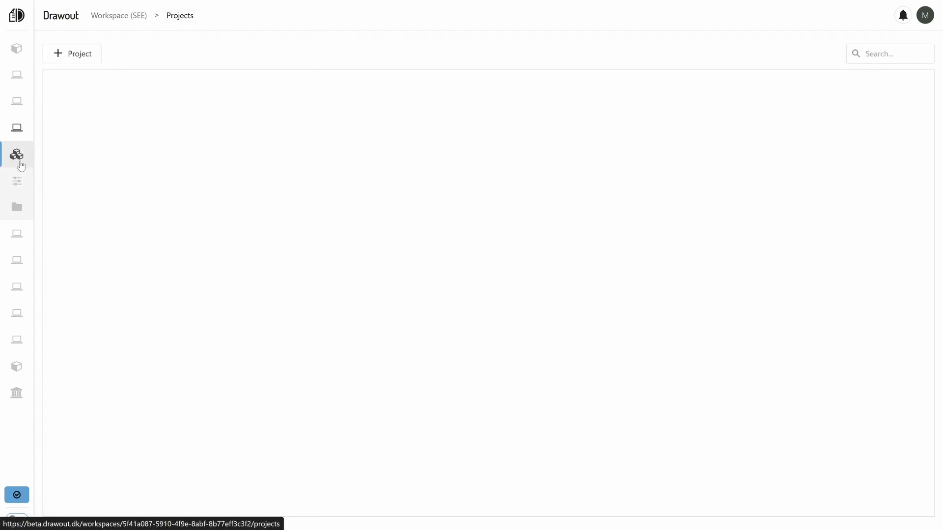
pyautogui.click(126, 260)
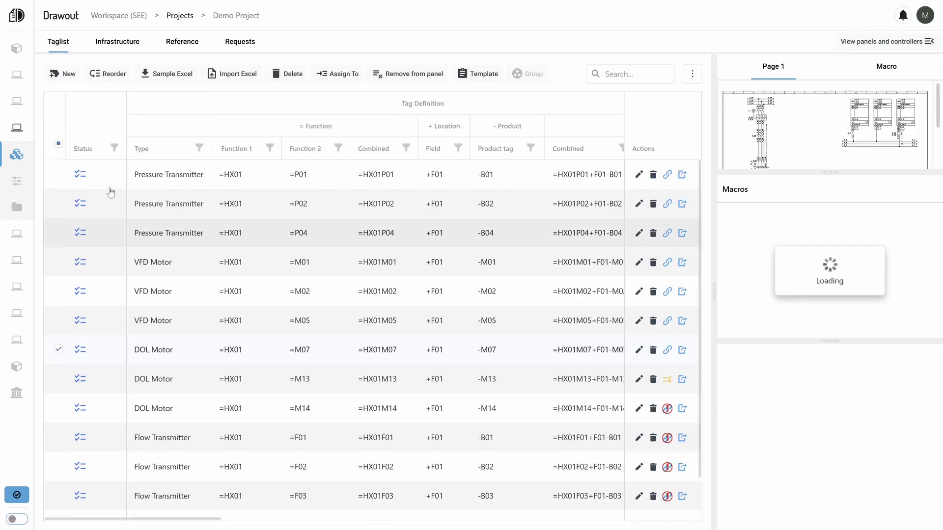
pyautogui.click(122, 43)
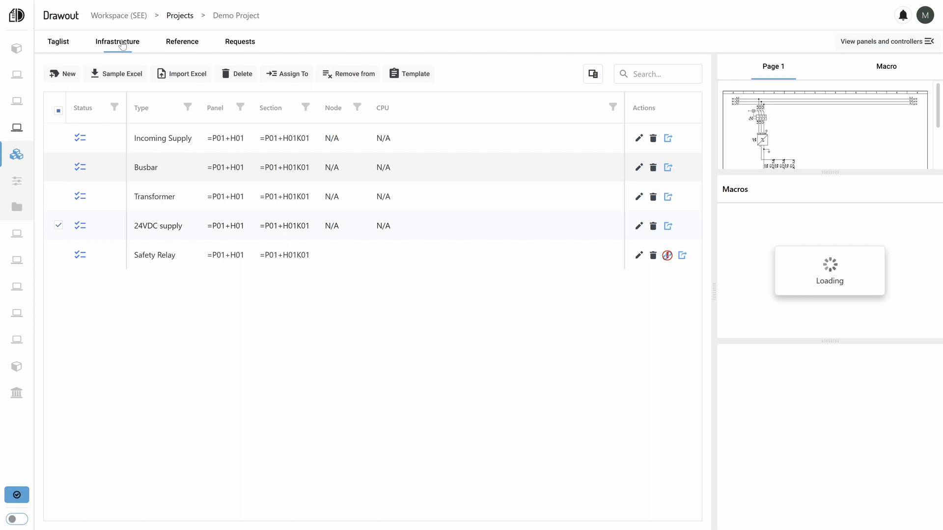
pyautogui.click(767, 248)
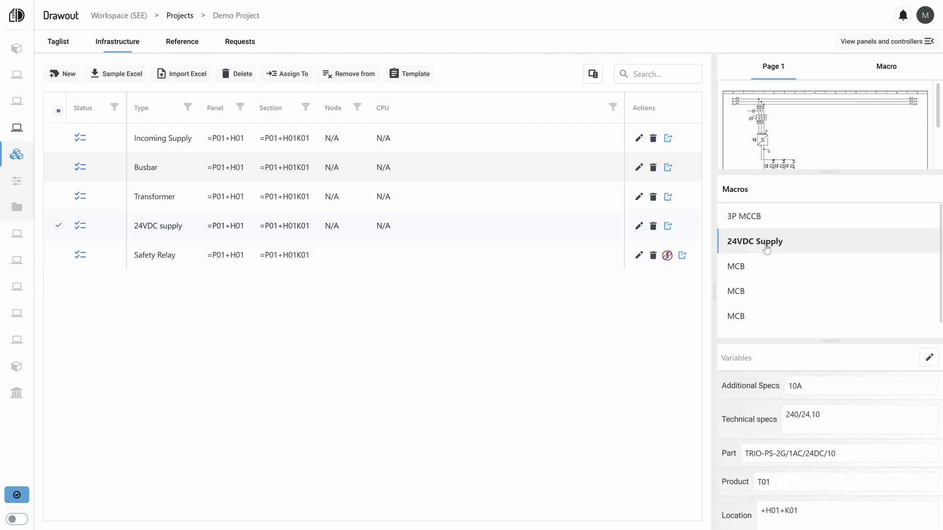
pyautogui.click(806, 386)
pyautogui.moveTo(806, 386); pyautogui.dragTo(787, 387)
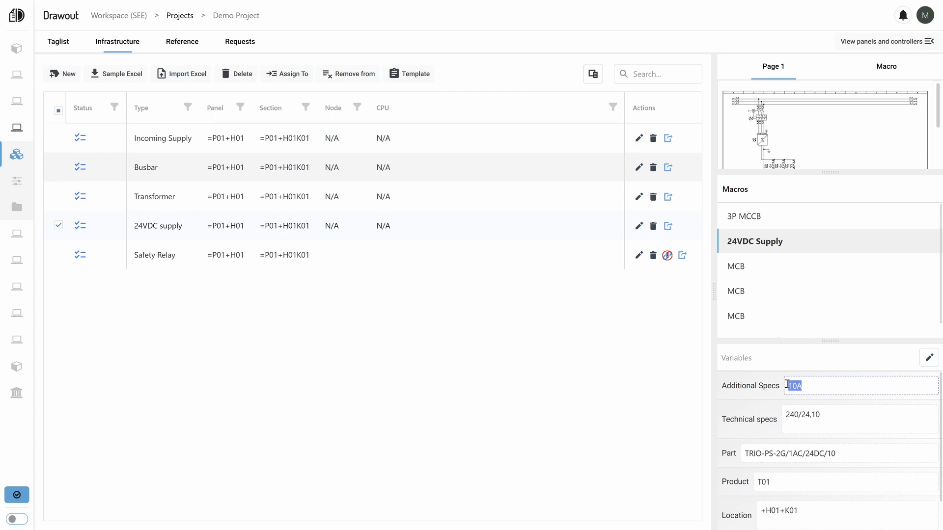
pyautogui.moveTo(844, 454); pyautogui.dragTo(736, 455)
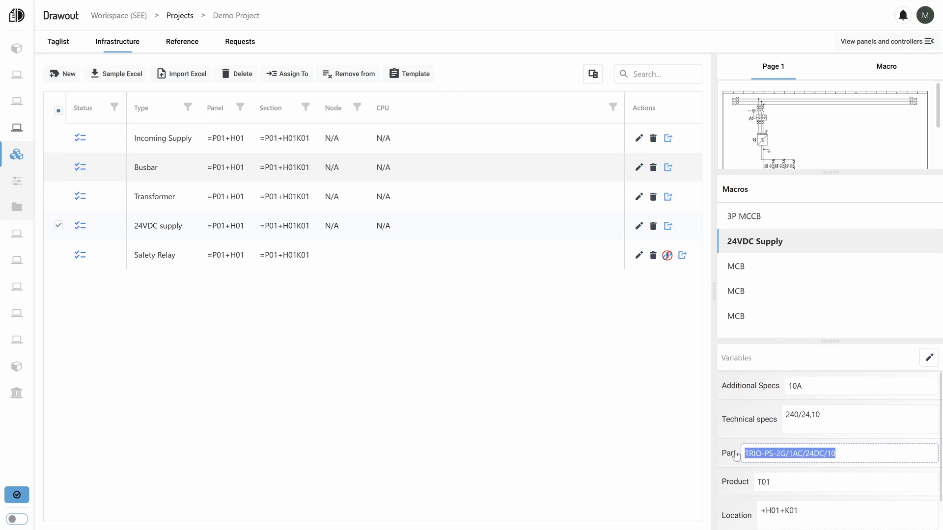
# From Demo Project's taglist, check the motor specs and the 3P MCCB part in the macros of DOL Motor =HX01M07.
pyautogui.click(589, 454)
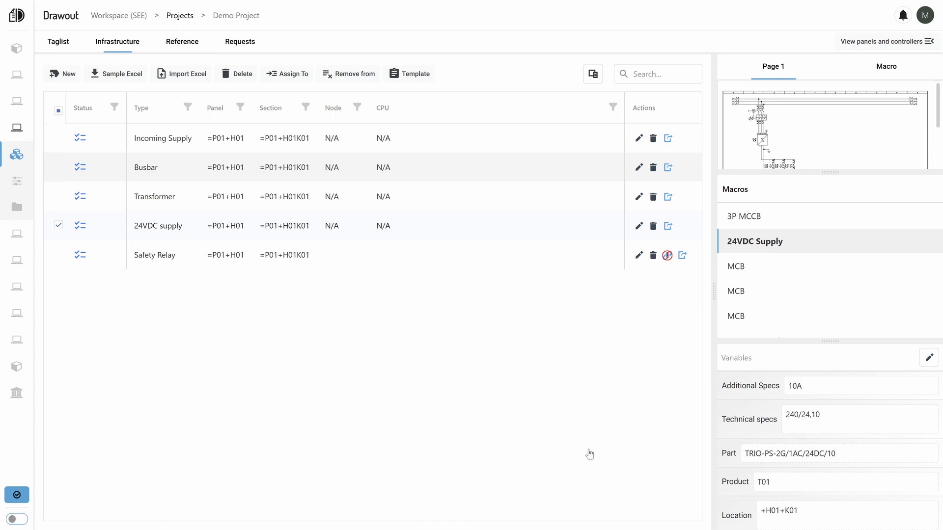
pyautogui.click(64, 44)
pyautogui.click(59, 350)
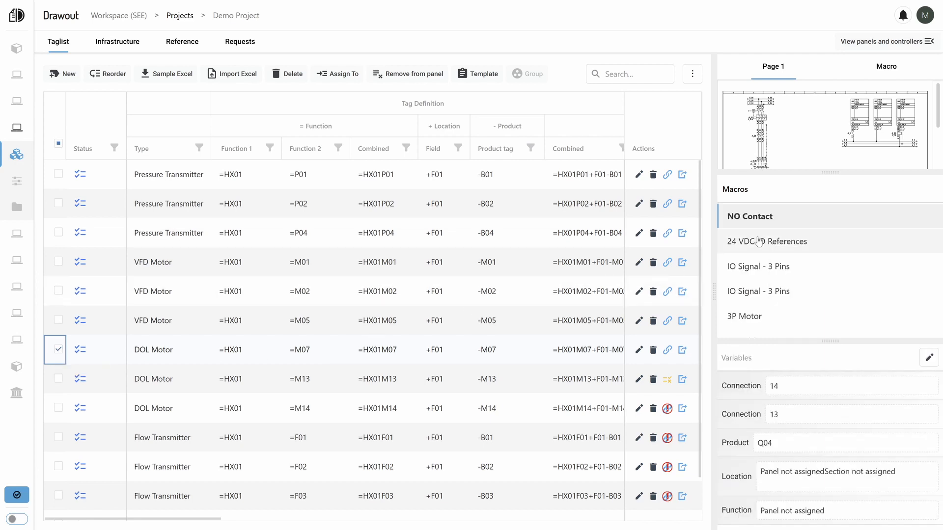
pyautogui.click(789, 319)
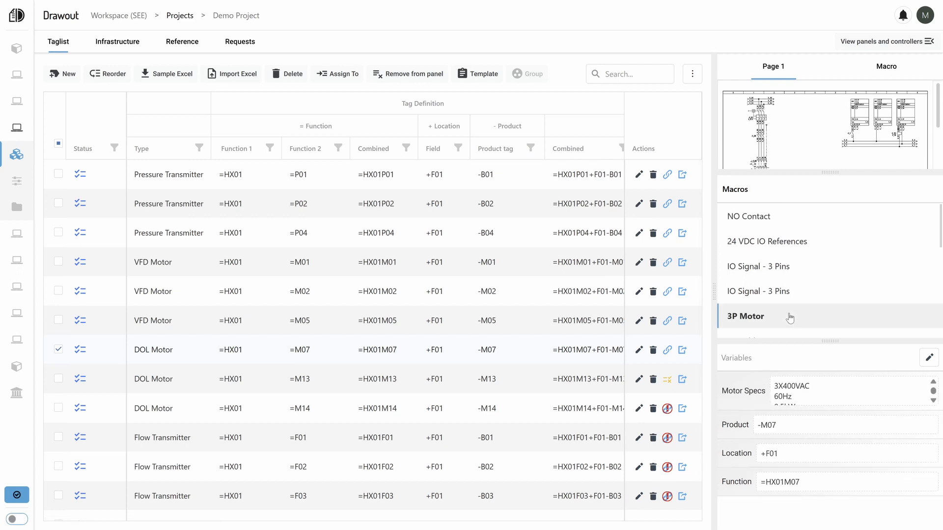
pyautogui.scroll(-2, 799, 396)
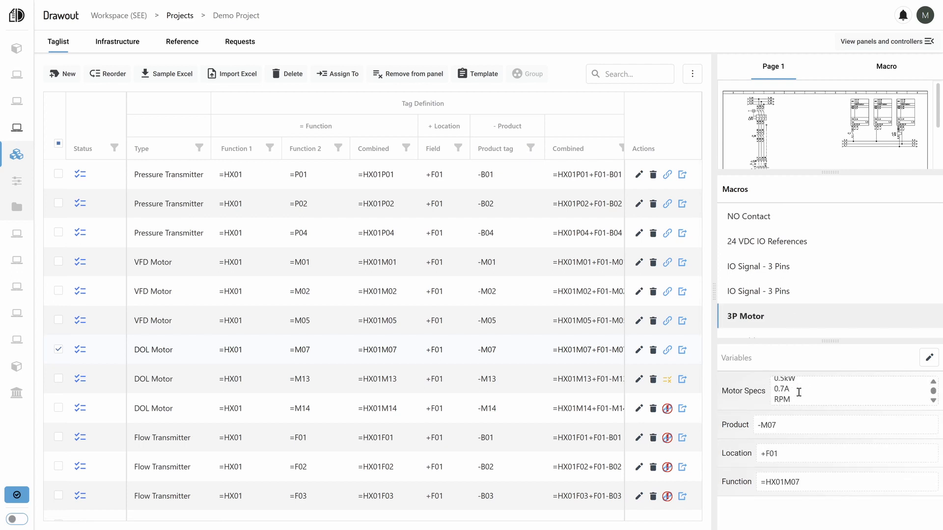
pyautogui.moveTo(792, 386); pyautogui.dragTo(769, 389)
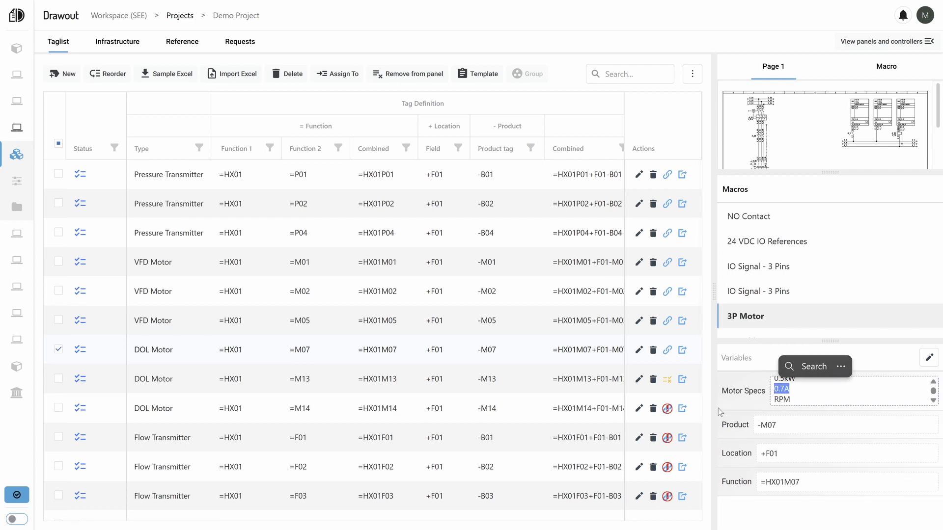
pyautogui.scroll(-5, 762, 319)
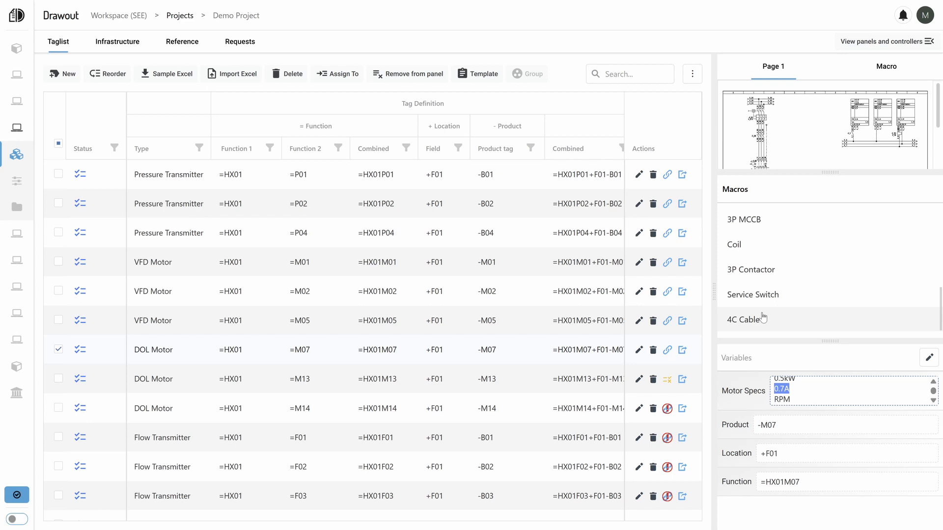
pyautogui.click(750, 221)
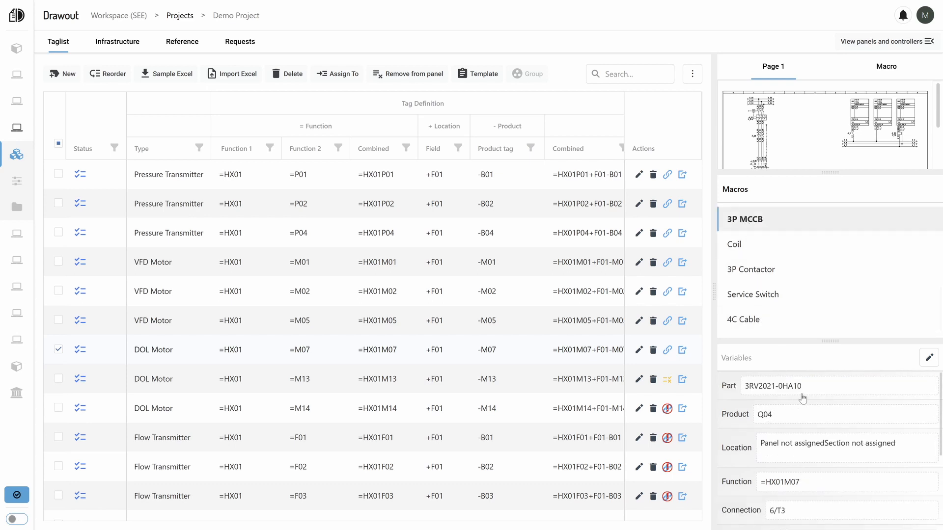
pyautogui.moveTo(806, 389); pyautogui.dragTo(743, 388)
pyautogui.scroll(-2, 773, 467)
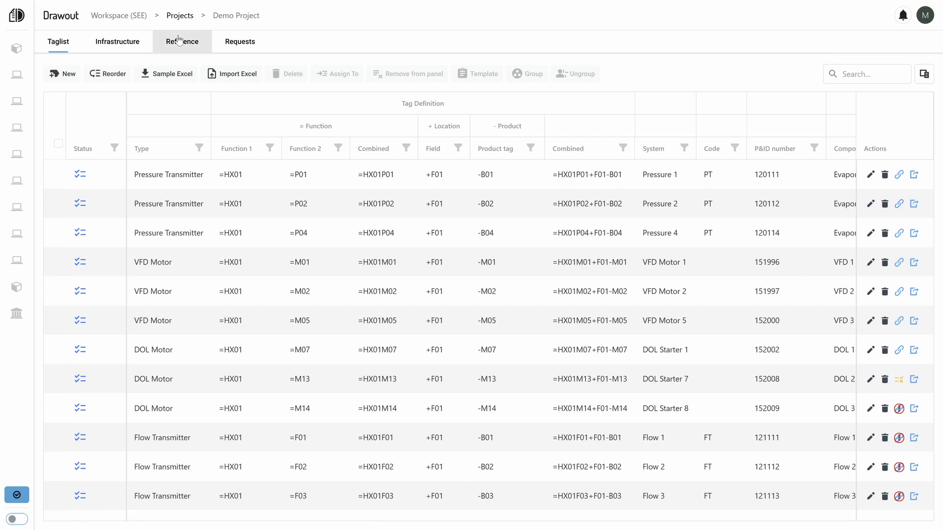
# Submit a new request in Demo Project for panel =P01+H01.
pyautogui.click(179, 39)
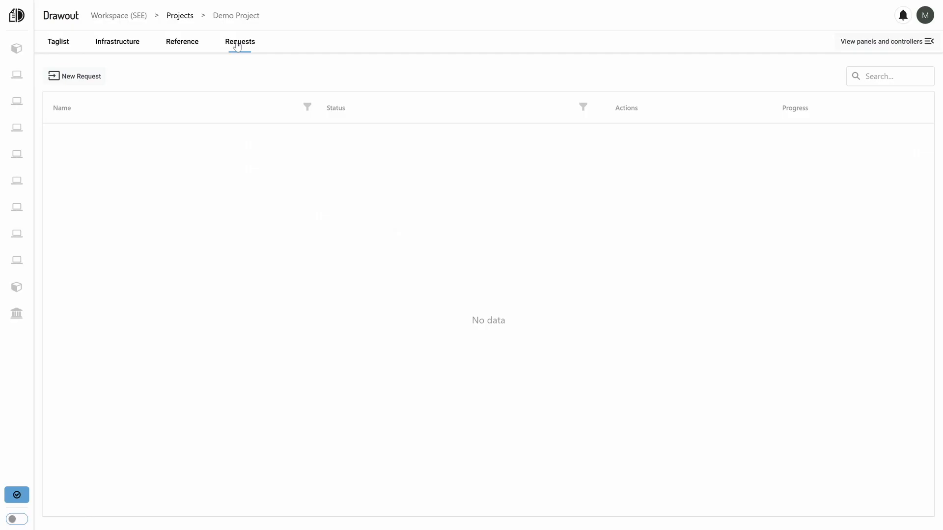
pyautogui.click(88, 80)
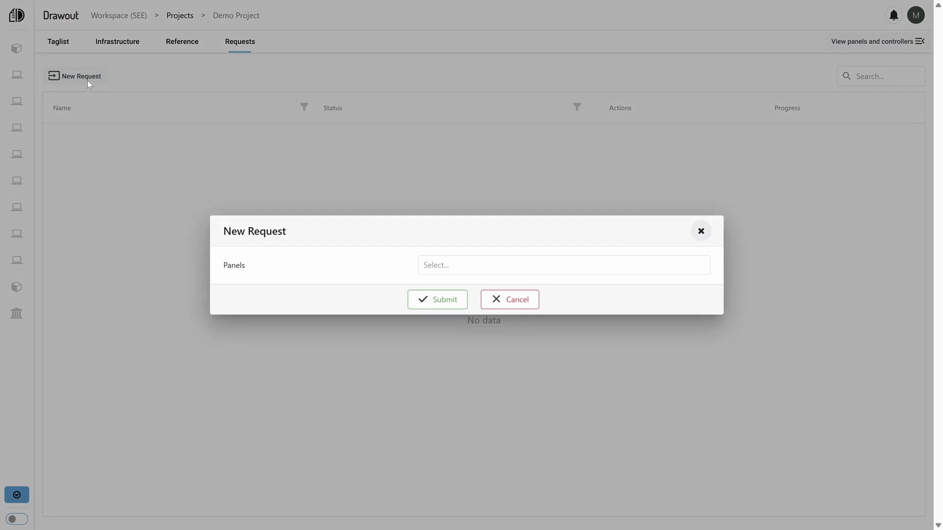
pyautogui.click(451, 269)
pyautogui.click(444, 285)
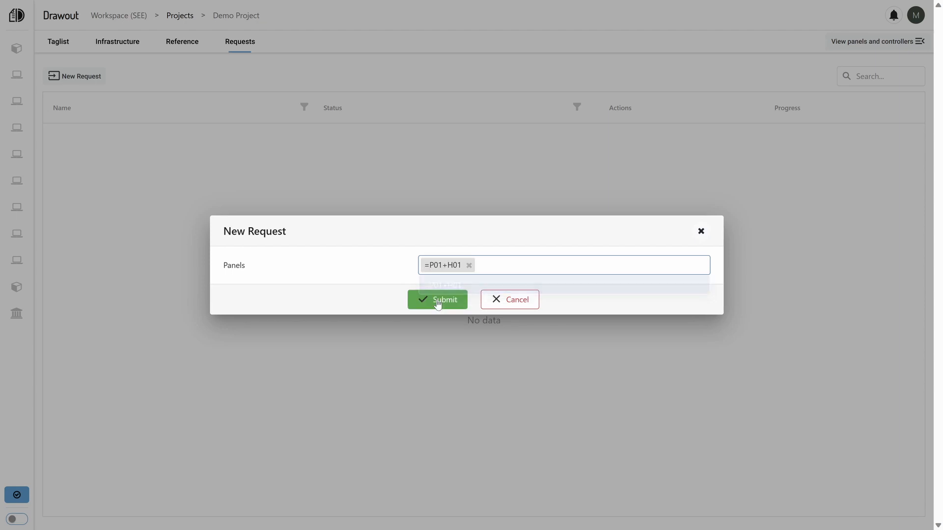
pyautogui.click(437, 301)
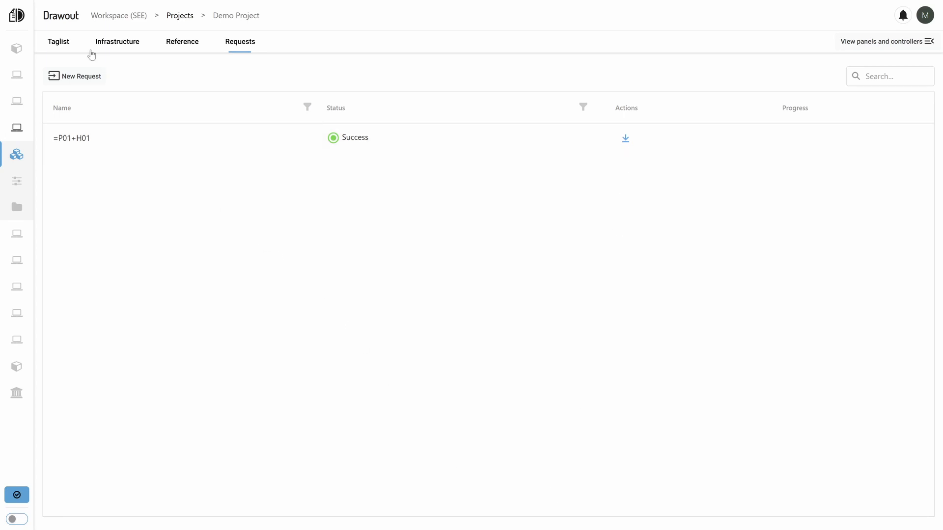
# Return to Demo Project's taglist and look over its remaining columns.
pyautogui.click(70, 45)
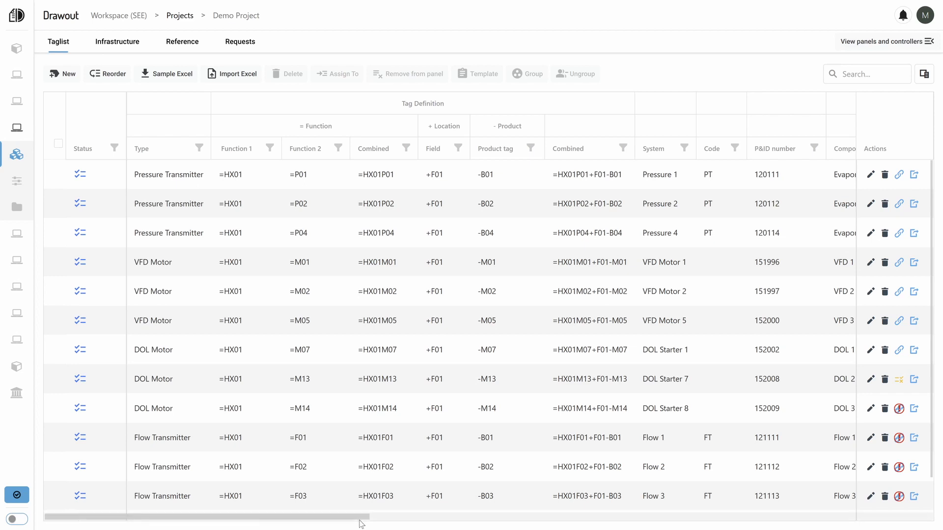
pyautogui.moveTo(365, 520); pyautogui.dragTo(409, 525)
pyautogui.hscroll(-3, 466, 304)
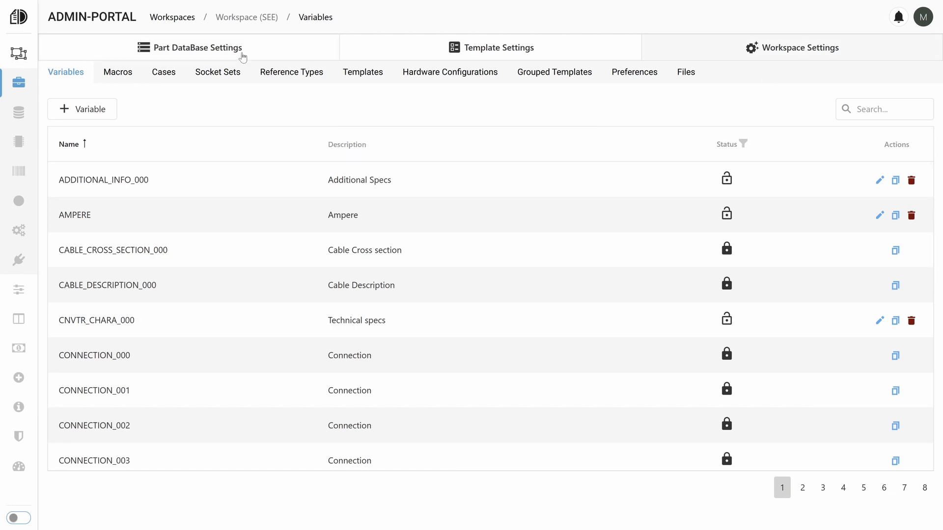
# In the Admin-Portal, review the workspace variables and the type and source options of ADDITIONAL_INFO_000, leaving the variable without changes.
pyautogui.scroll(-2, 225, 238)
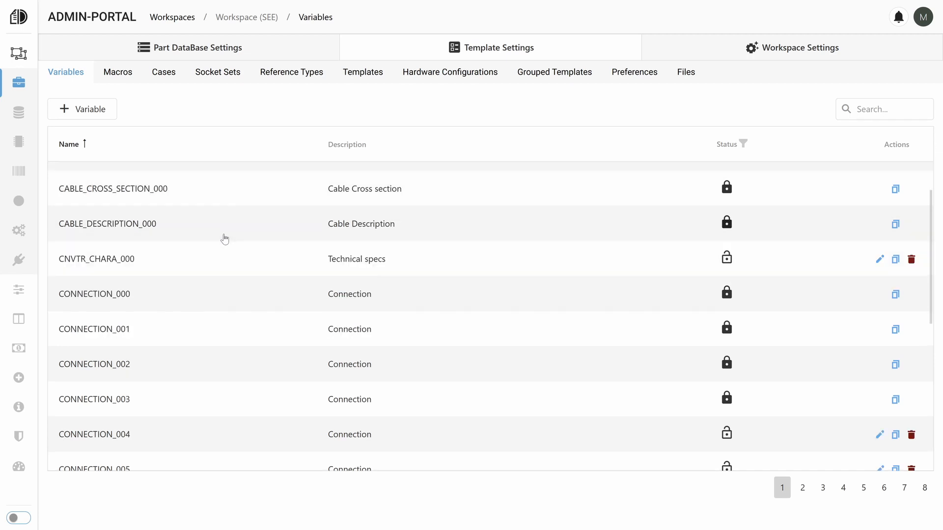
pyautogui.scroll(-6, 225, 239)
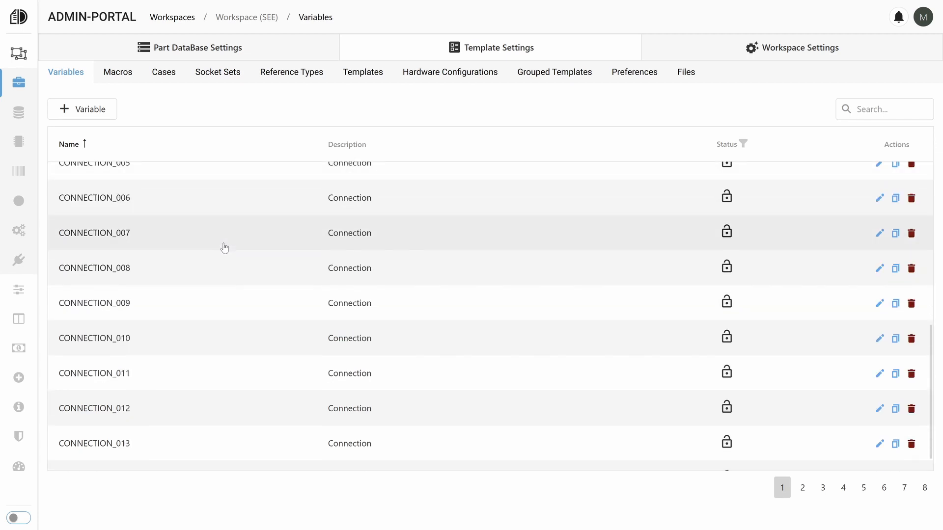
pyautogui.scroll(7, 224, 247)
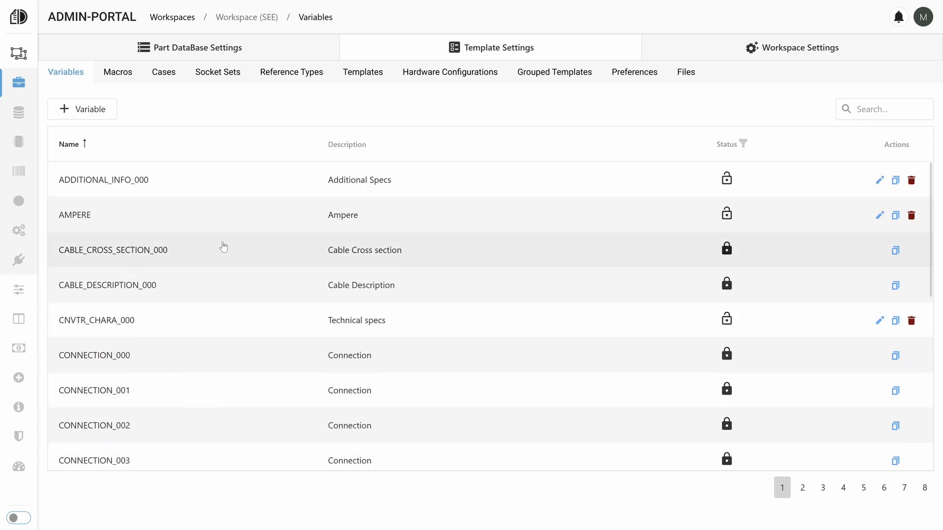
pyautogui.click(225, 188)
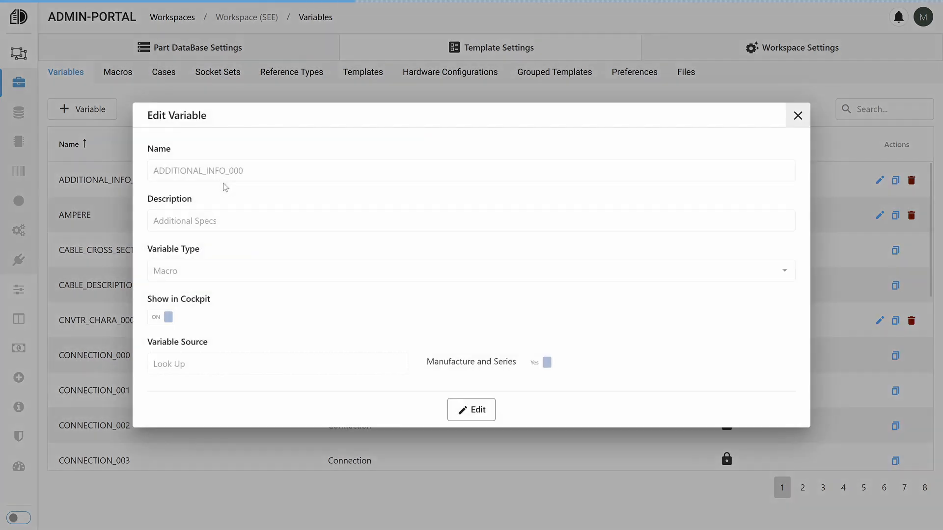
pyautogui.click(462, 410)
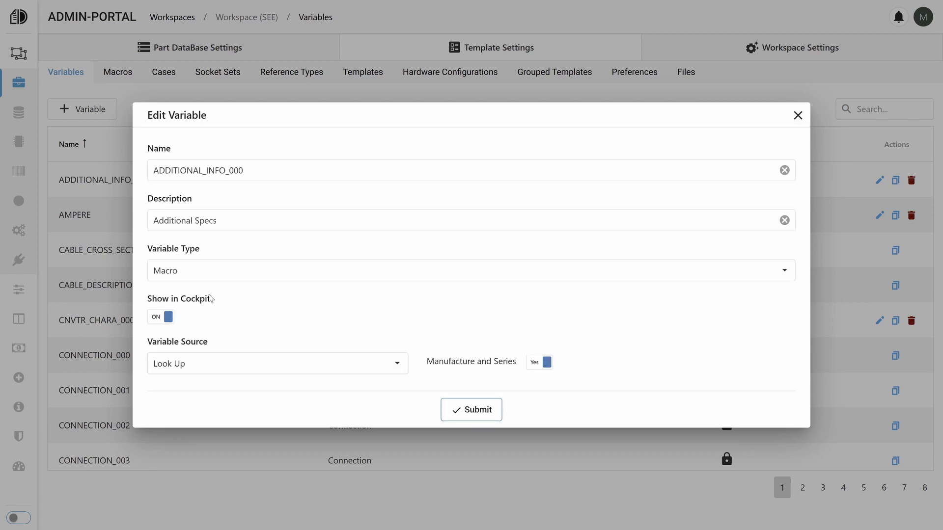
pyautogui.click(205, 271)
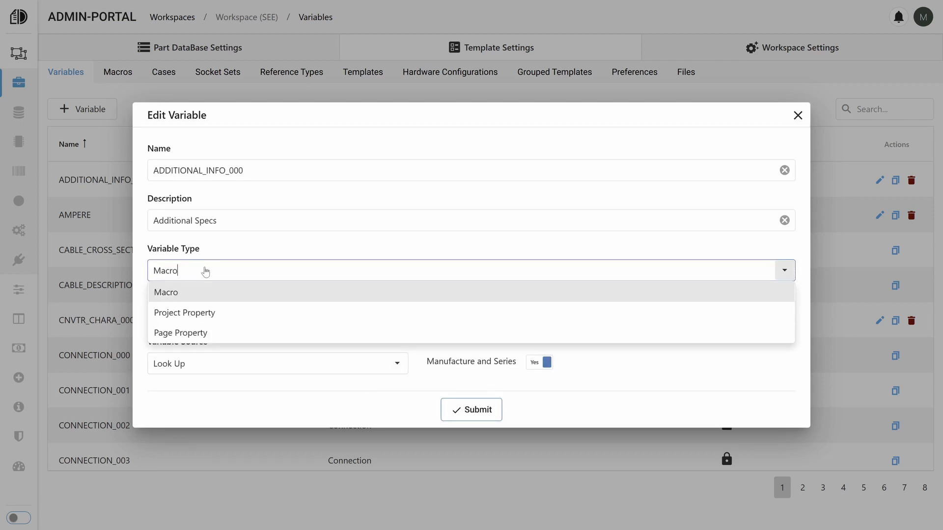
pyautogui.click(347, 400)
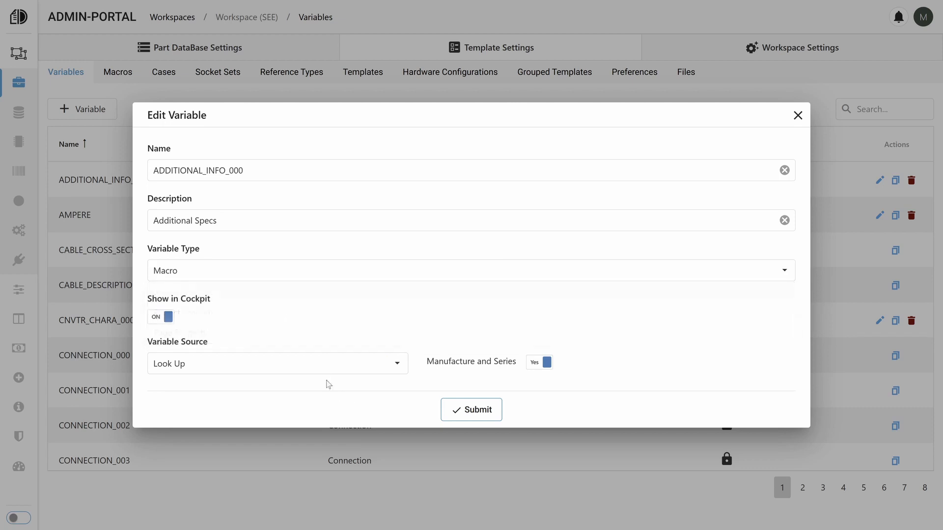
pyautogui.click(316, 369)
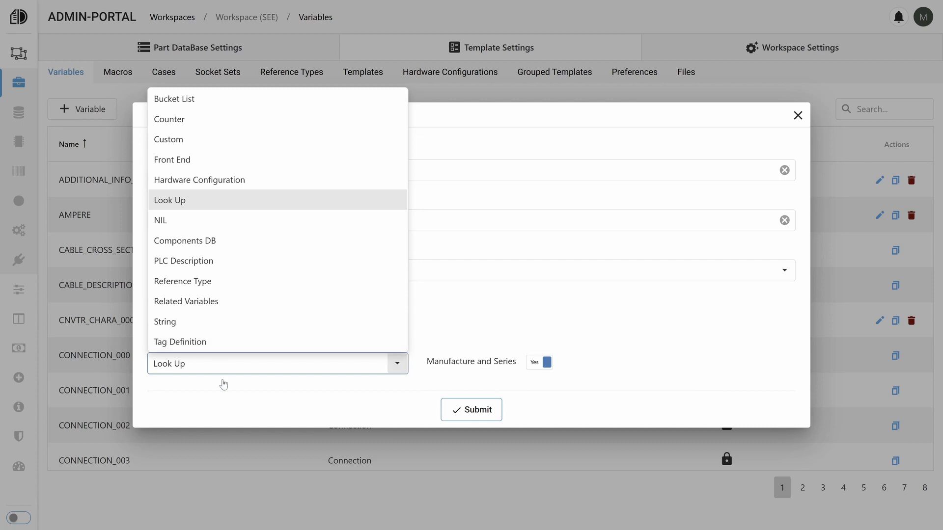
pyautogui.click(246, 466)
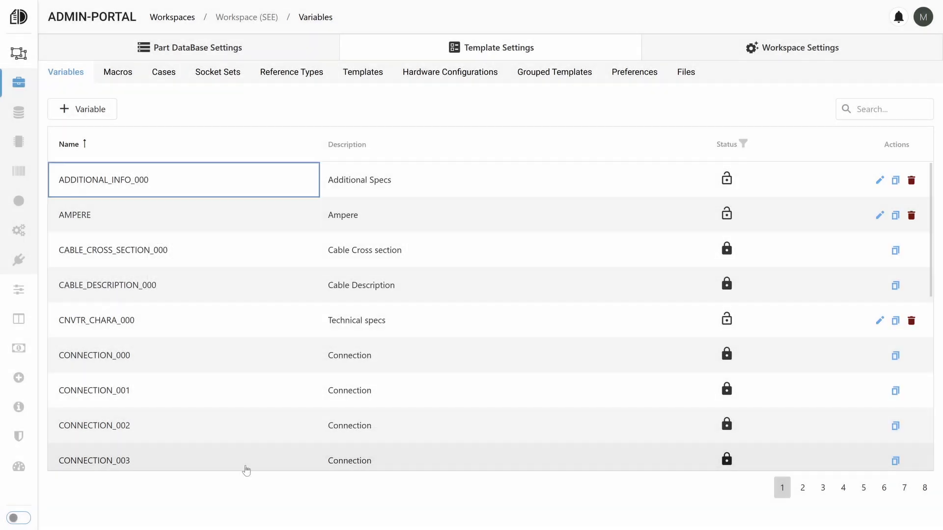
# Open the macro DOS0000_INST_3_2WIRE_TRANSMITTER for editing and examine its variable sources.
pyautogui.click(128, 72)
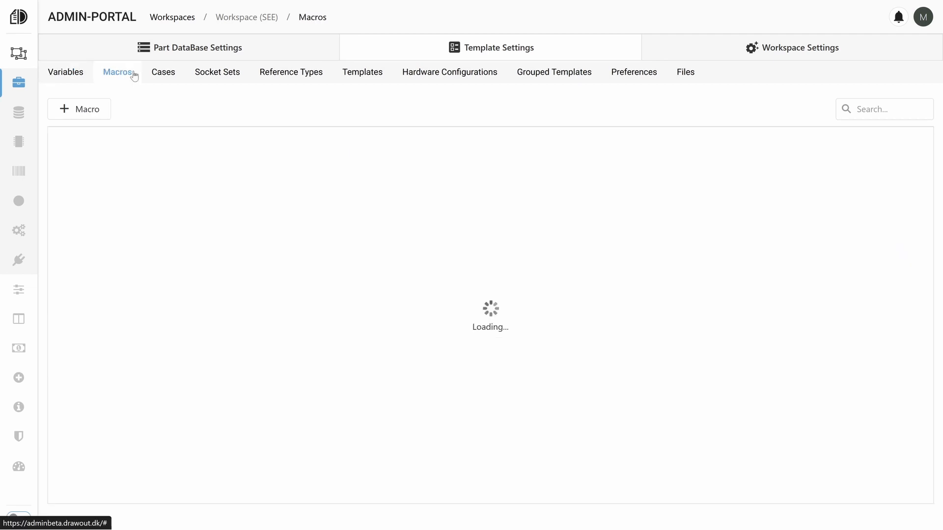
pyautogui.scroll(-3, 174, 226)
pyautogui.scroll(3, 172, 206)
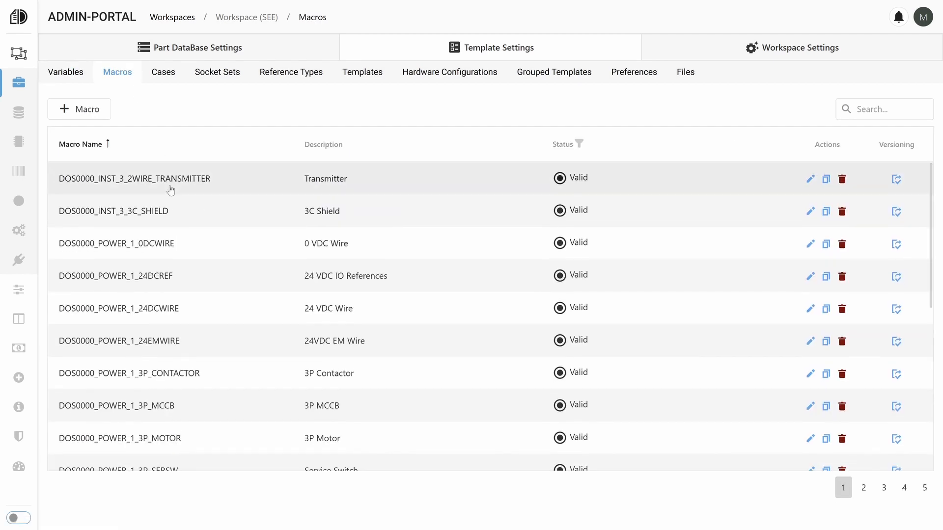
pyautogui.click(170, 190)
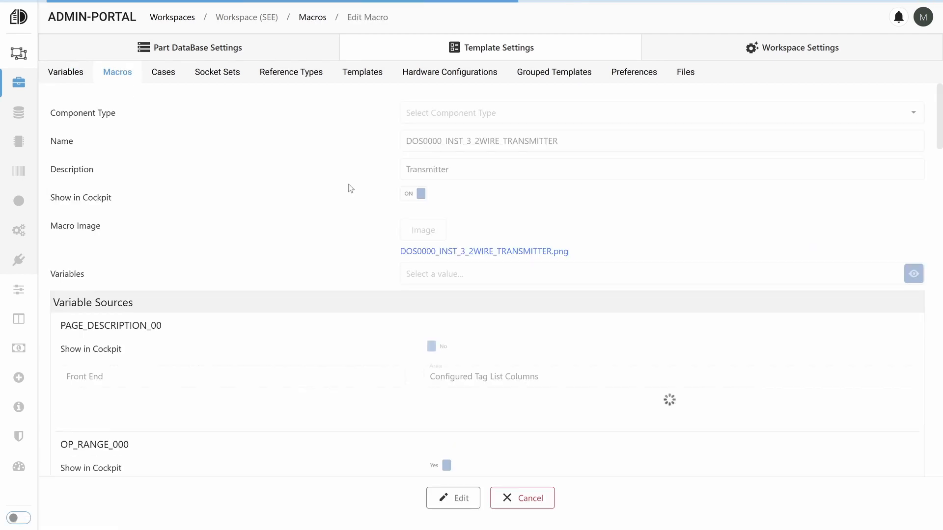
pyautogui.click(477, 501)
pyautogui.scroll(-8, 469, 222)
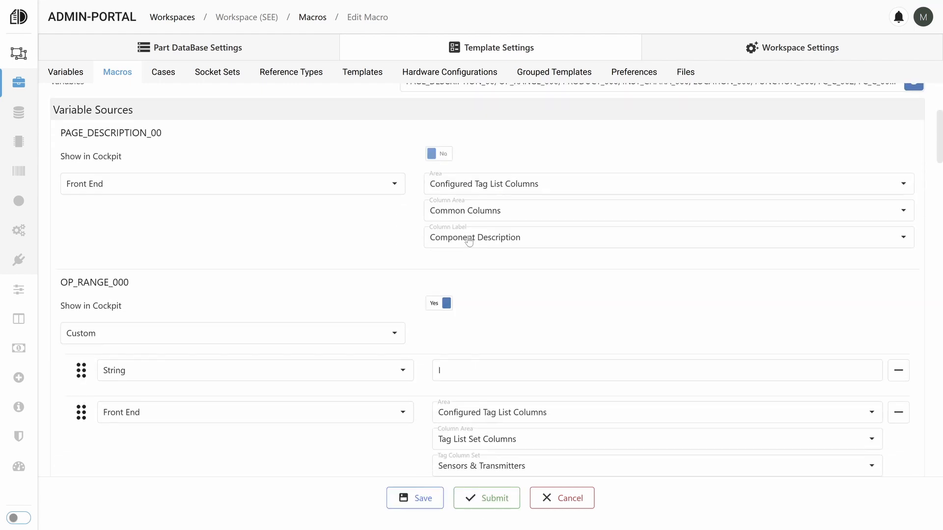
pyautogui.scroll(-15, 467, 244)
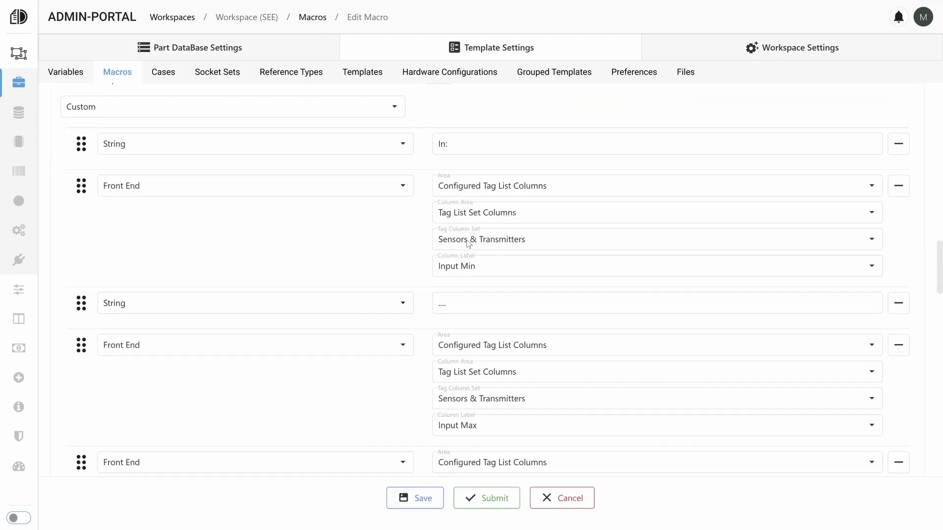
pyautogui.scroll(-3, 467, 243)
pyautogui.scroll(20, 466, 243)
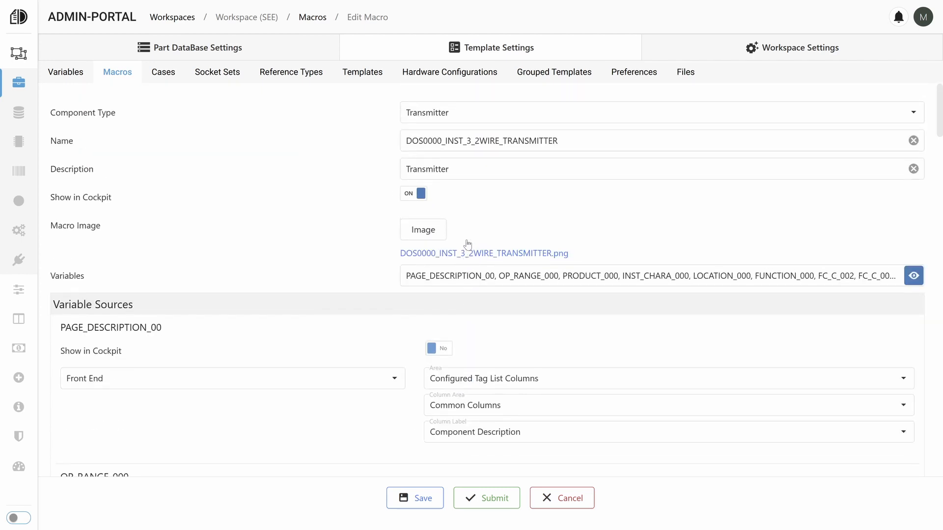
# Look over the workspace's cases, and examine the sockets of the Infrastructure socket set without saving changes.
pyautogui.click(168, 81)
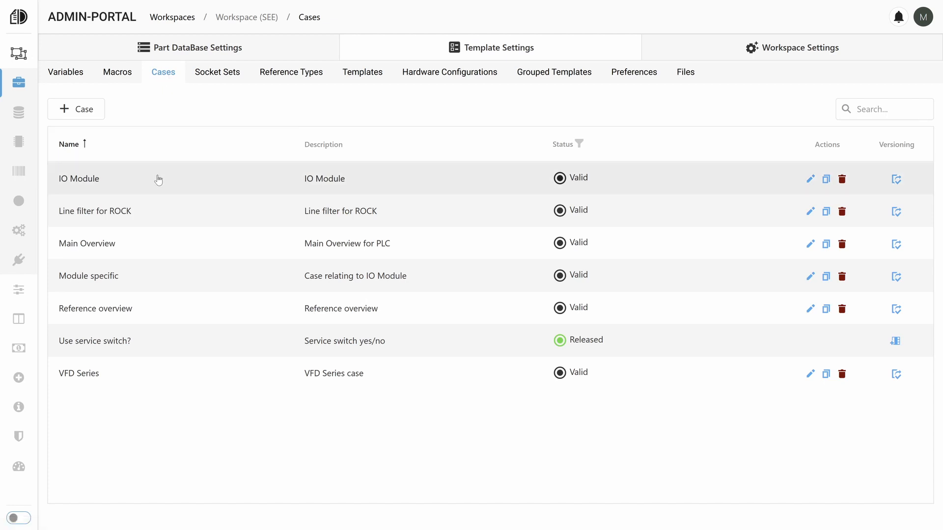
pyautogui.click(227, 77)
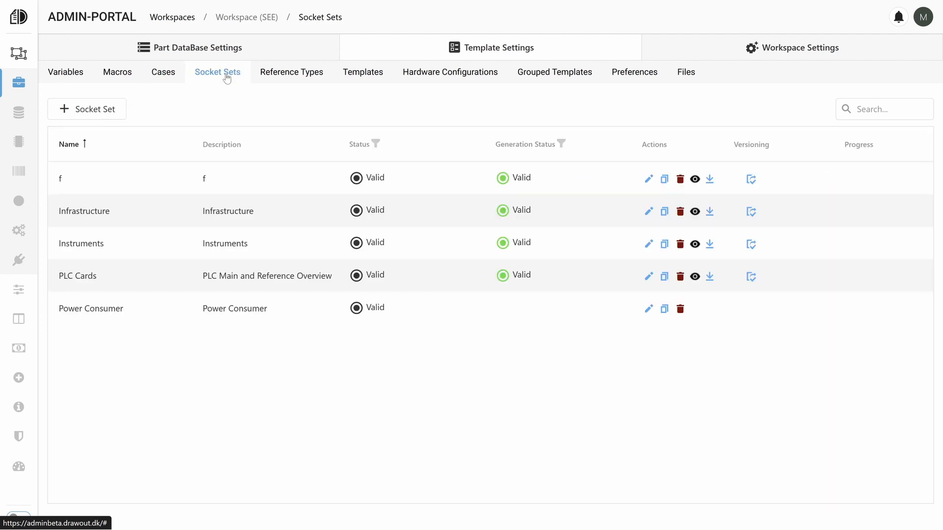
pyautogui.click(239, 216)
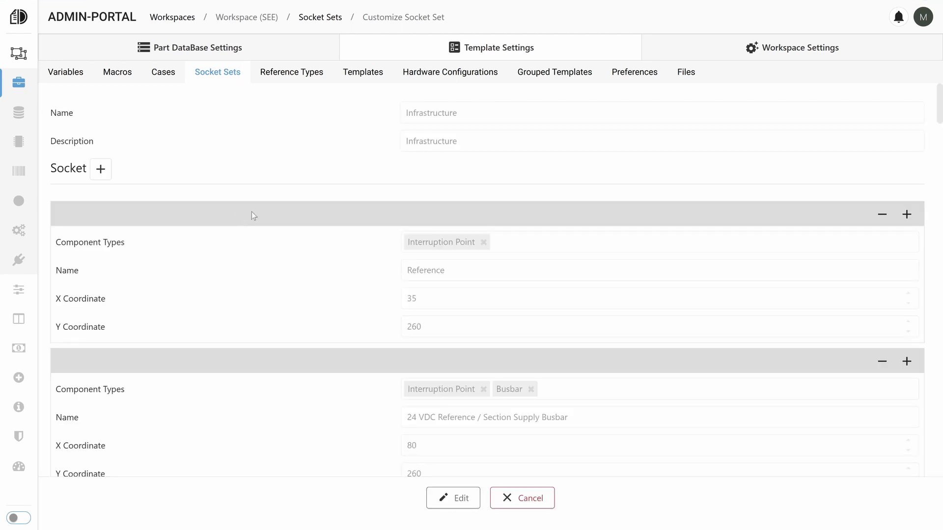
pyautogui.click(457, 498)
pyautogui.scroll(-10, 413, 270)
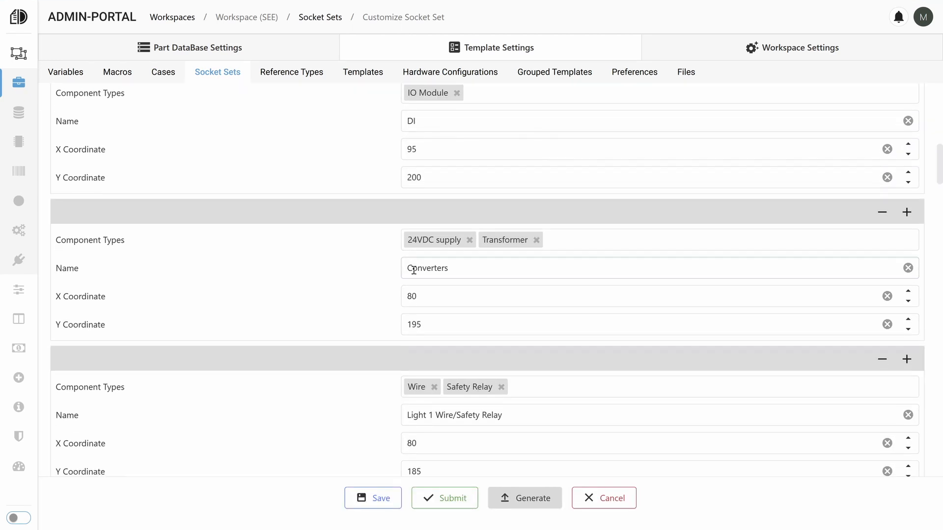
pyautogui.scroll(10, 413, 270)
pyautogui.click(609, 504)
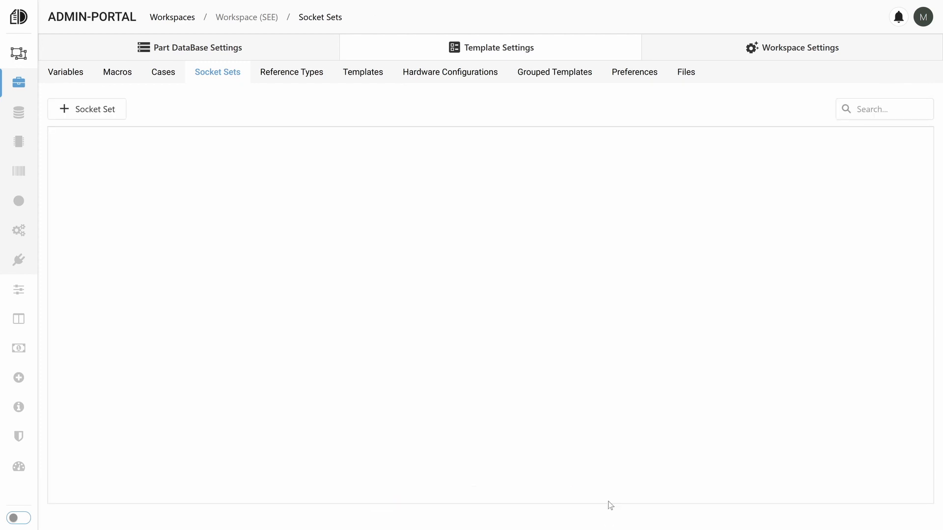
# Look over the workspace's templates, open SSR Heater, and examine the Power Consumer sockets on Page 1.
pyautogui.click(355, 75)
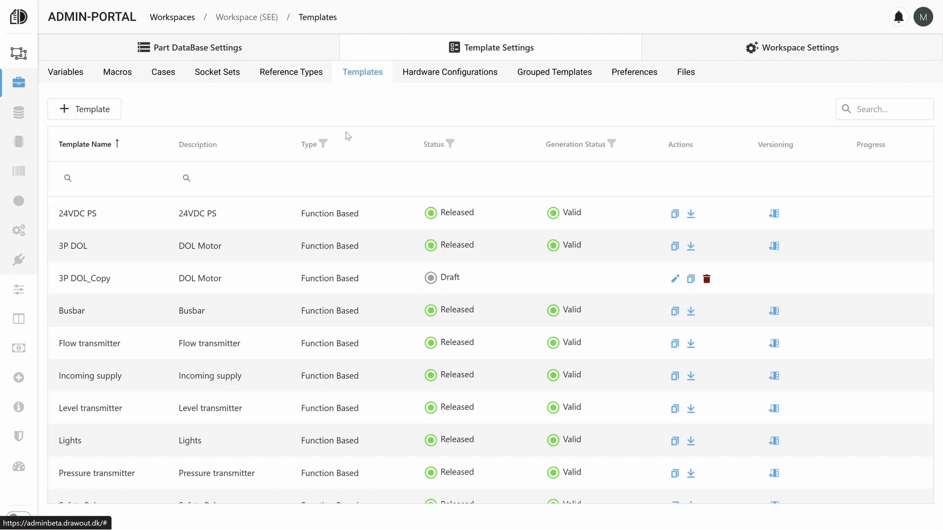
pyautogui.scroll(-3, 337, 254)
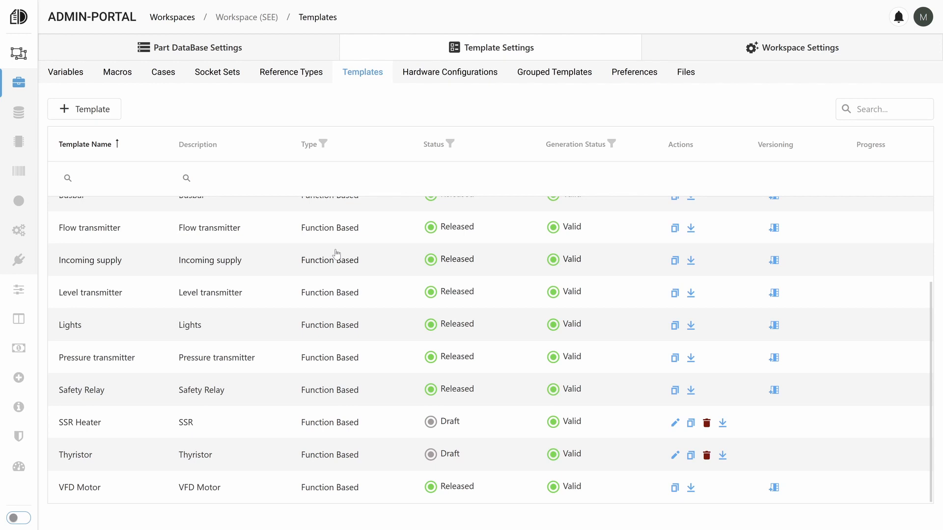
pyautogui.click(361, 423)
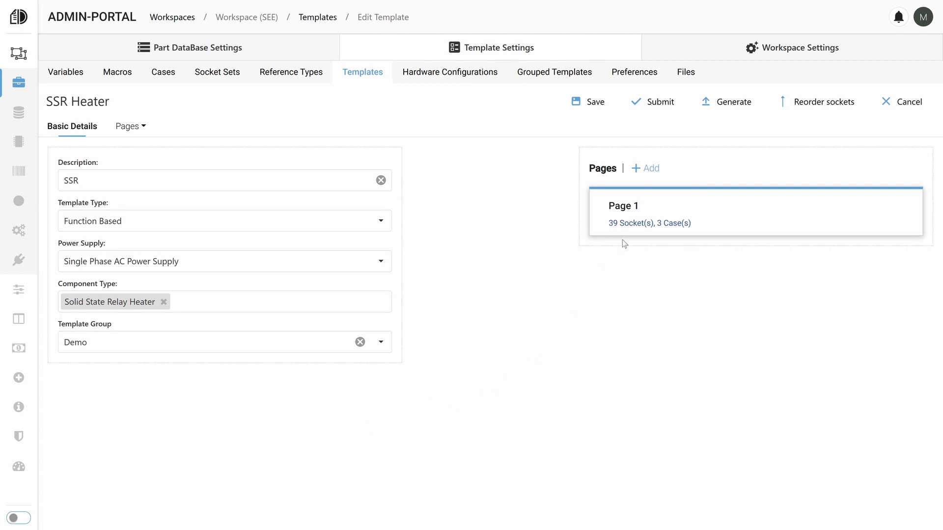
pyautogui.click(625, 227)
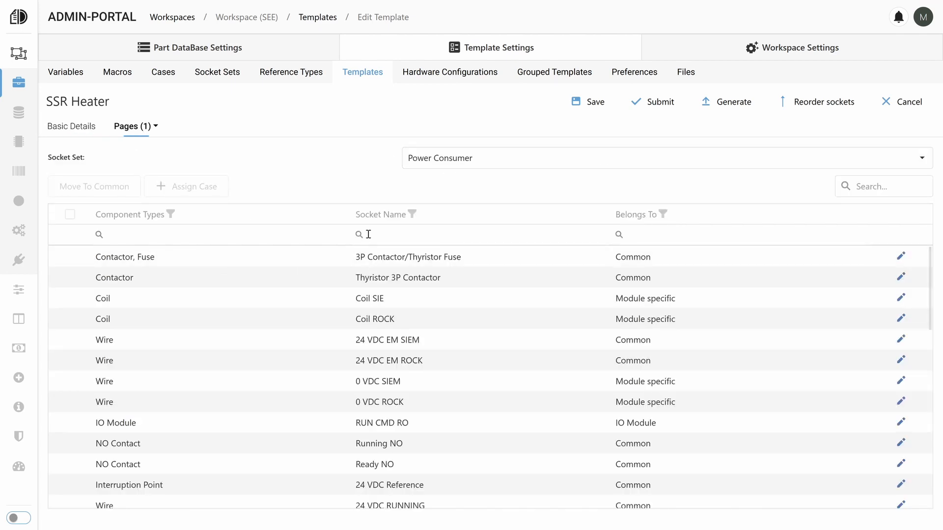
pyautogui.scroll(-10, 316, 312)
pyautogui.scroll(8, 316, 312)
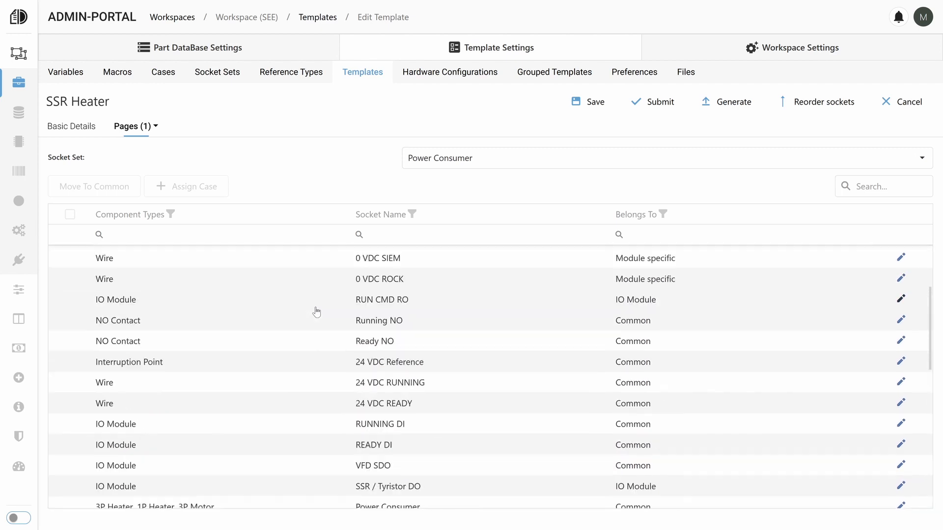
pyautogui.scroll(3, 317, 311)
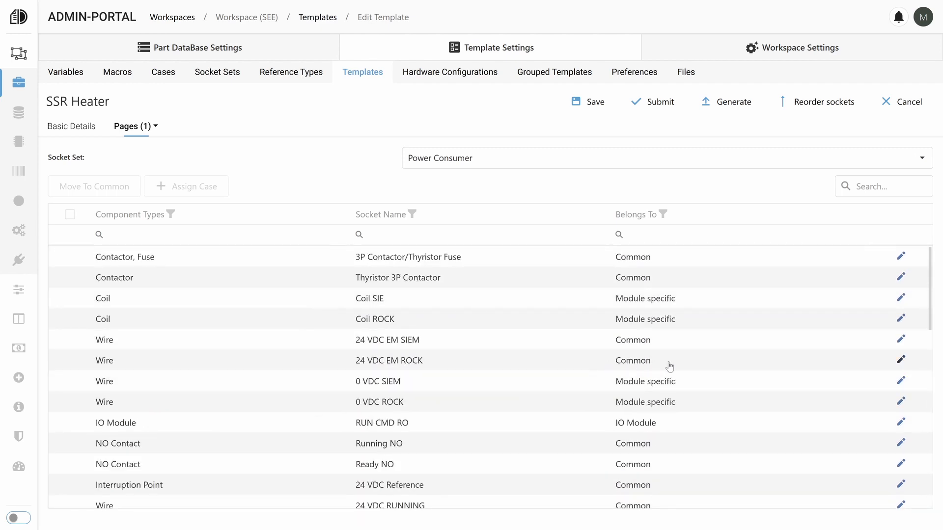
pyautogui.scroll(-6, 673, 382)
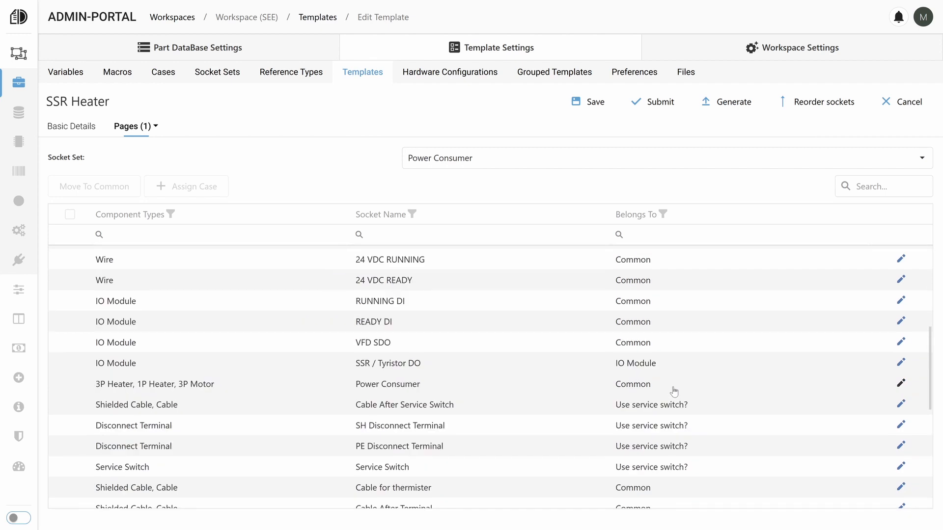
# Examine the Yes and No cases of the Cable After Service Switch socket, leaving the SSR Heater template without saving.
pyautogui.click(901, 404)
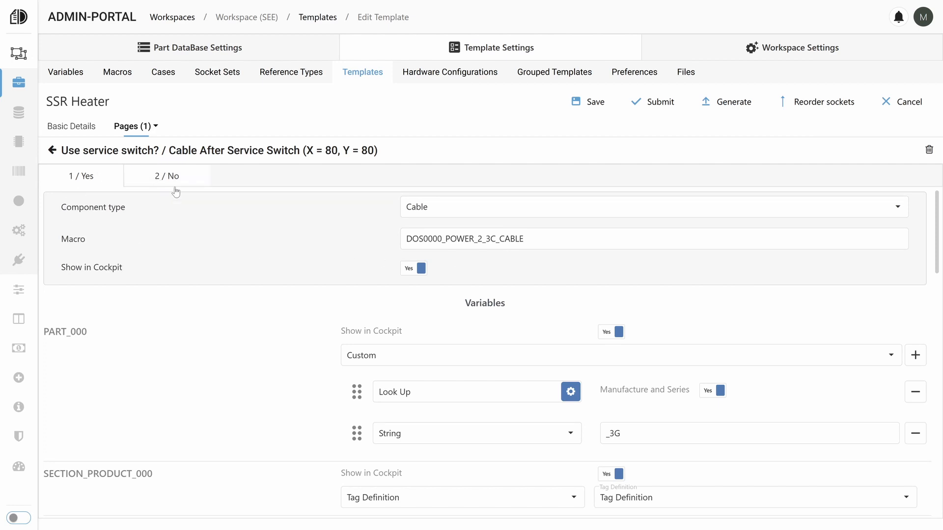
pyautogui.scroll(-15, 342, 238)
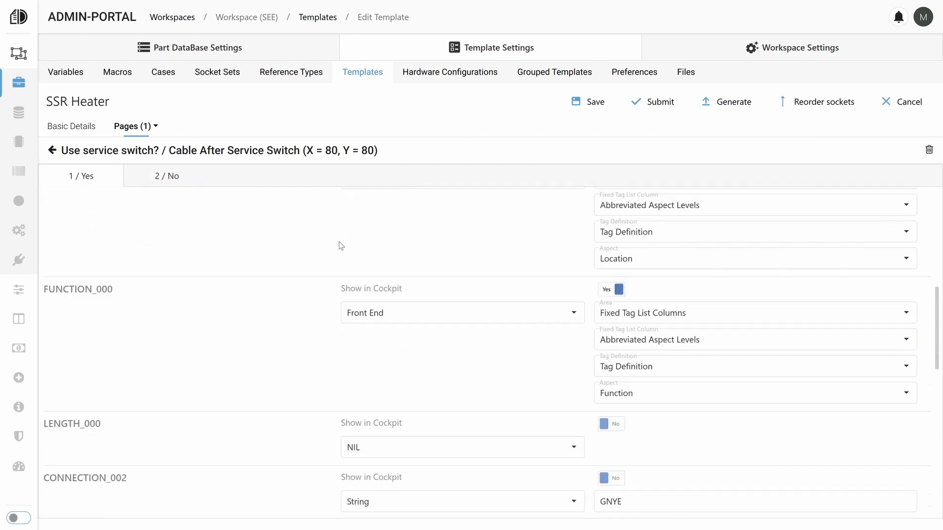
pyautogui.scroll(-5, 338, 243)
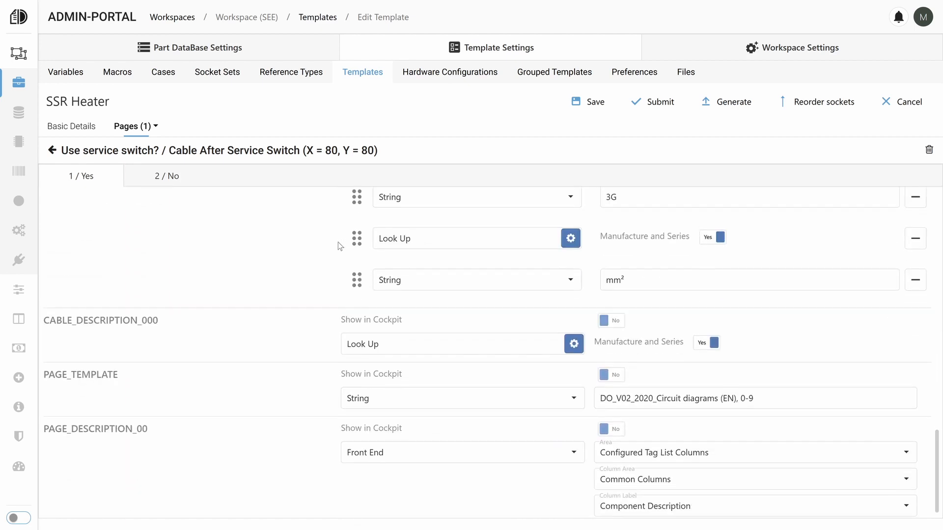
pyautogui.scroll(20, 338, 242)
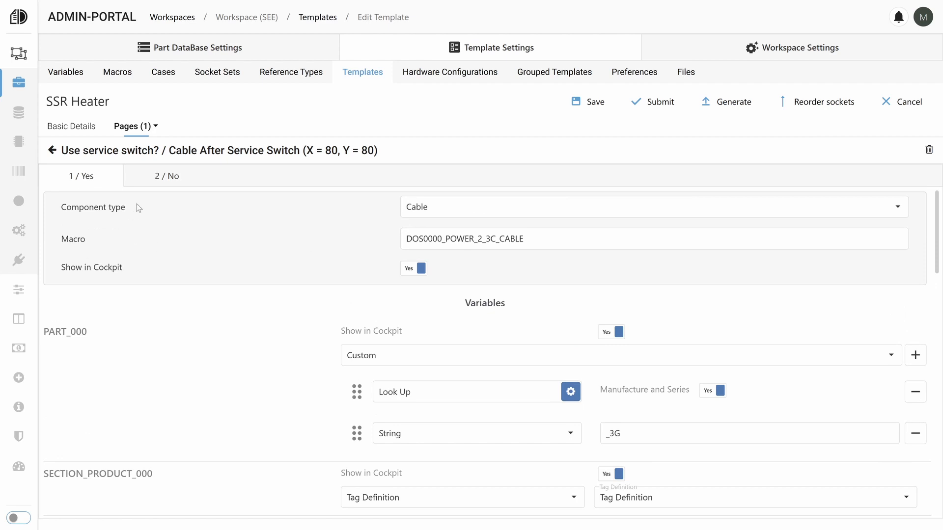
pyautogui.click(159, 172)
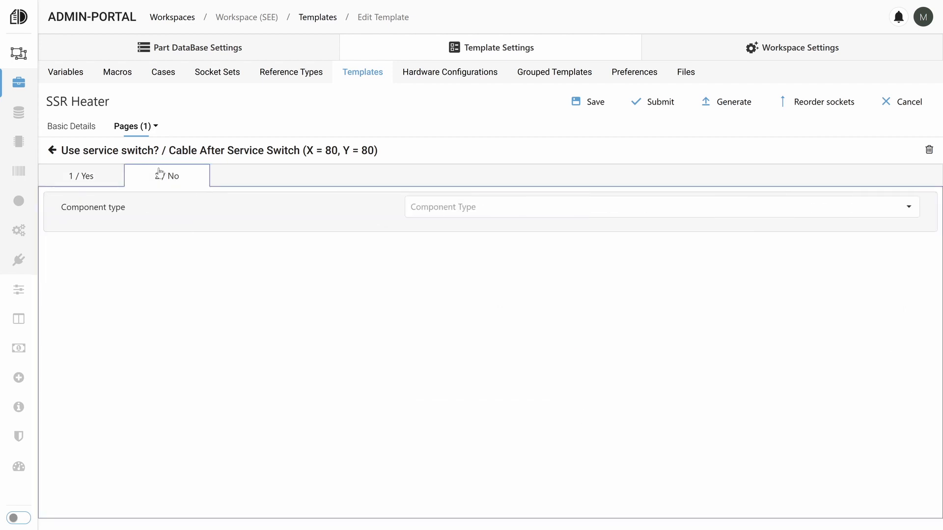
pyautogui.click(95, 177)
pyautogui.click(72, 127)
pyautogui.click(879, 108)
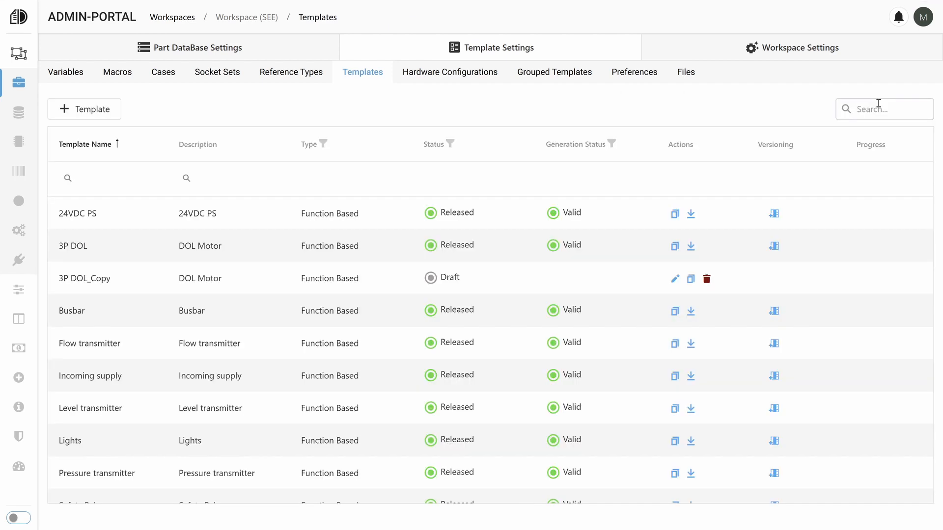
# Open the SIMATIC ET 200SP hardware configuration and examine its overview sockets and the setup of component 6ES7134-6GD01-0BA1.
pyautogui.click(433, 78)
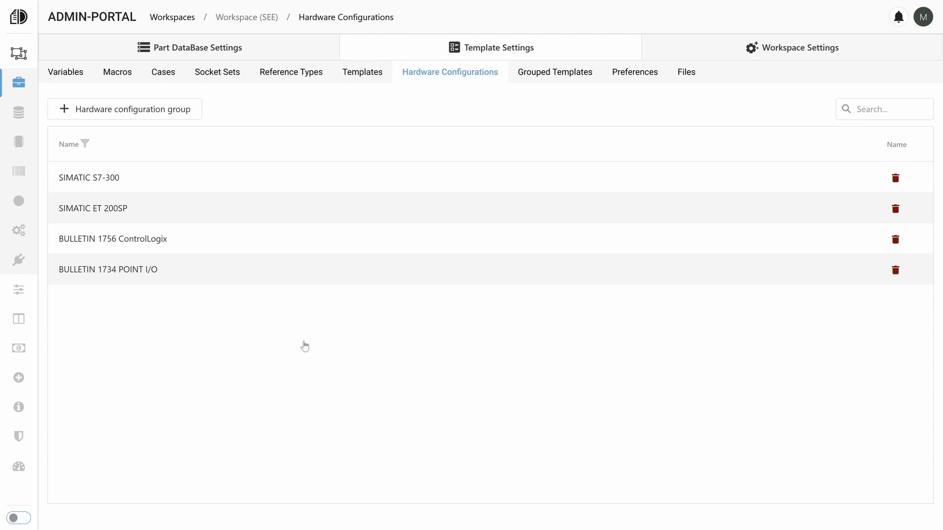
pyautogui.click(230, 200)
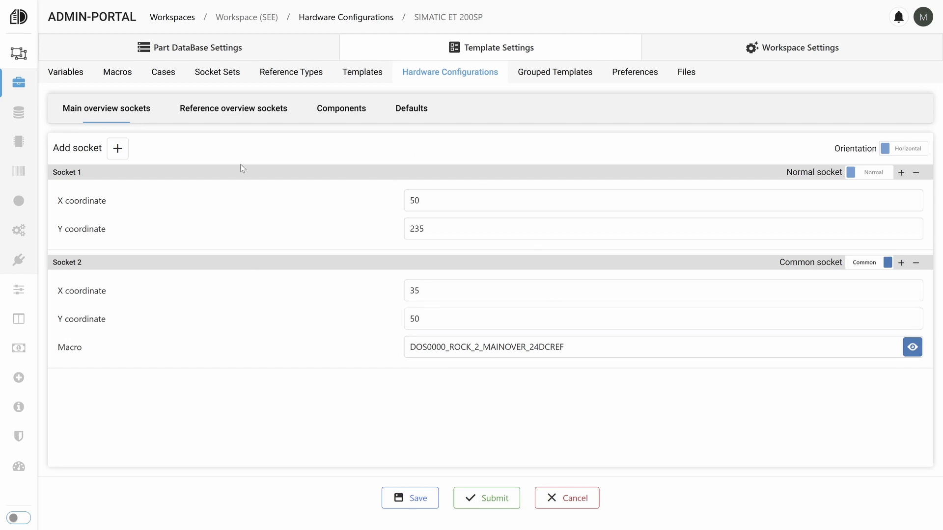
pyautogui.click(229, 105)
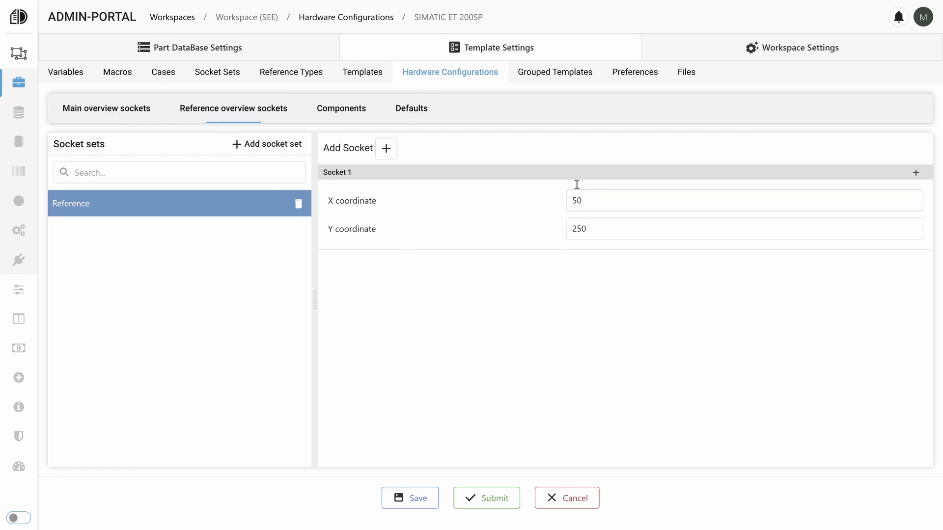
pyautogui.click(353, 116)
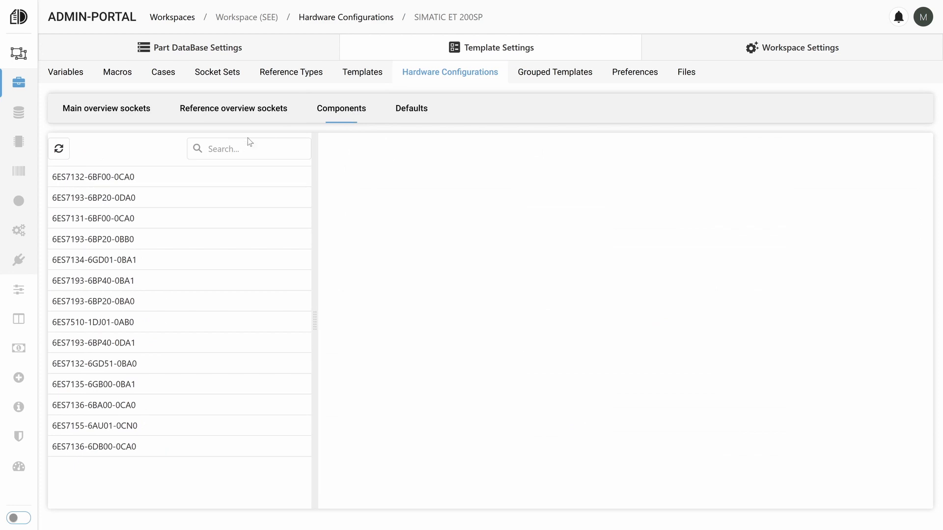
pyautogui.click(130, 261)
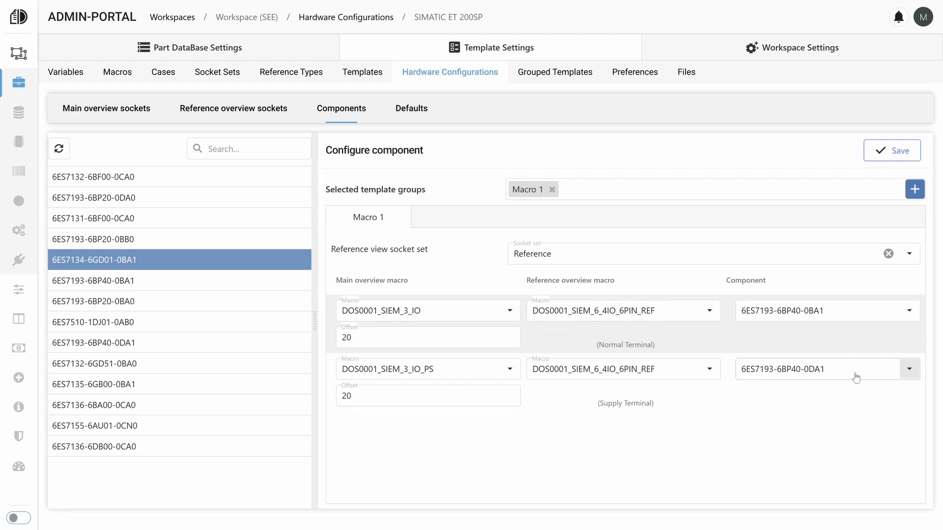
# In the SIMATIC ET 200SP defaults, try moving SDO to the end of the IO order and check the CPU part options.
pyautogui.click(409, 112)
pyautogui.scroll(-2, 250, 229)
pyautogui.scroll(2, 250, 232)
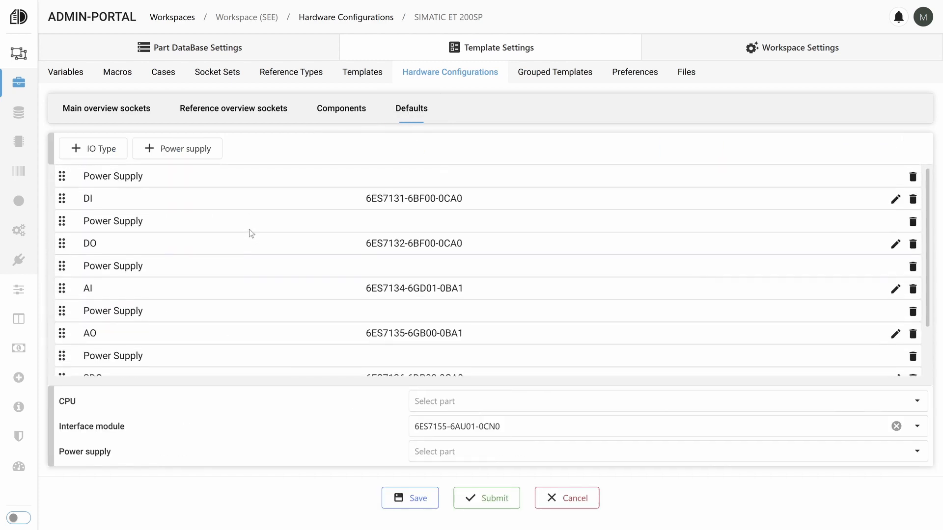
pyautogui.scroll(-2, 65, 315)
pyautogui.moveTo(64, 315); pyautogui.dragTo(62, 364)
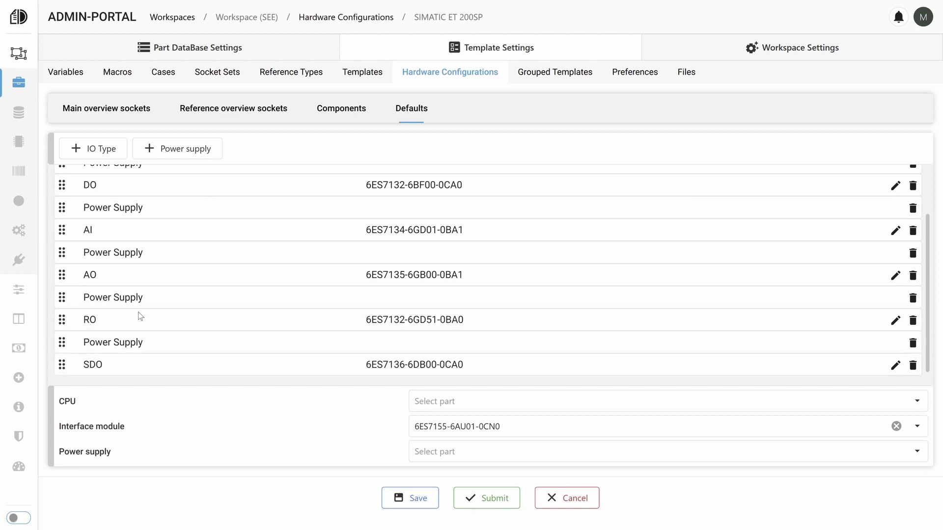
pyautogui.click(441, 402)
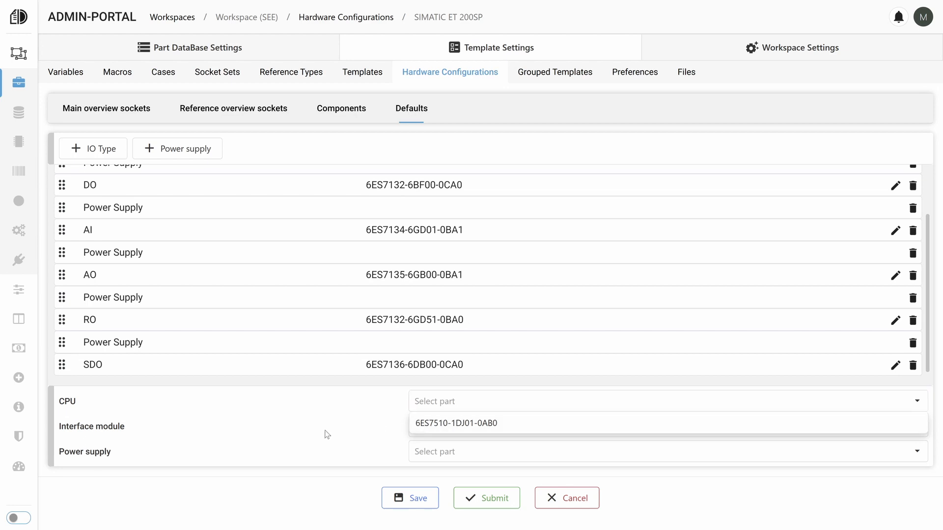
pyautogui.click(441, 423)
# Look over the workspace's template files, from the basic project and symbol files to the report files.
pyautogui.click(685, 72)
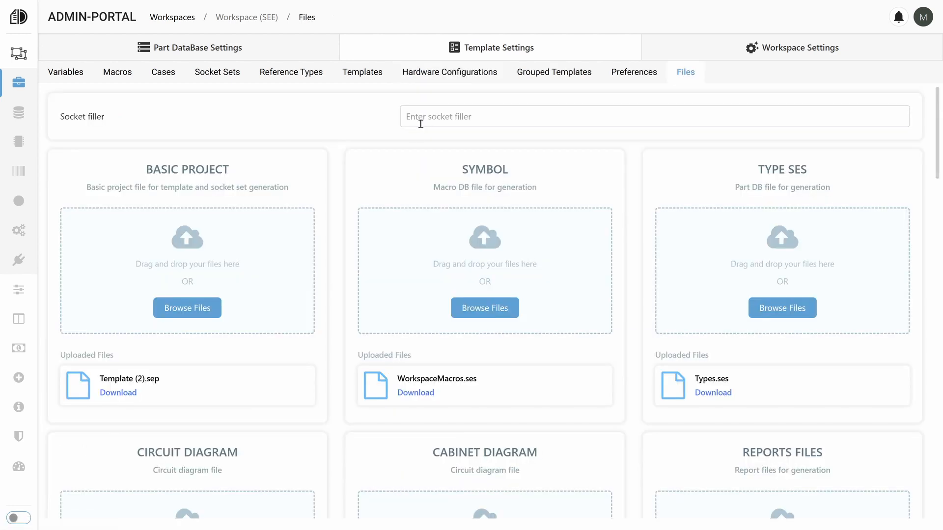
pyautogui.scroll(-9, 424, 172)
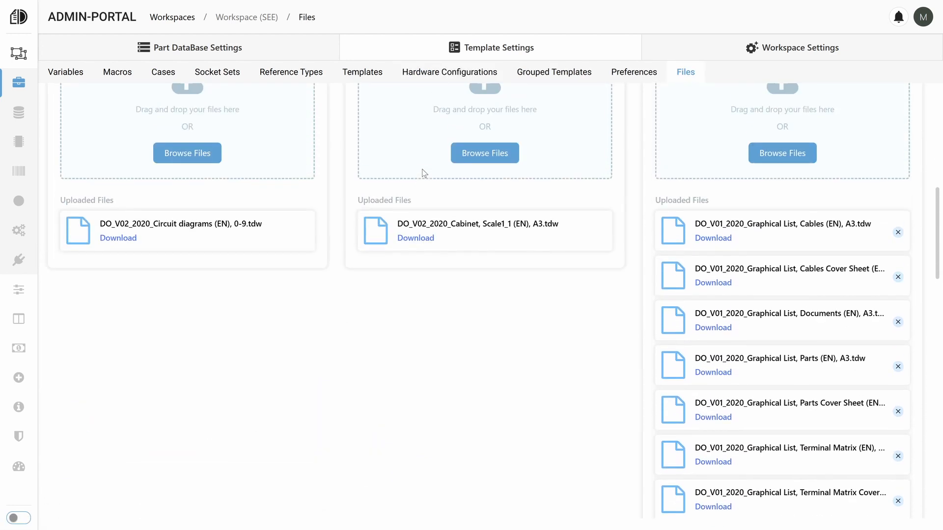
pyautogui.scroll(9, 424, 172)
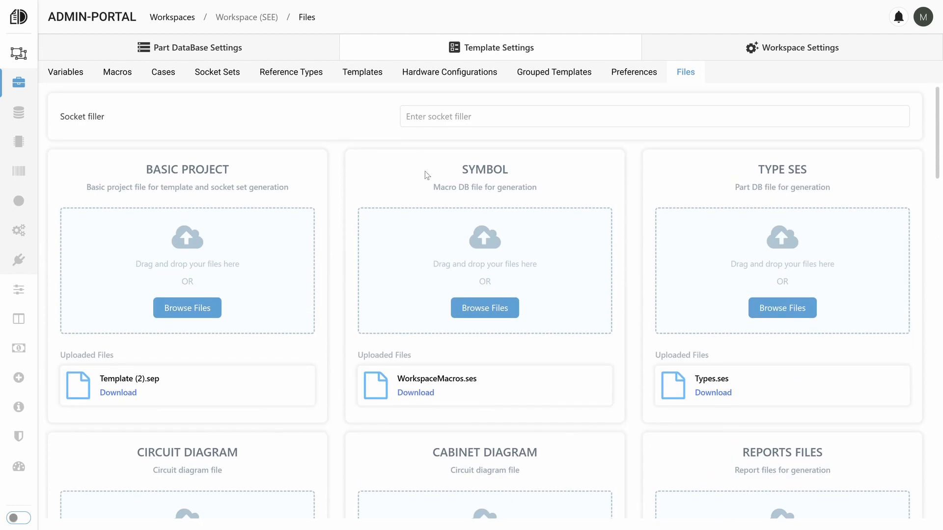
# Open the SEE Electrical basic project in the workspace settings and review its new project, new panel and project property definitions.
pyautogui.click(751, 56)
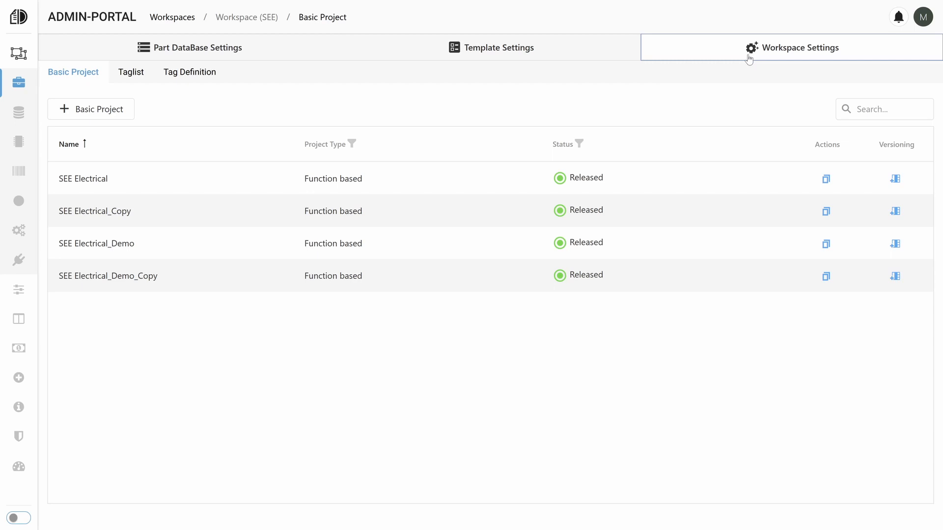
pyautogui.click(587, 184)
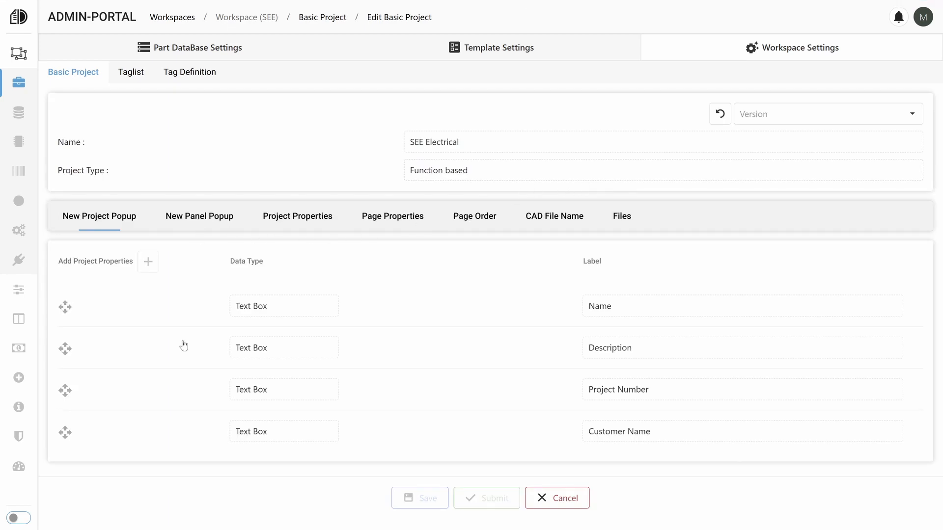
pyautogui.click(199, 216)
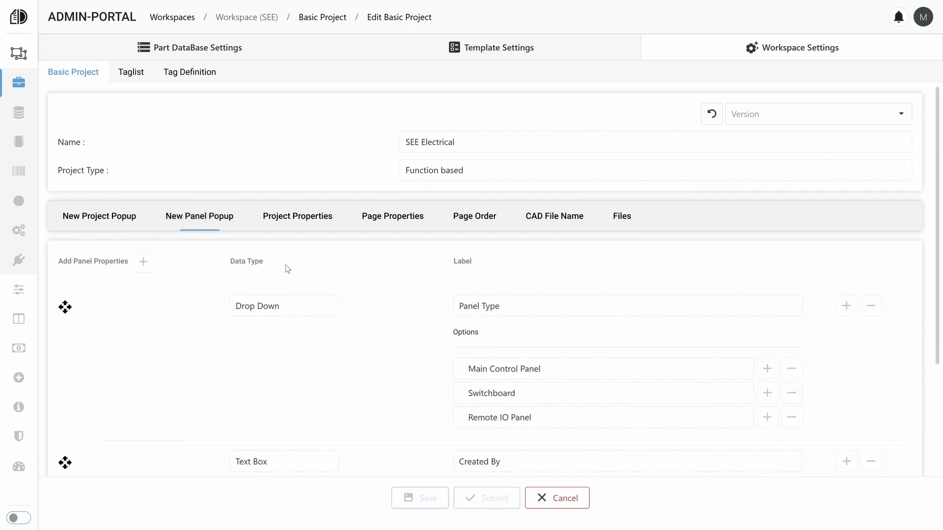
pyautogui.scroll(-3, 436, 315)
pyautogui.scroll(3, 436, 315)
pyautogui.click(298, 219)
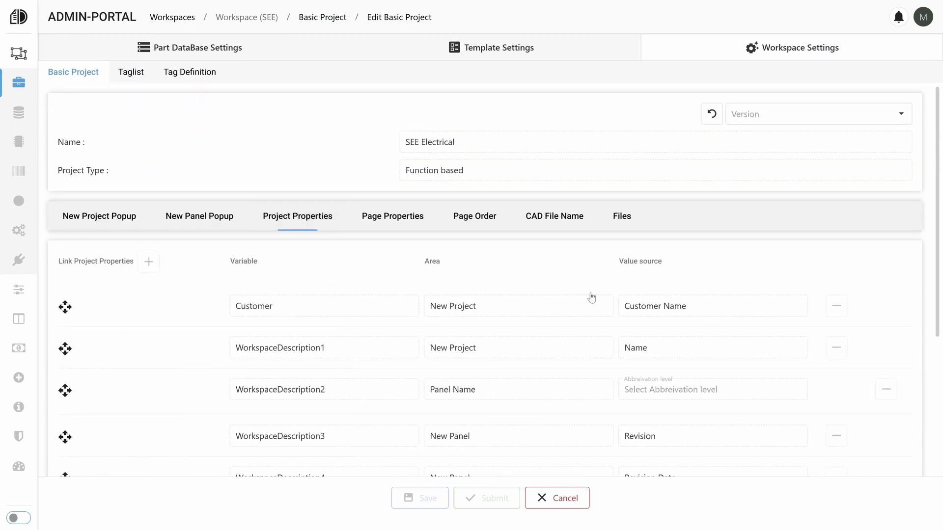
pyautogui.scroll(-4, 641, 296)
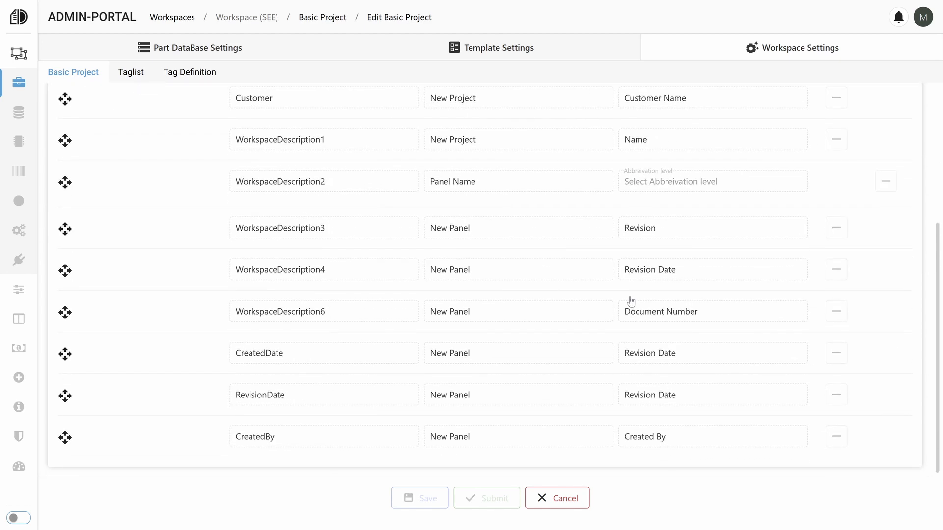
pyautogui.scroll(4, 629, 301)
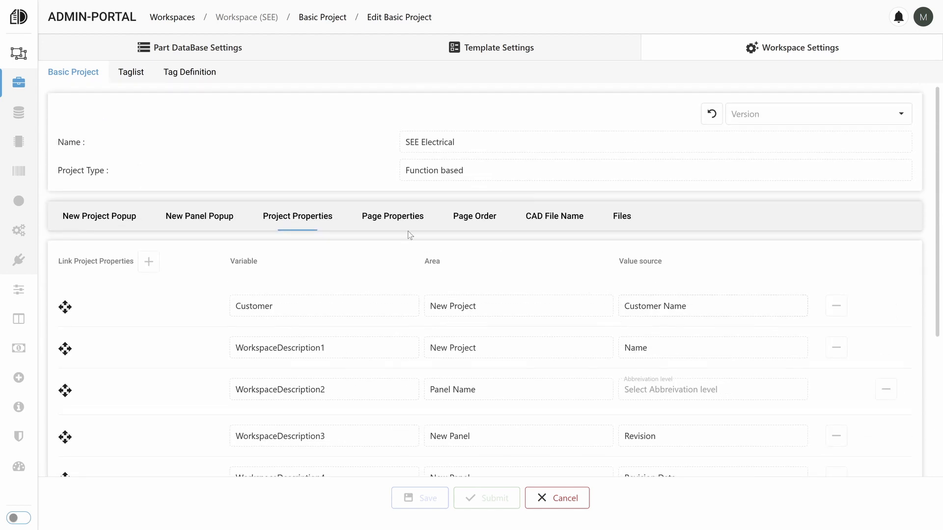
# Review SEE Electrical's page properties and generation files, and close the basic project without changes.
pyautogui.click(364, 225)
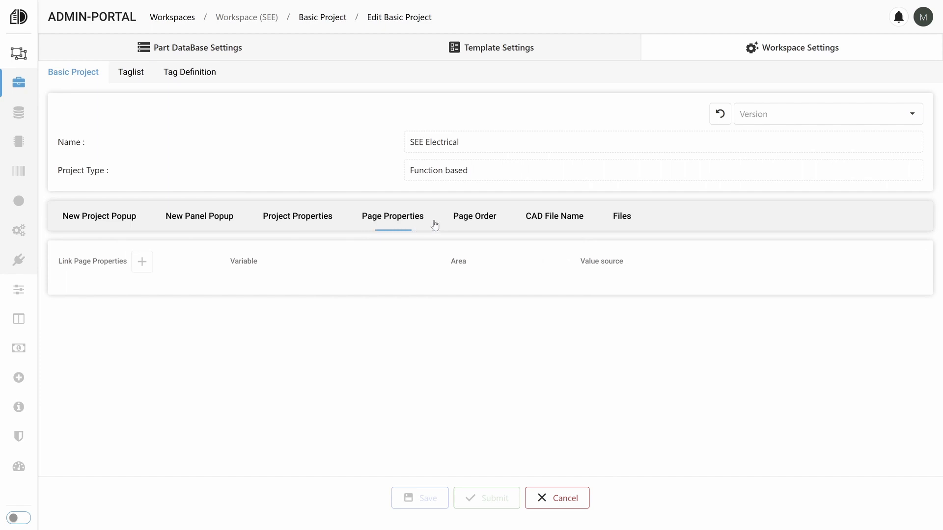
pyautogui.click(625, 219)
pyautogui.scroll(-6, 372, 313)
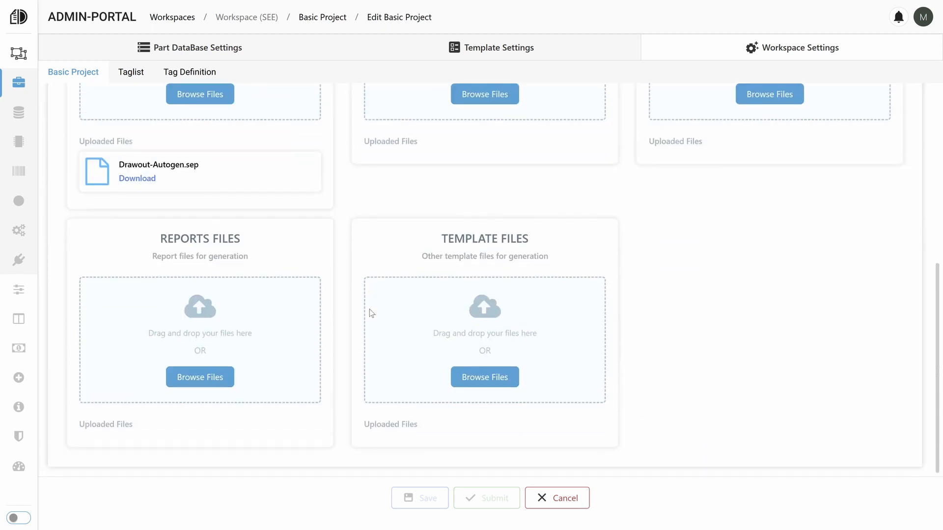
pyautogui.scroll(6, 372, 313)
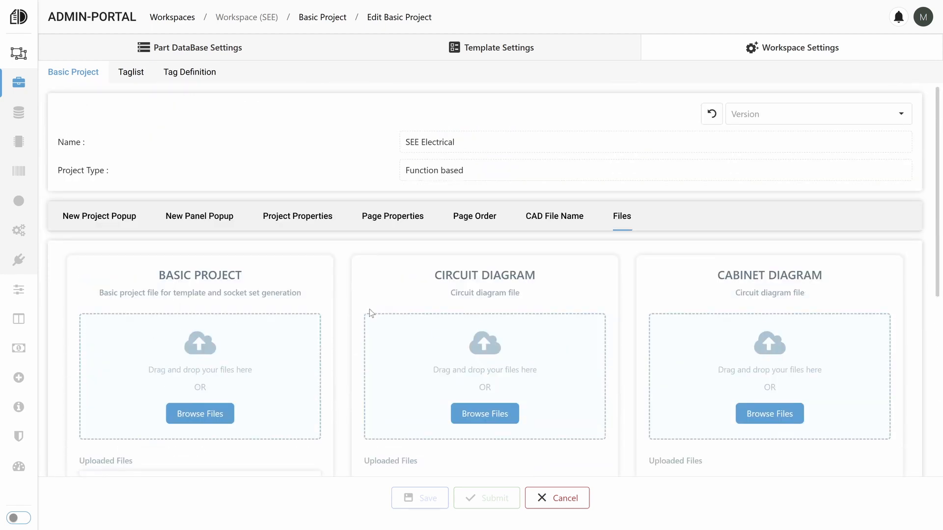
pyautogui.click(582, 499)
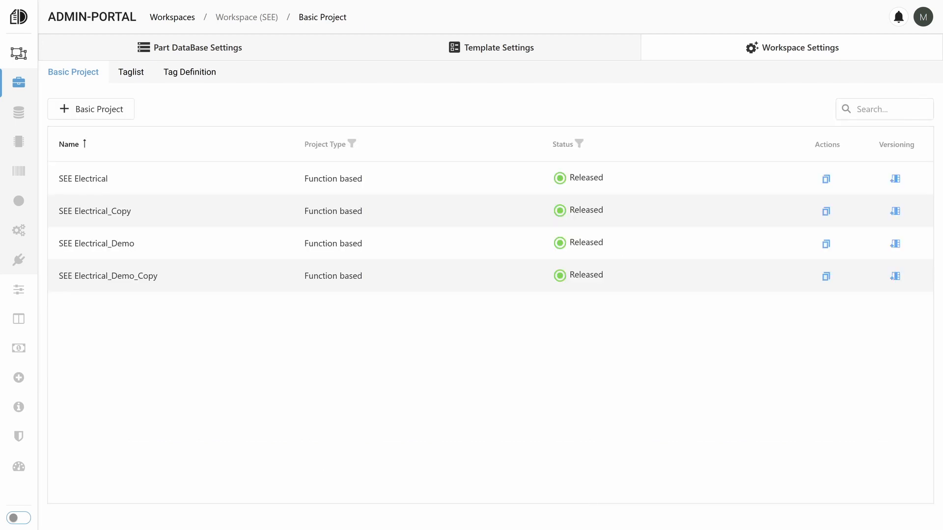
# Review the workspace's taglist columns and the component-specific columns of the Power Consumers set.
pyautogui.click(132, 77)
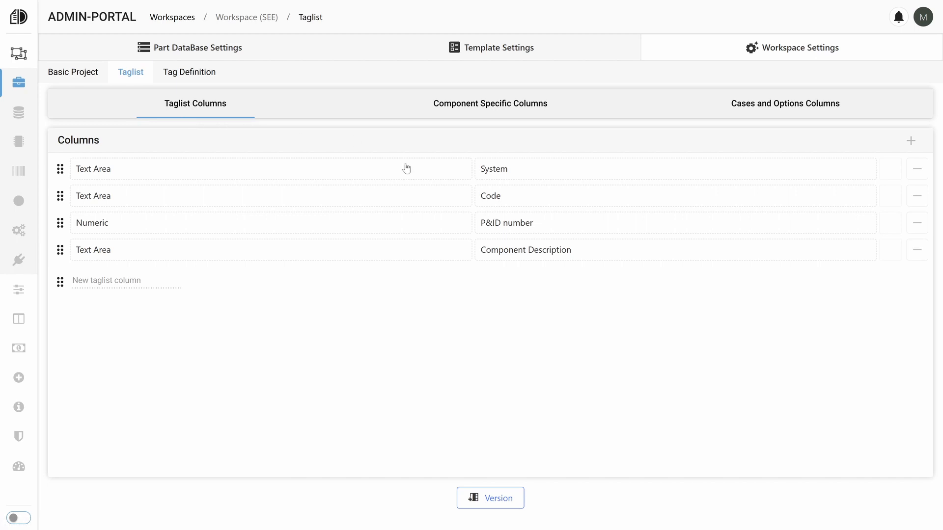
pyautogui.click(507, 113)
pyautogui.scroll(-13, 474, 230)
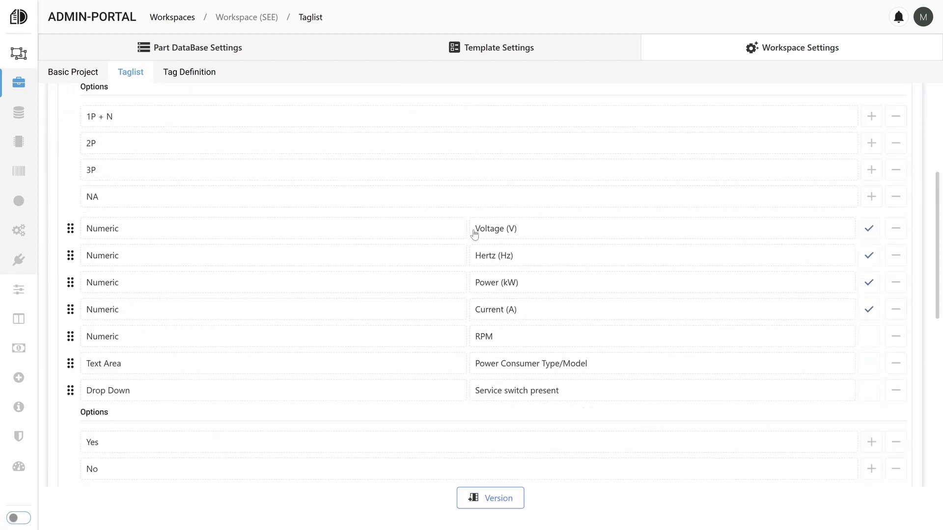
pyautogui.scroll(8, 474, 230)
pyautogui.scroll(5, 475, 230)
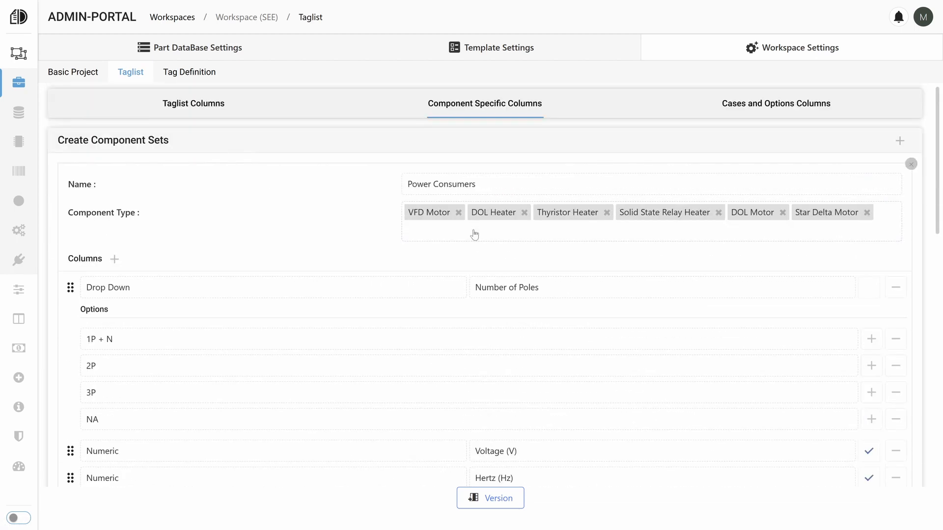
# Open the workspace's released tag definition, check its aspects and levels, and close it without changes.
pyautogui.click(201, 76)
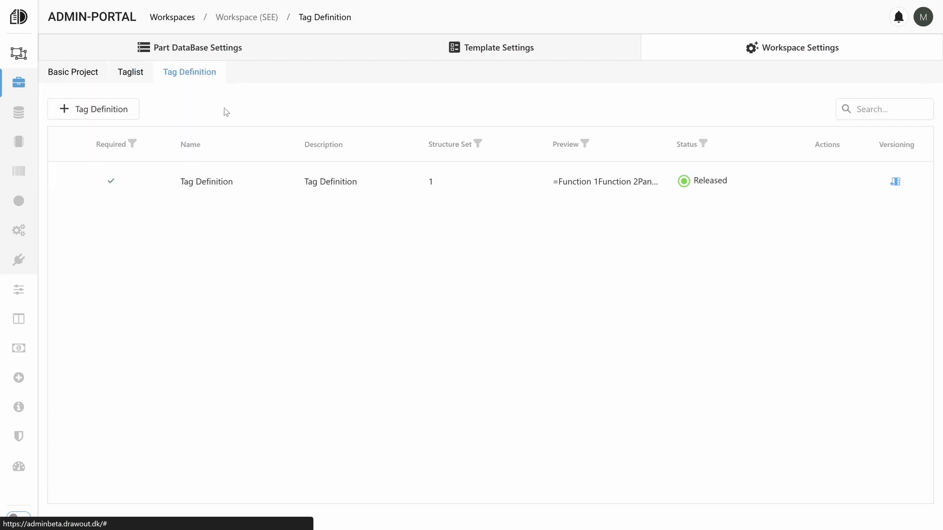
pyautogui.click(318, 193)
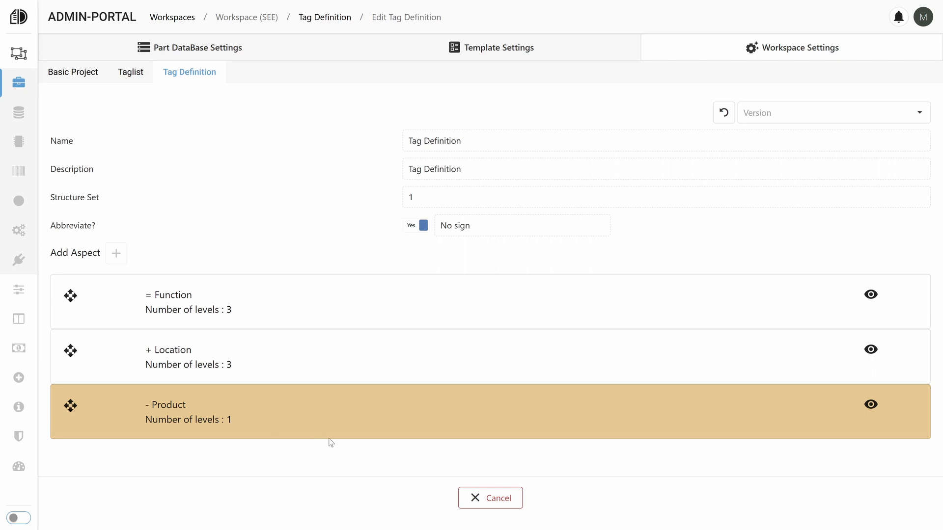
pyautogui.click(481, 496)
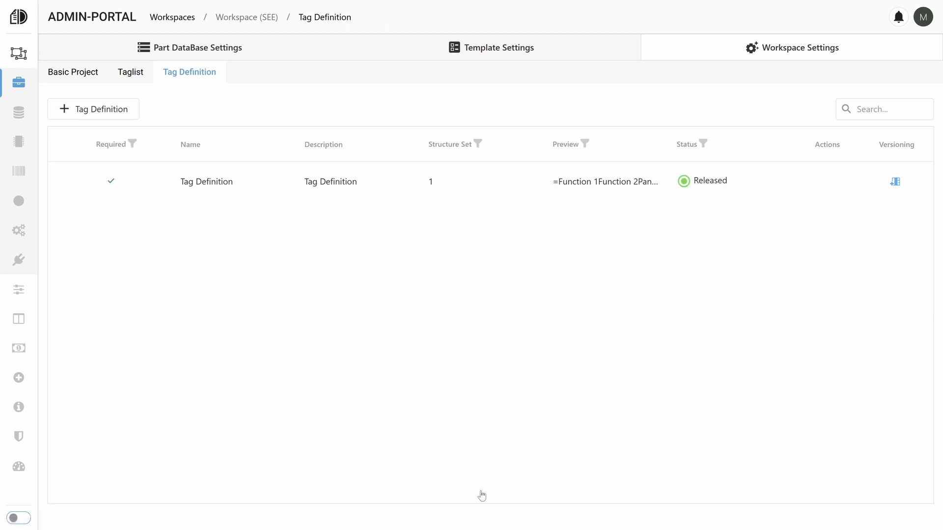
# In the part database components, open the Siemens AG PLC module 6ES7132-6BF00-0CA0 and review its general data and connection pins.
pyautogui.click(216, 49)
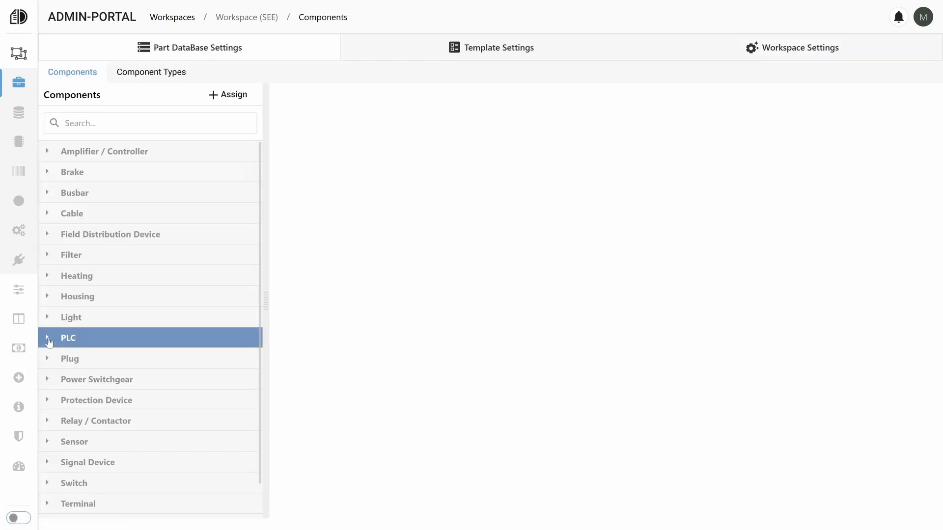
pyautogui.click(48, 338)
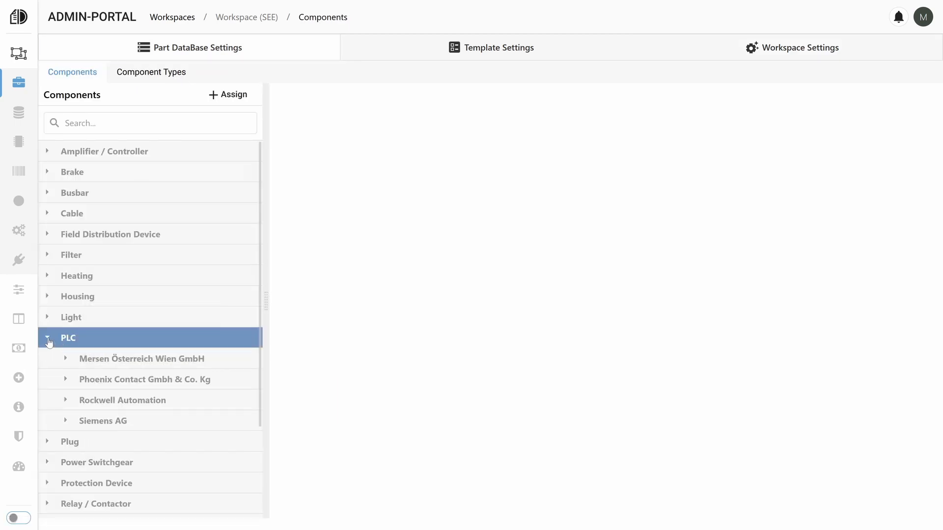
pyautogui.click(67, 422)
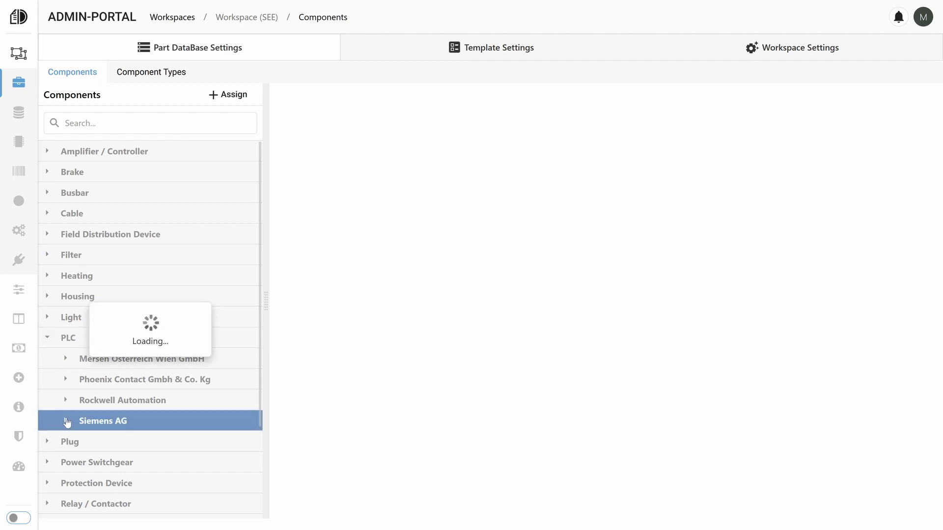
pyautogui.click(119, 448)
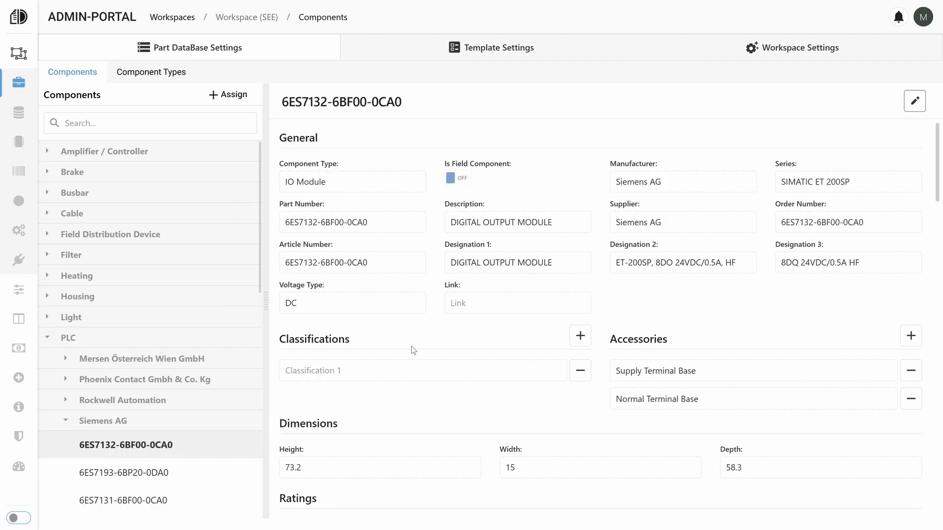
pyautogui.scroll(-15, 414, 350)
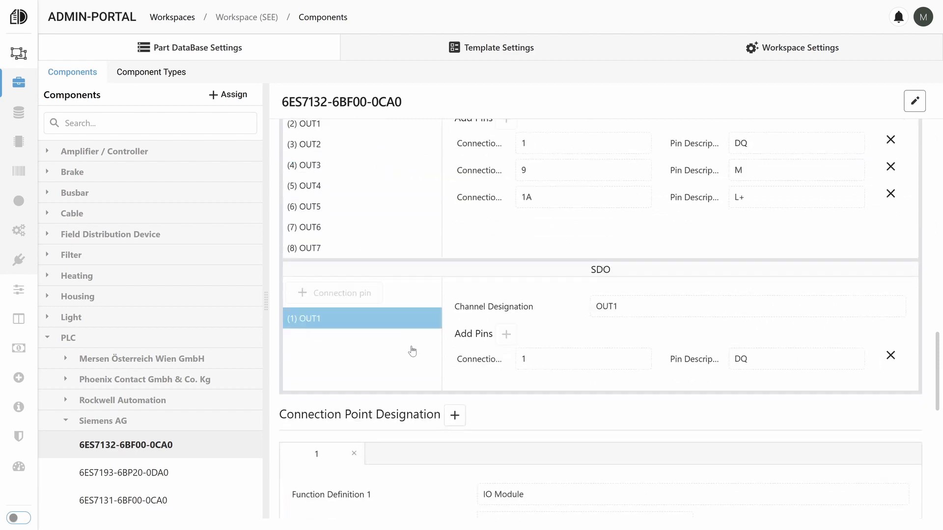
pyautogui.scroll(-1, 413, 351)
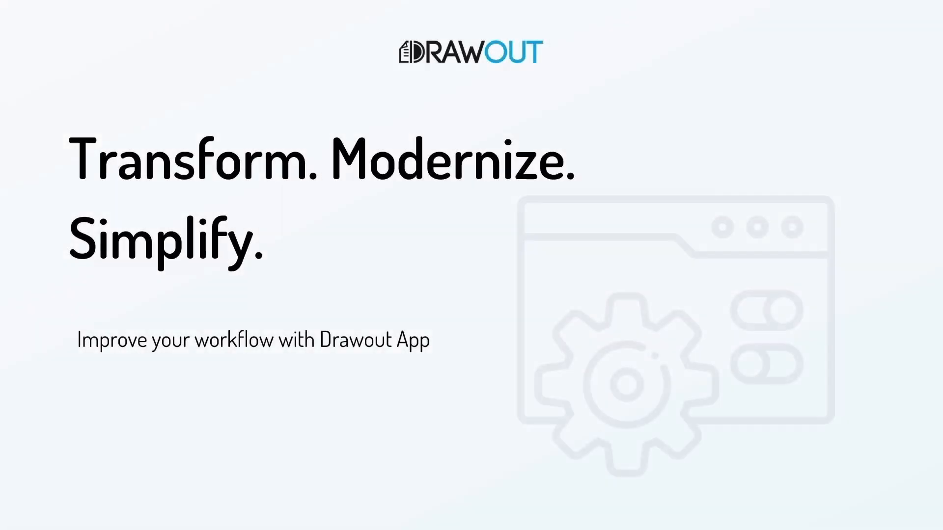